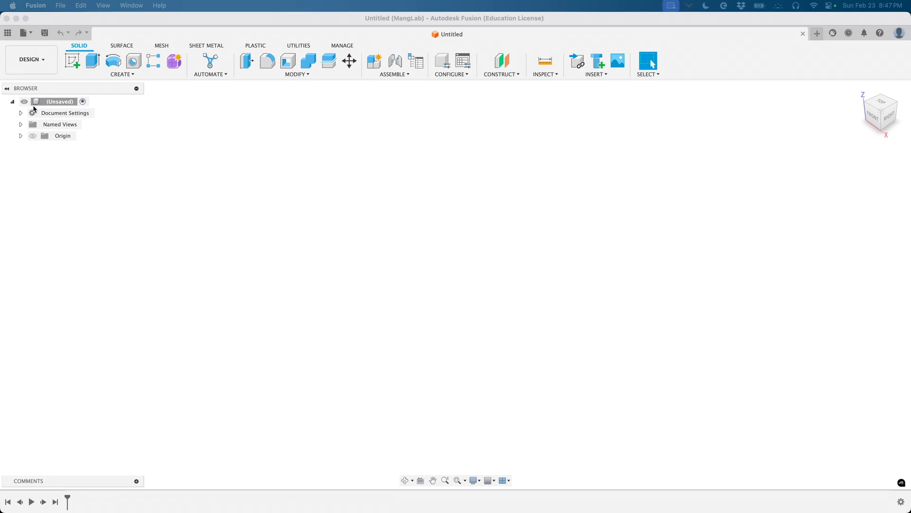
- Show the Data Panel and open the Mang folder in the Music Devices project
left_click(8, 33)
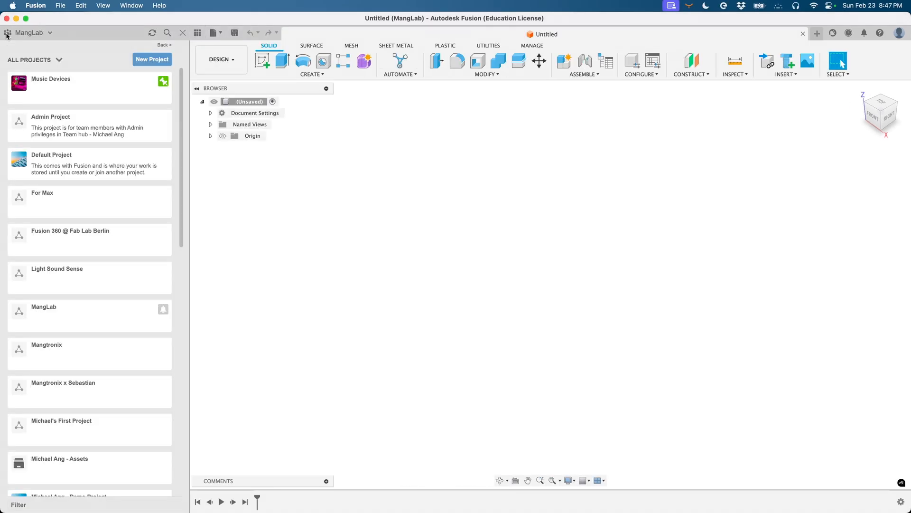
left_click(198, 34)
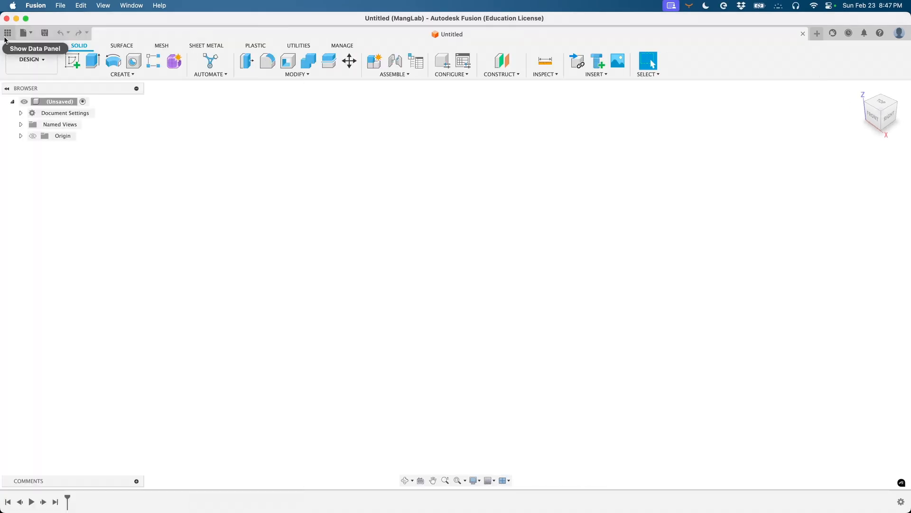
left_click(7, 34)
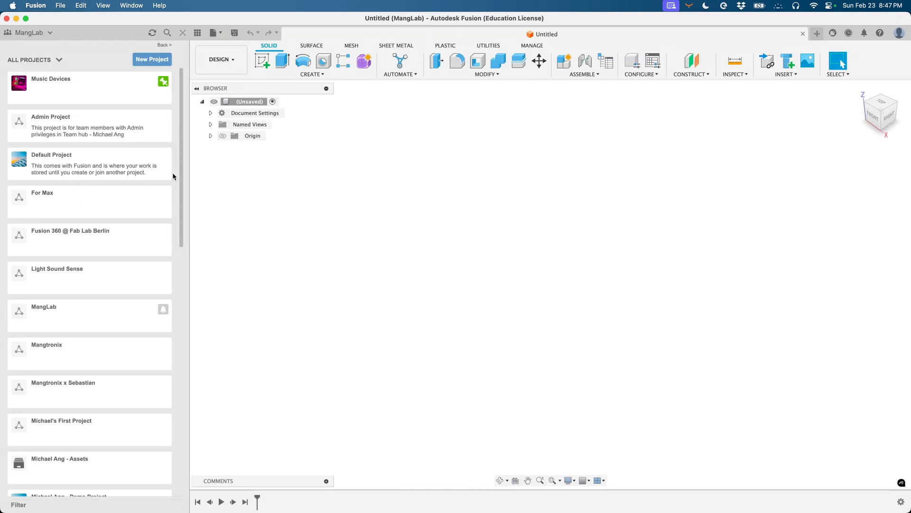
left_click(52, 83)
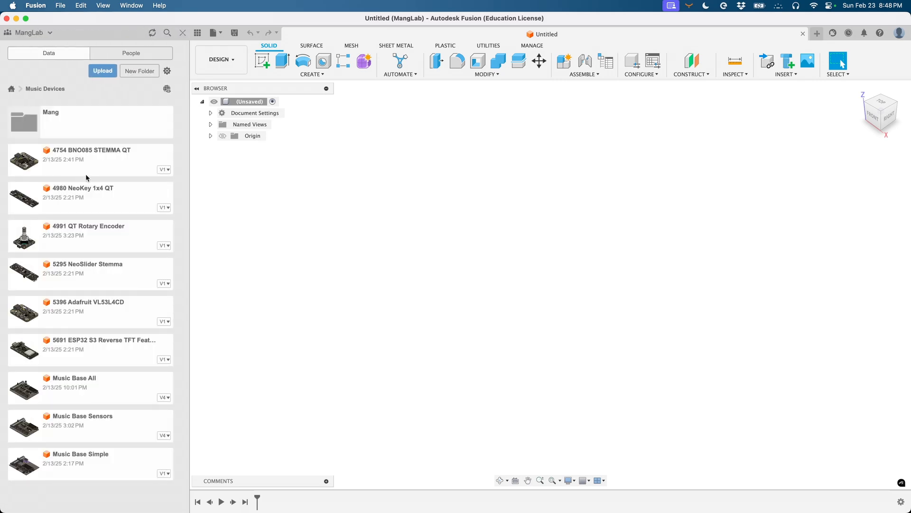
left_click(50, 117)
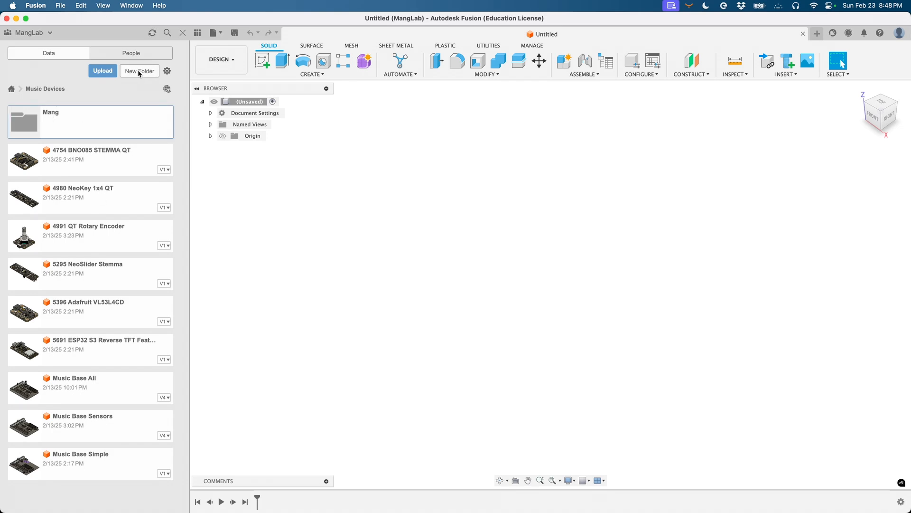
double_click(51, 121)
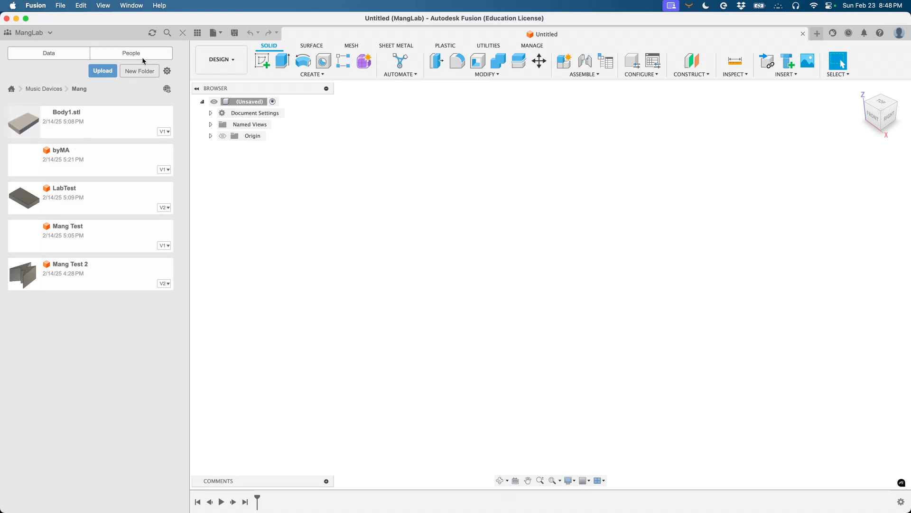
left_click(60, 5)
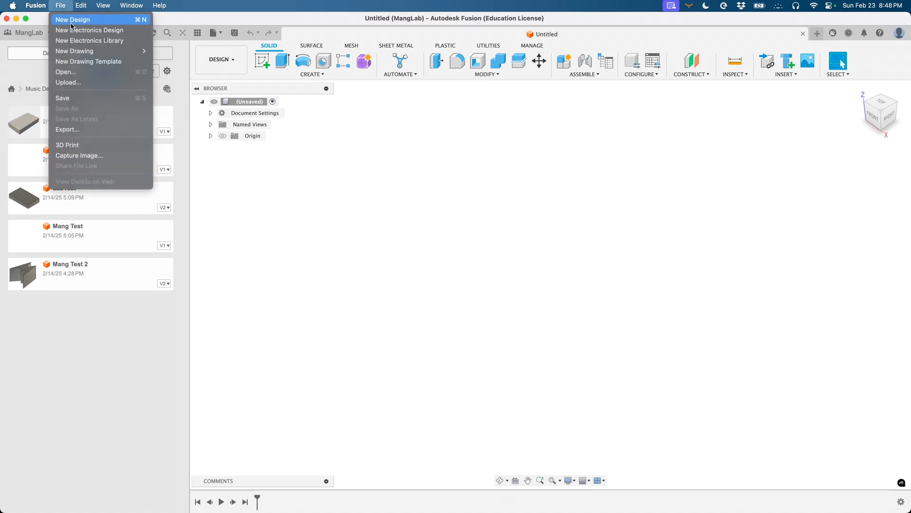
- Create a new design, close the old Untitled tab, and save it as 'Rotary Knob'
left_click(72, 21)
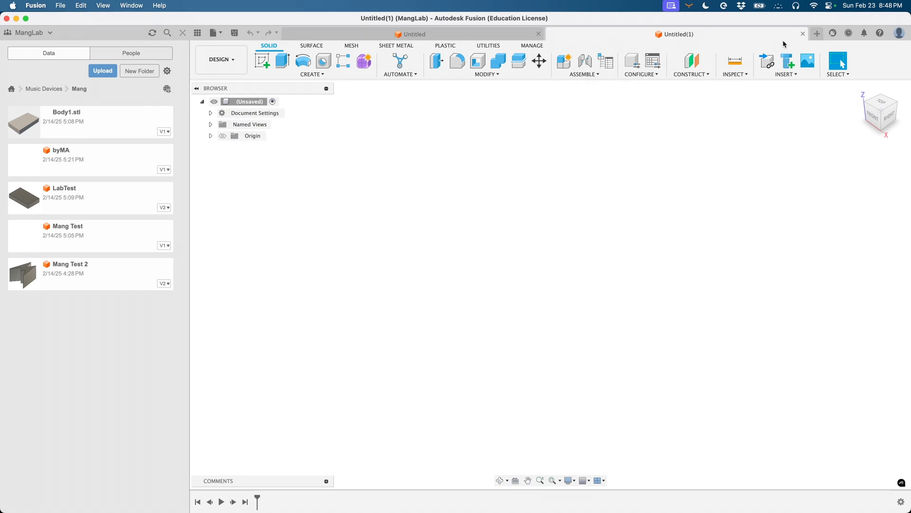
left_click(538, 34)
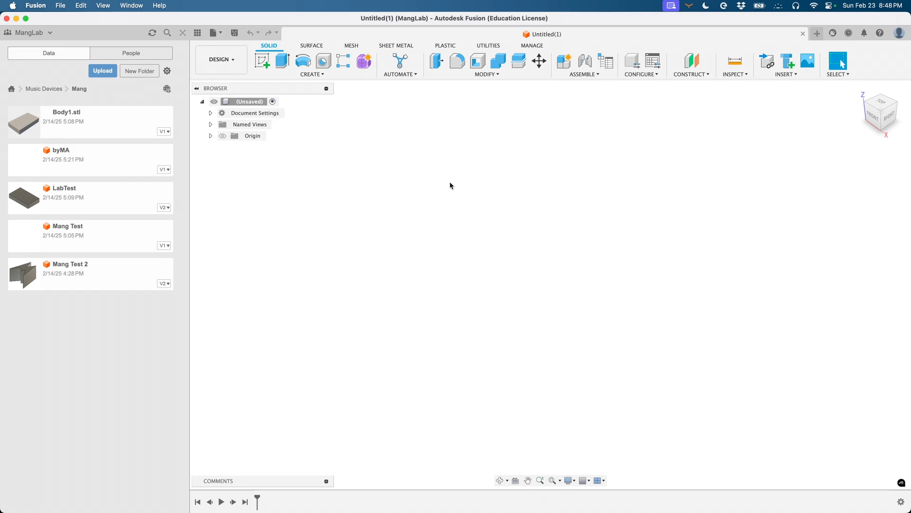
key("super+s")
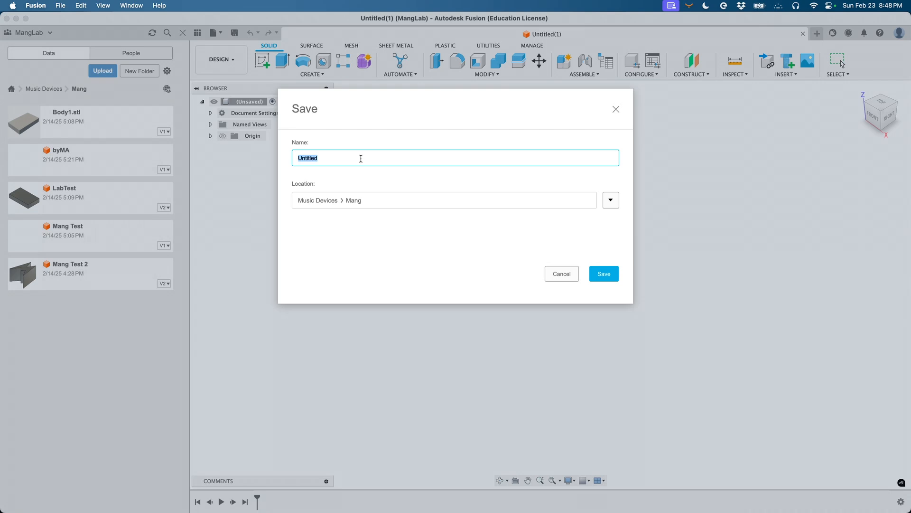
type("Rotary Knob")
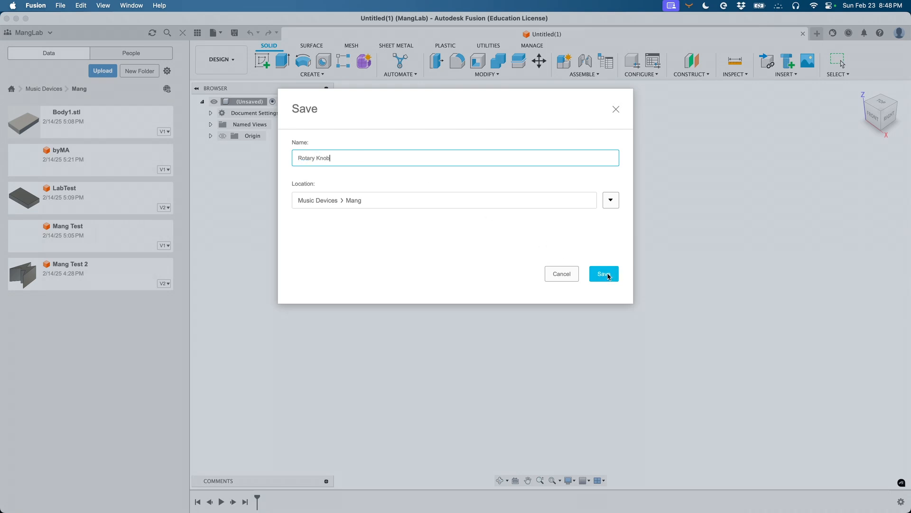
left_click(609, 277)
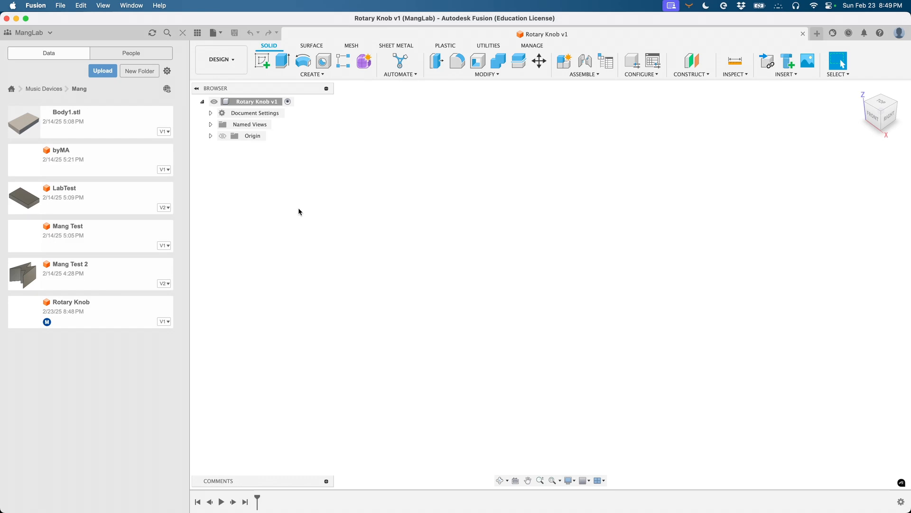
- Select the Rotary Knob design and hide the Data Panel
left_click(119, 312)
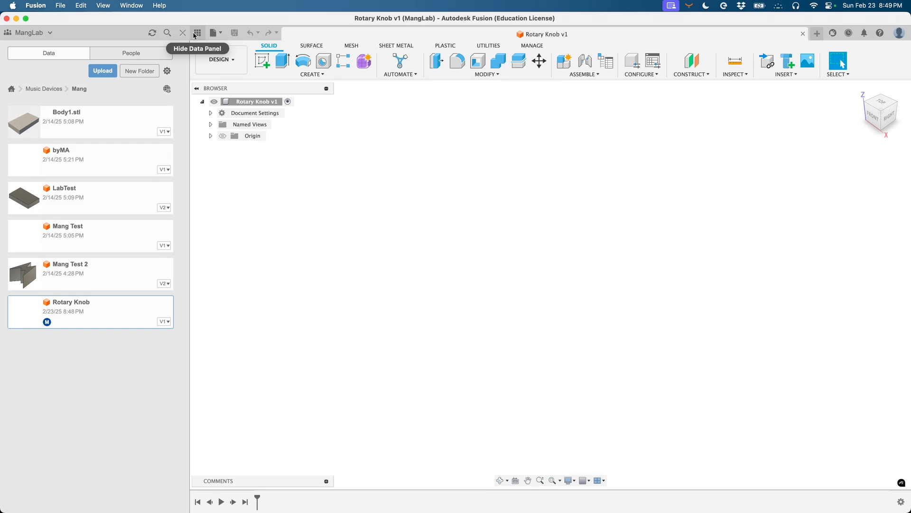
left_click(197, 33)
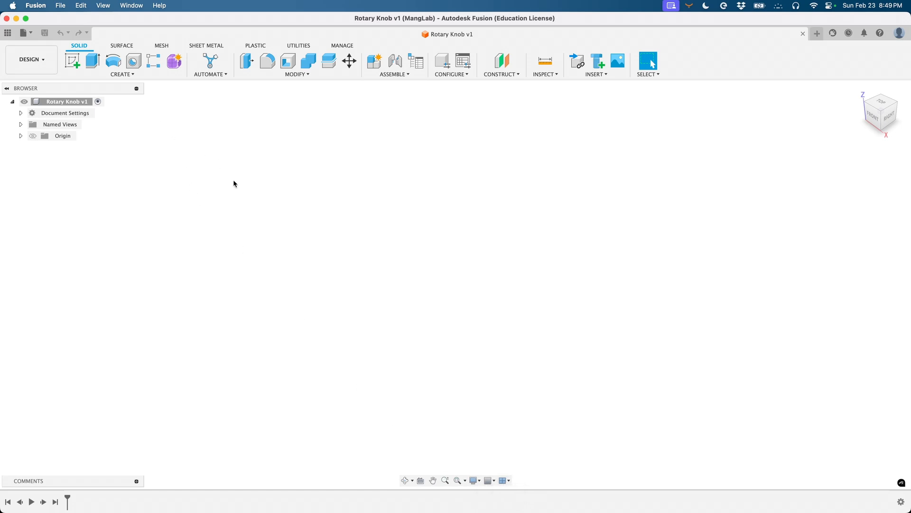
- Start the Cylinder command from the Solid Create menu
left_click(121, 75)
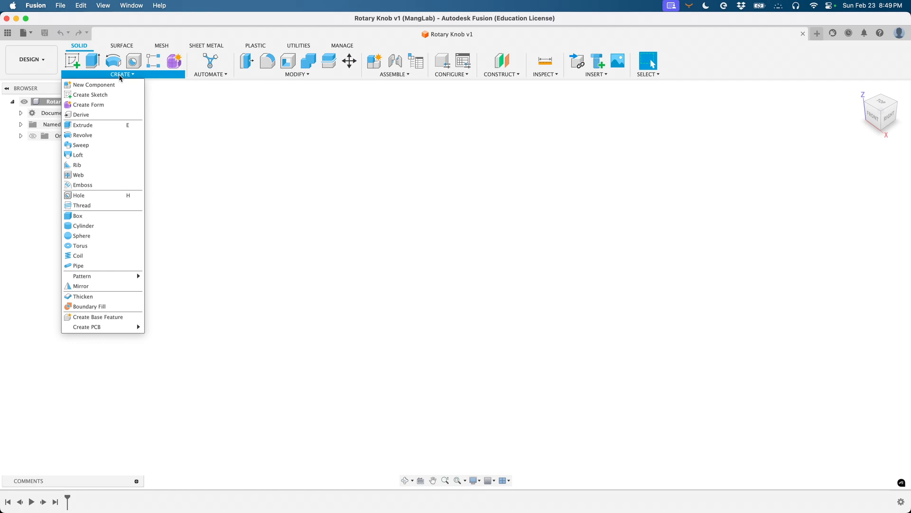
left_click(109, 36)
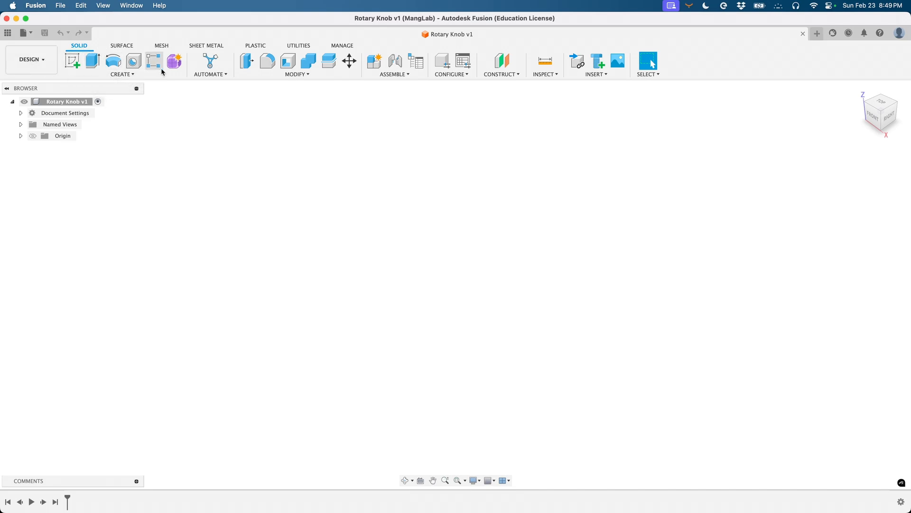
left_click(130, 75)
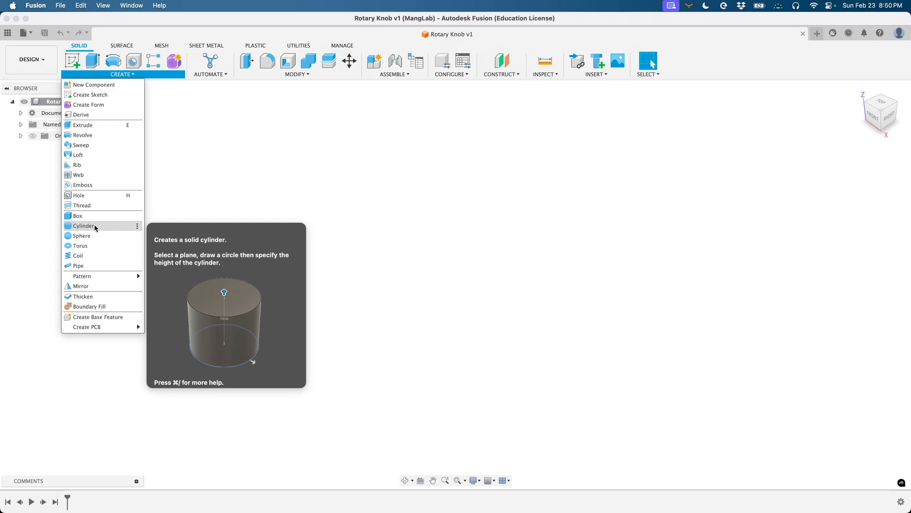
left_click(95, 227)
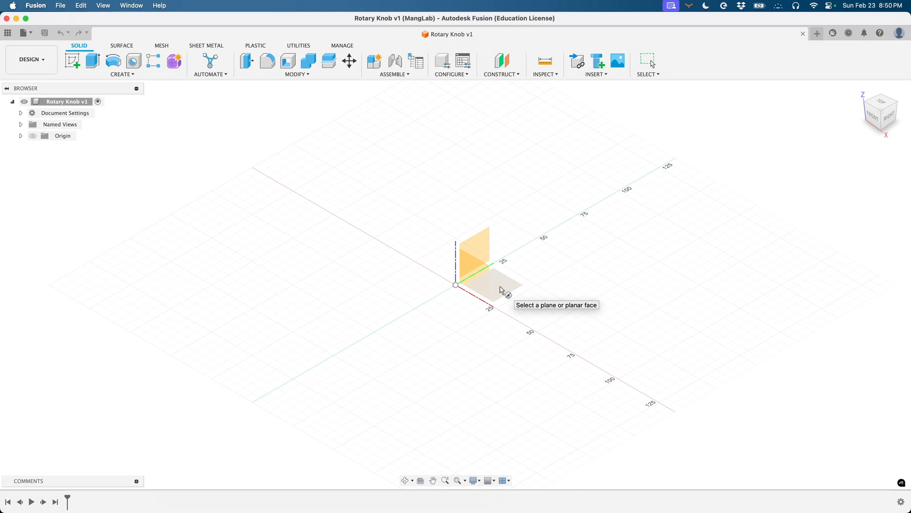
left_click(500, 287)
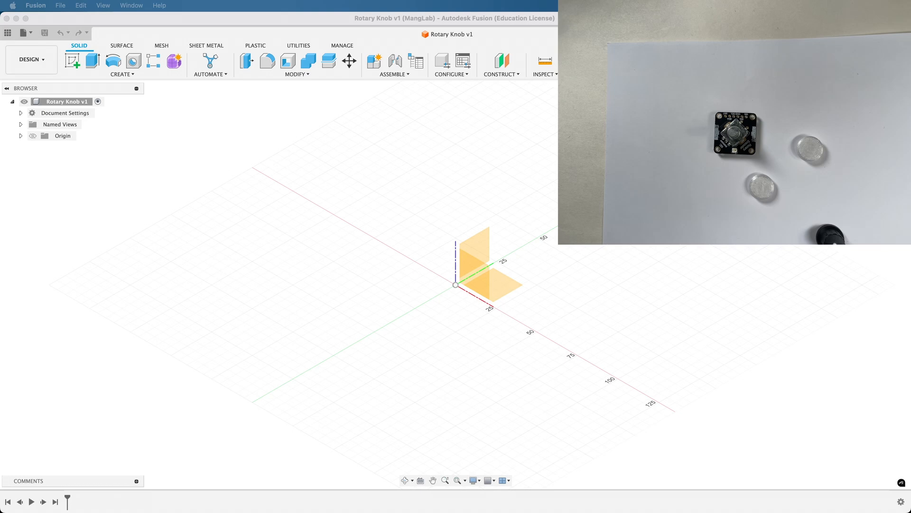
left_click(505, 286)
key("c")
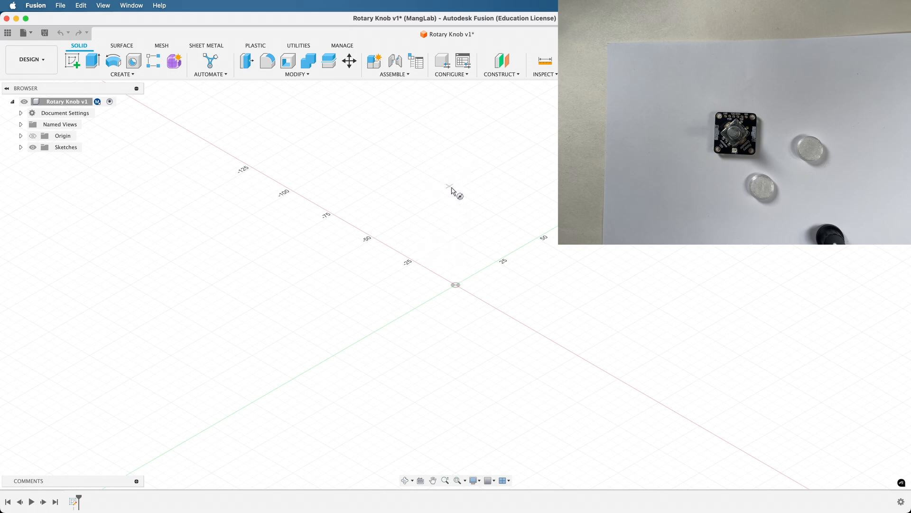
left_click(442, 198)
left_click(483, 220)
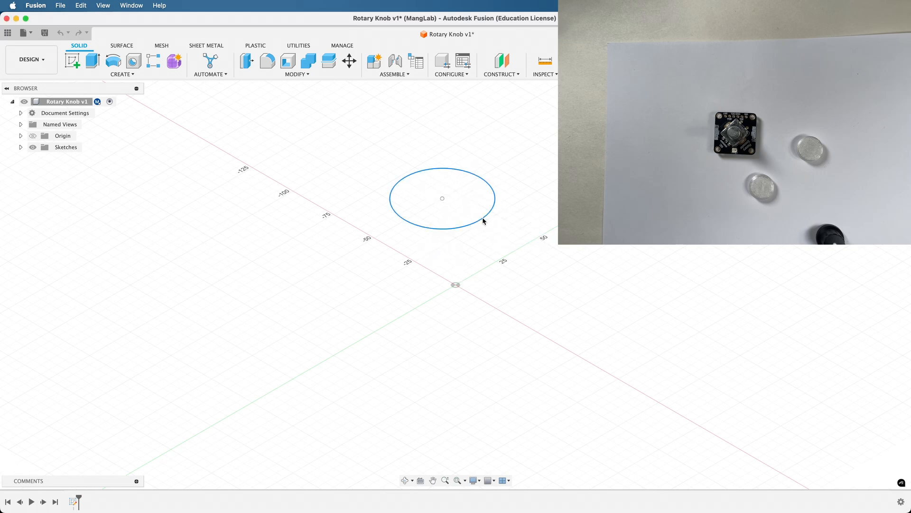
key("e")
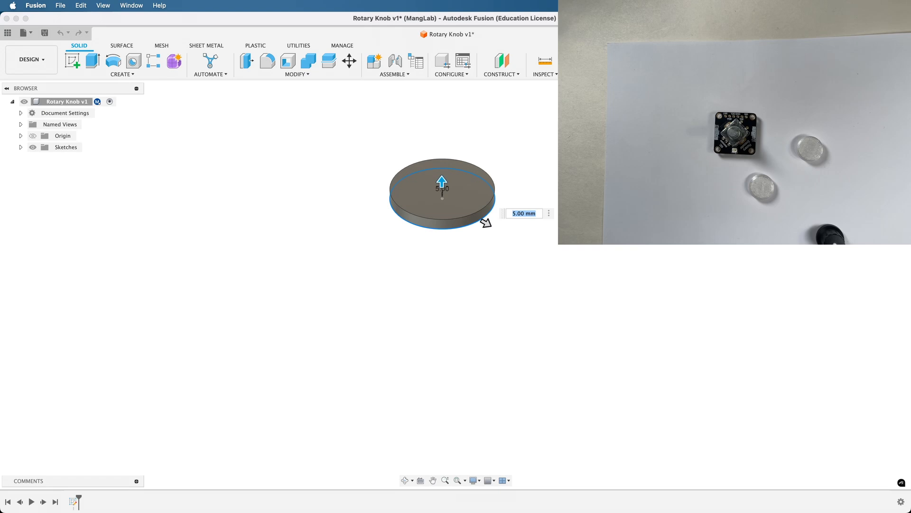
key("Escape")
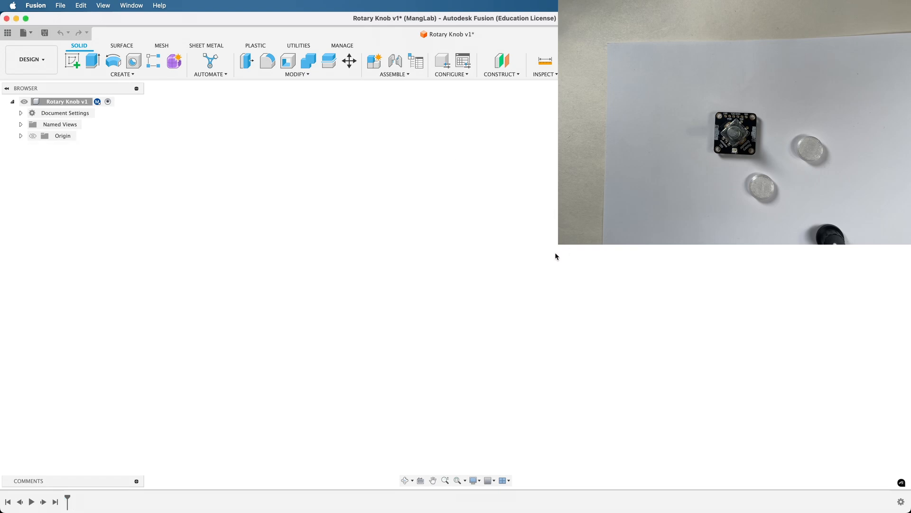
left_click(125, 74)
left_click(99, 226)
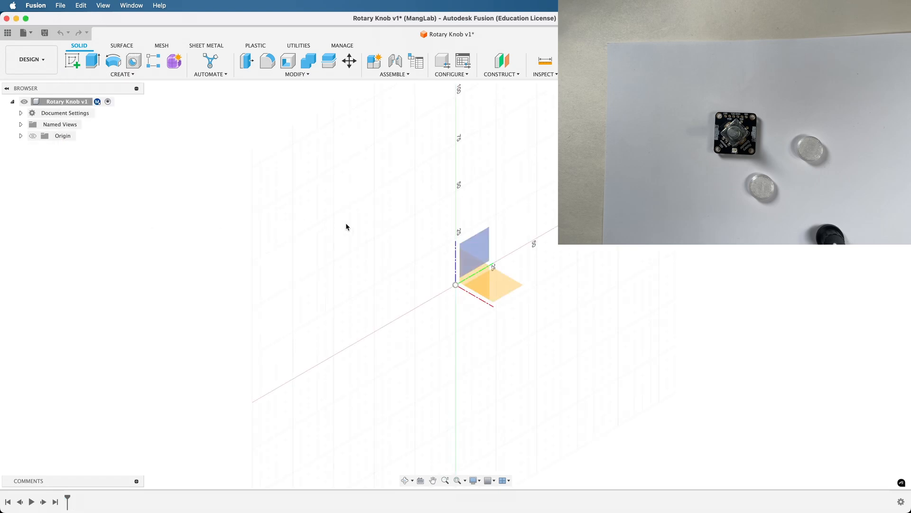
- Place the cylinder on the XY plane, centred at the origin, with 15 mm diameter
left_click(500, 291)
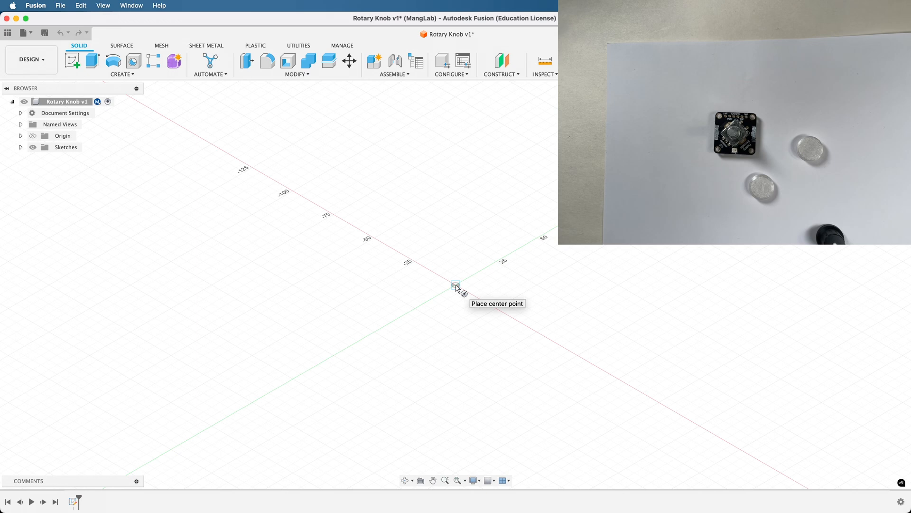
left_click(456, 288)
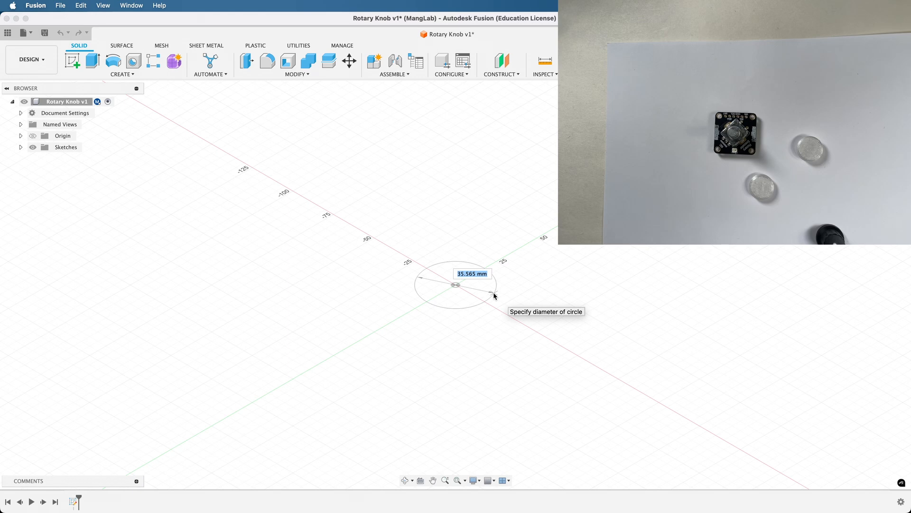
type("15")
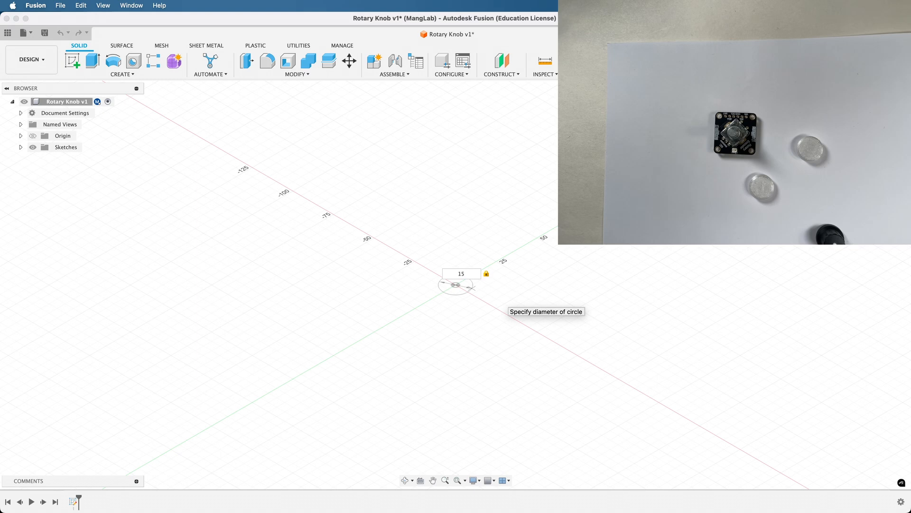
key("Return")
key("e")
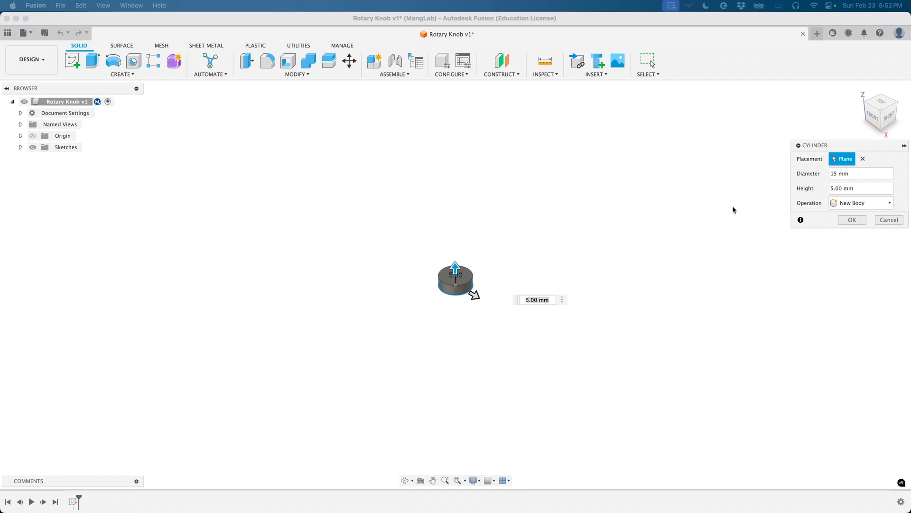
- Set the cylinder height to 5 mm and create it as a new body
left_click_drag(454, 270, 455, 246)
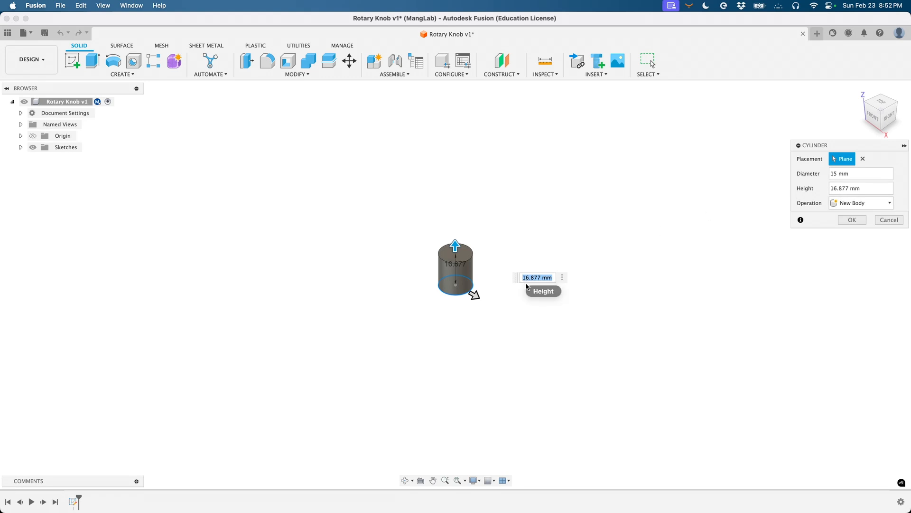
left_click(834, 188)
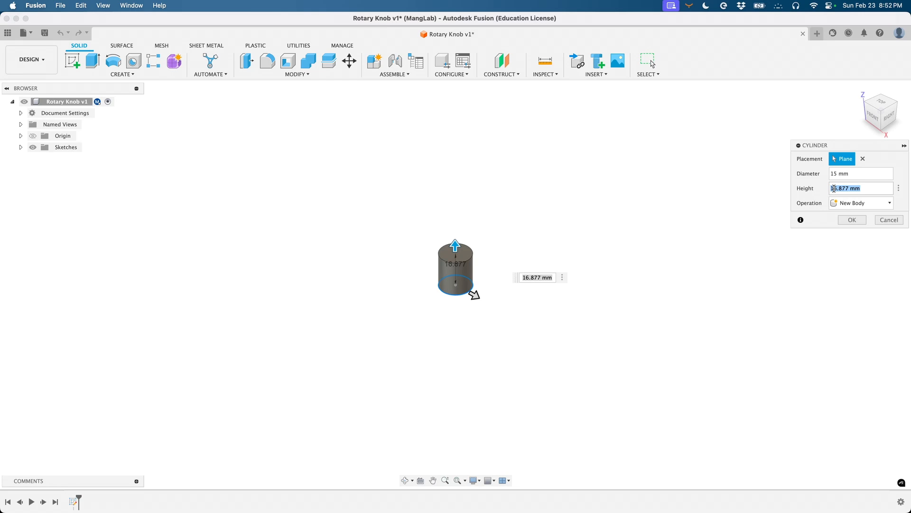
type("5")
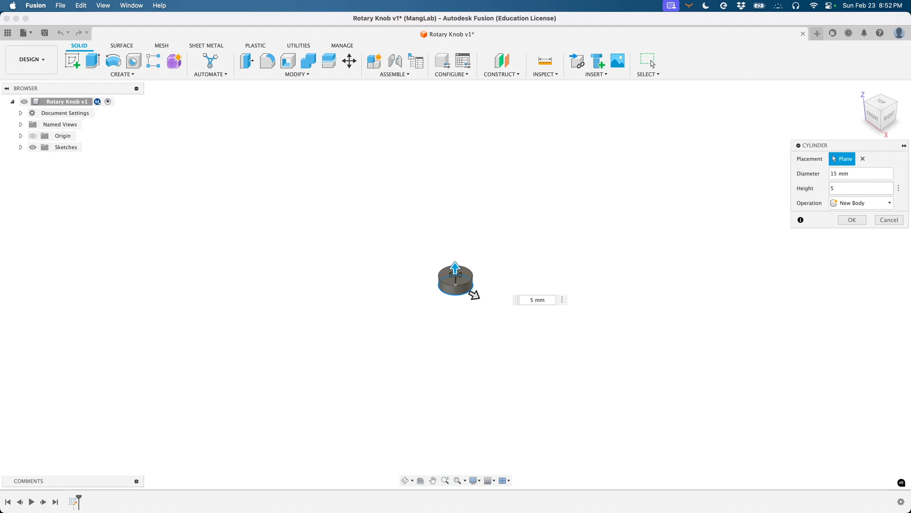
left_click(850, 220)
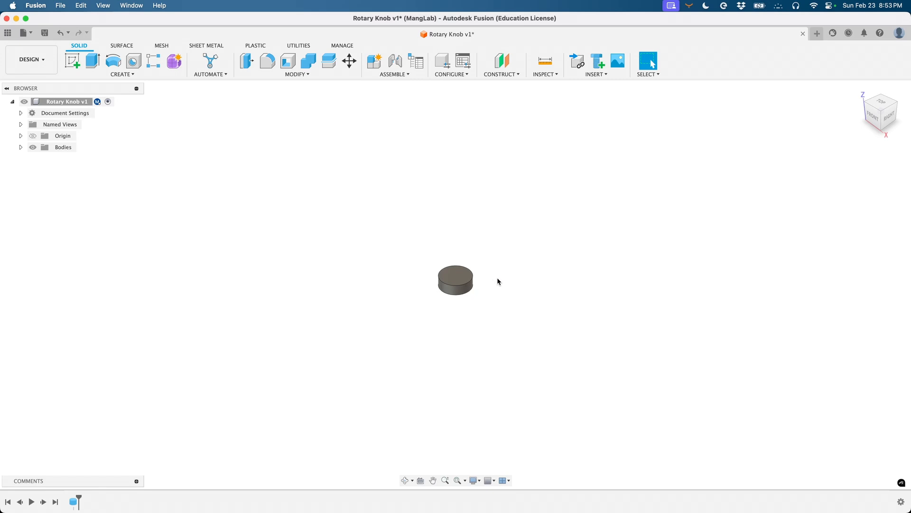
- Orbit, pan and zoom around the cylinder to inspect it
scroll(503, 280, "down", 1)
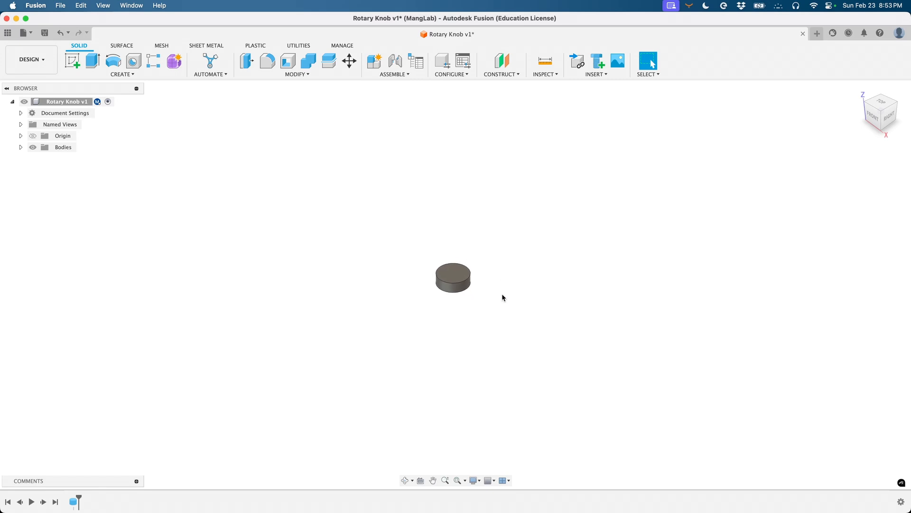
left_click(405, 480)
mouse_move(451, 328)
left_mouse_down()
mouse_move(464, 295)
mouse_move(498, 263)
mouse_move(435, 341)
mouse_move(451, 348)
mouse_move(437, 332)
left_mouse_up()
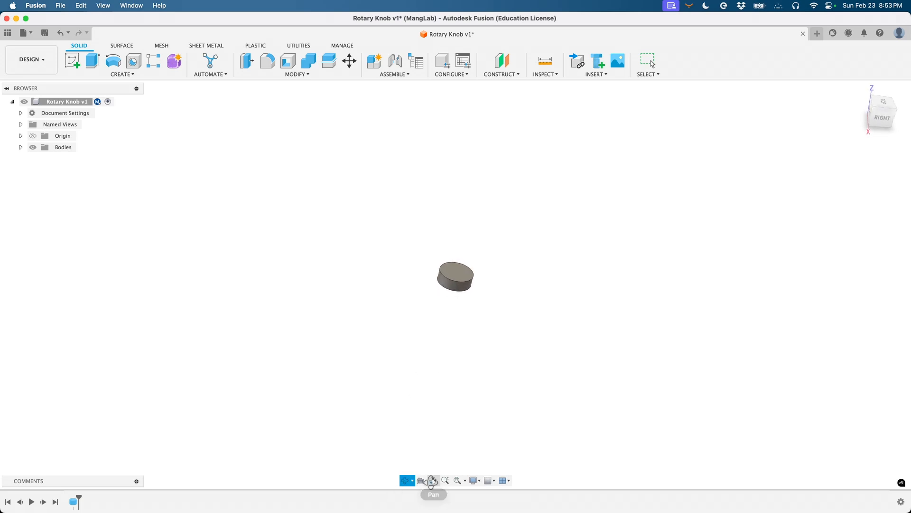
left_click(433, 480)
left_click_drag(502, 342, 537, 337)
scroll(537, 336, "down", 5, "shift")
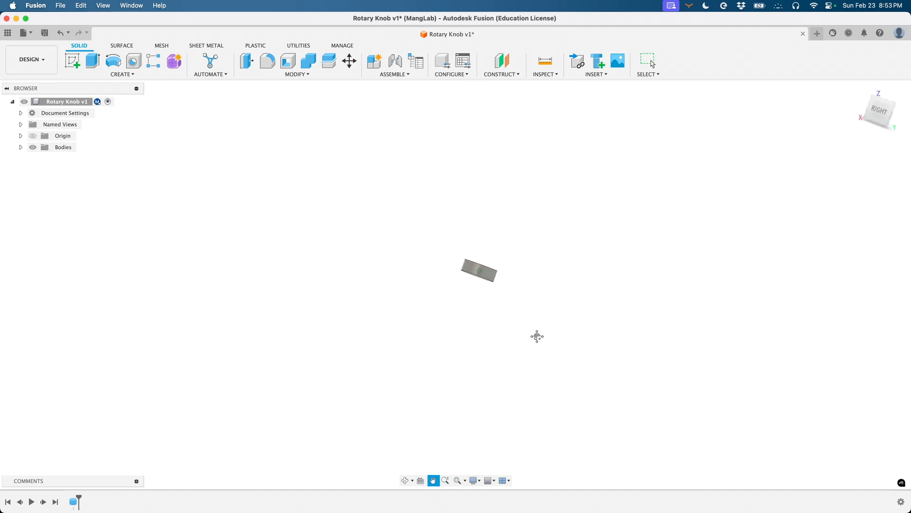
scroll(536, 336, "down", 5, "shift")
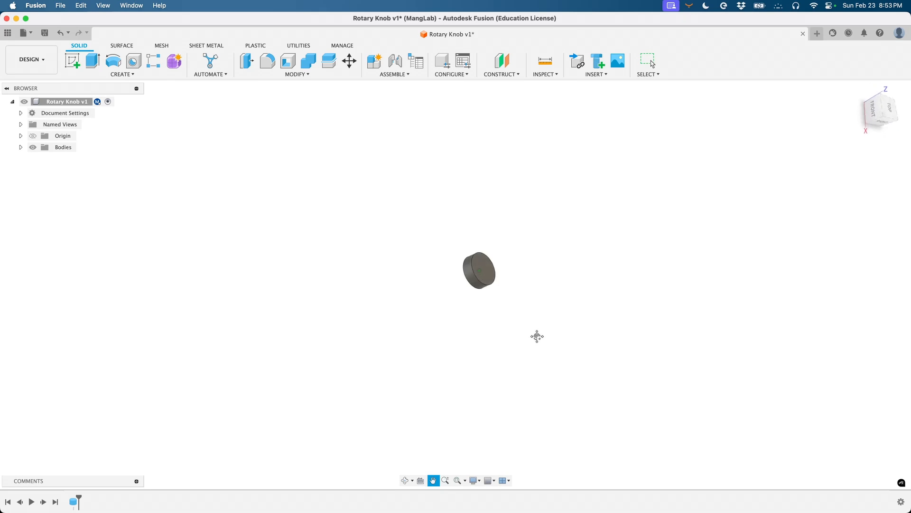
scroll(536, 336, "up", 3, "shift")
scroll(537, 336, "right", 5)
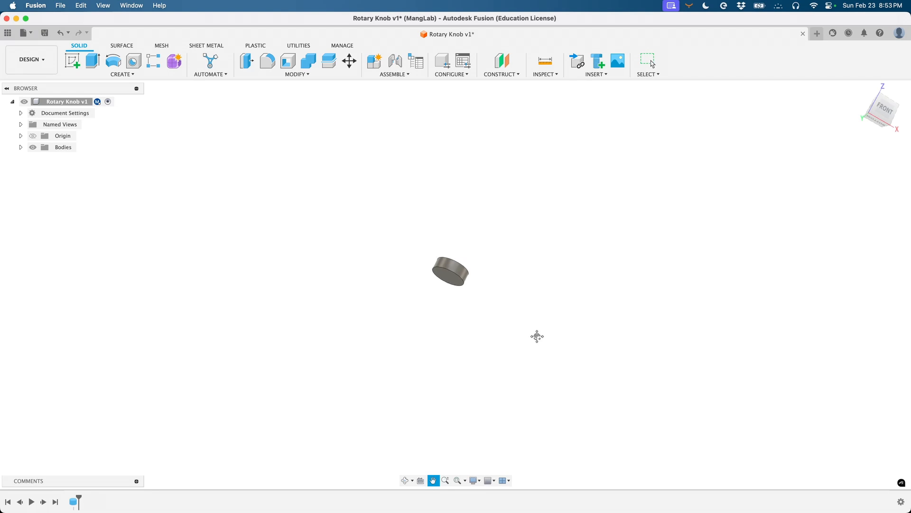
scroll(537, 336, "left", 5)
scroll(537, 336, "up", 5, "shift")
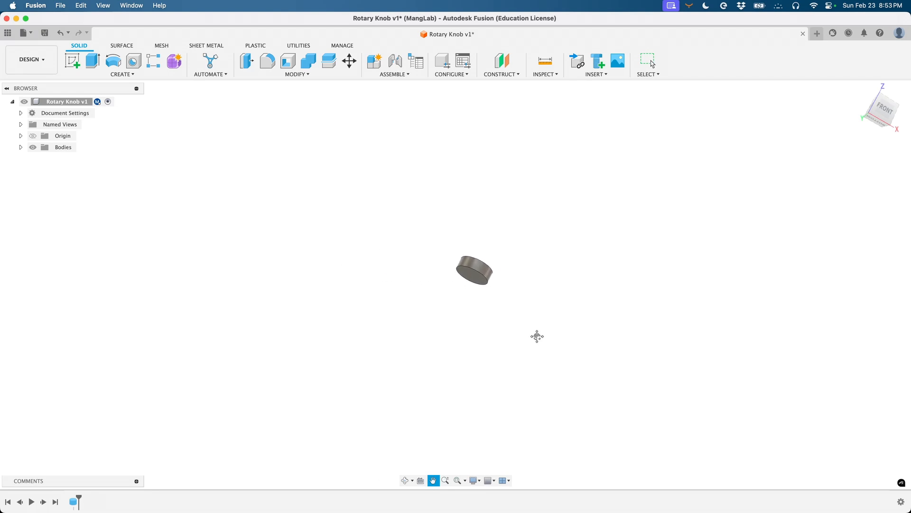
scroll(537, 336, "down", 5, "shift")
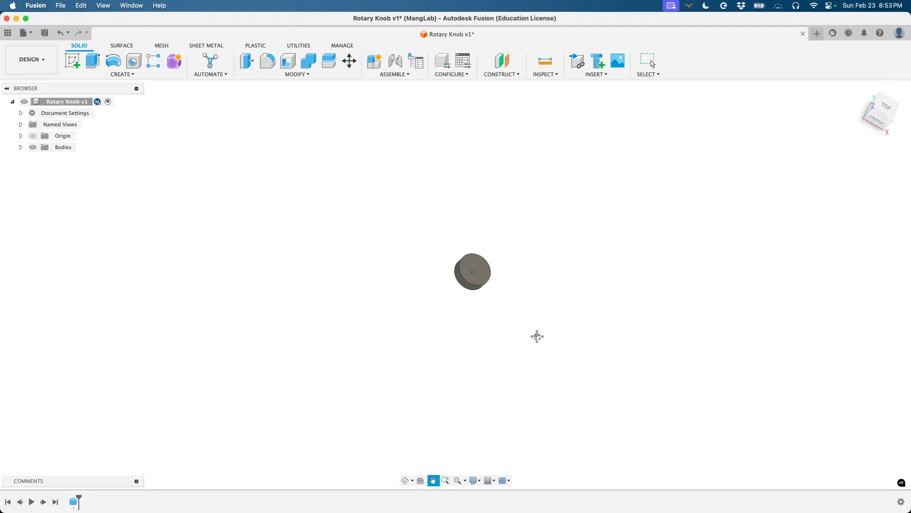
scroll(537, 336, "up", 3, "shift")
scroll(537, 336, "up", 2, "shift")
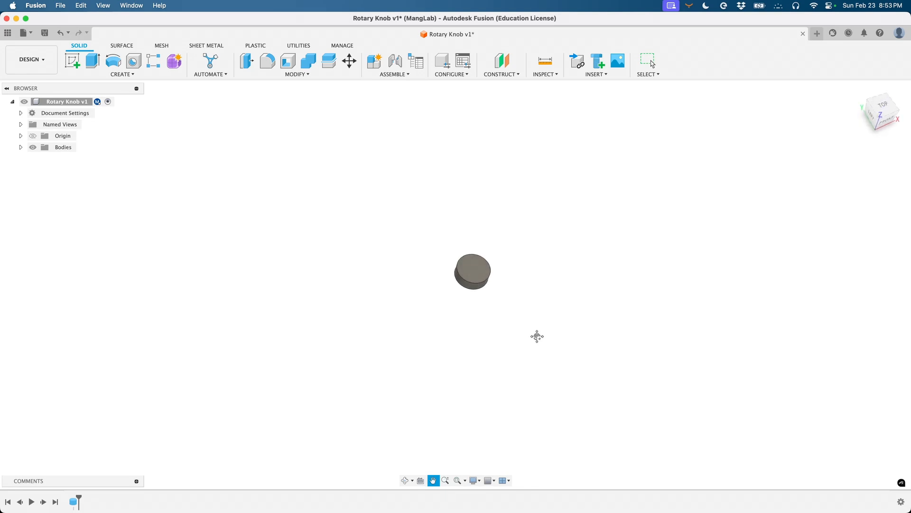
scroll(584, 308, "down", 5, "shift")
scroll(584, 308, "down", 4, "shift")
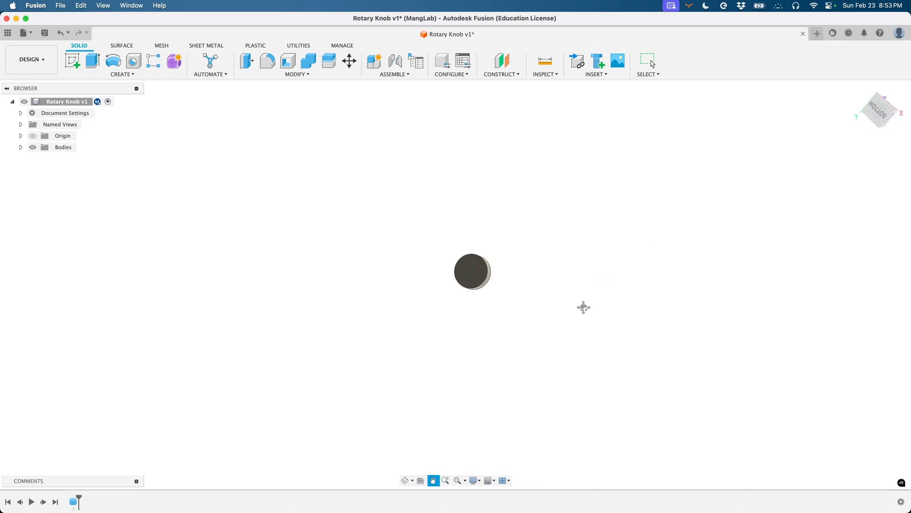
scroll(584, 308, "up", 8, "shift")
scroll(584, 307, "down", 2, "shift")
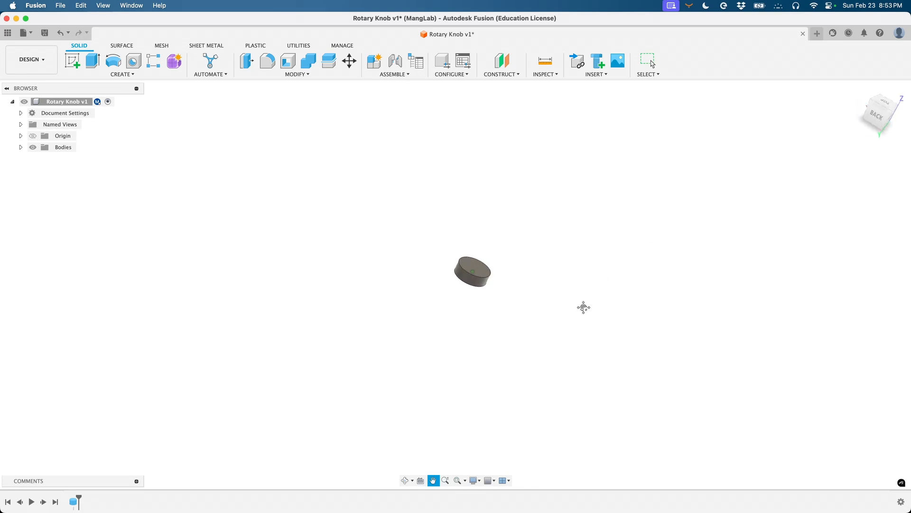
scroll(584, 308, "up", 4, "shift")
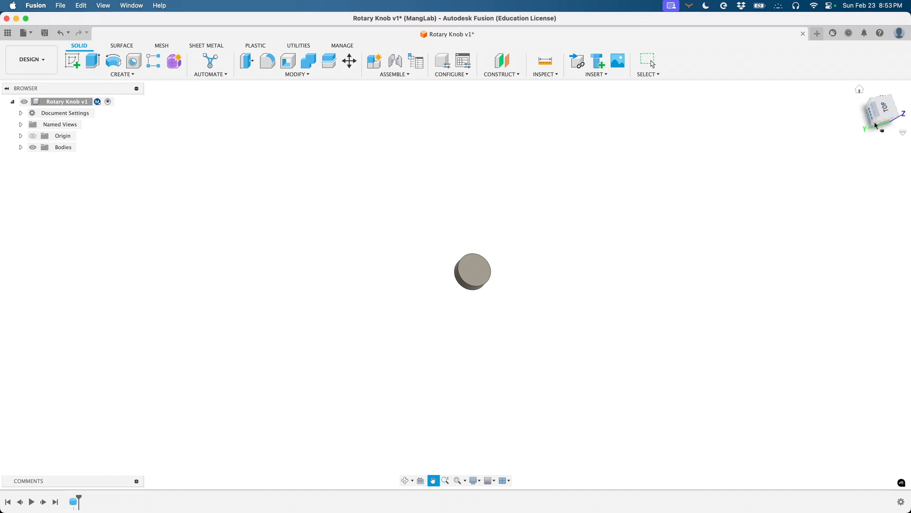
- Tilt the ViewCube to see the knob's top and underside, returning to the home view
mouse_move(884, 116)
left_mouse_down()
mouse_move(861, 112)
mouse_move(869, 124)
mouse_move(876, 118)
left_mouse_up()
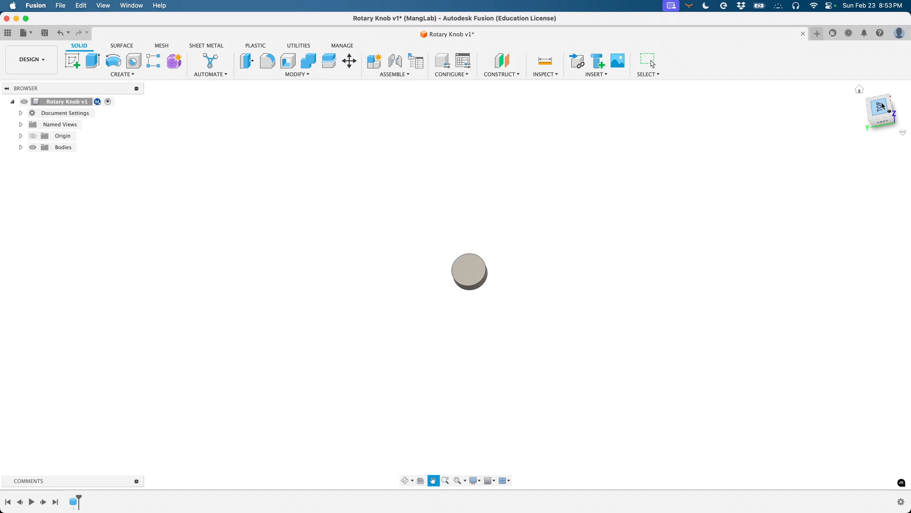
left_click(860, 89)
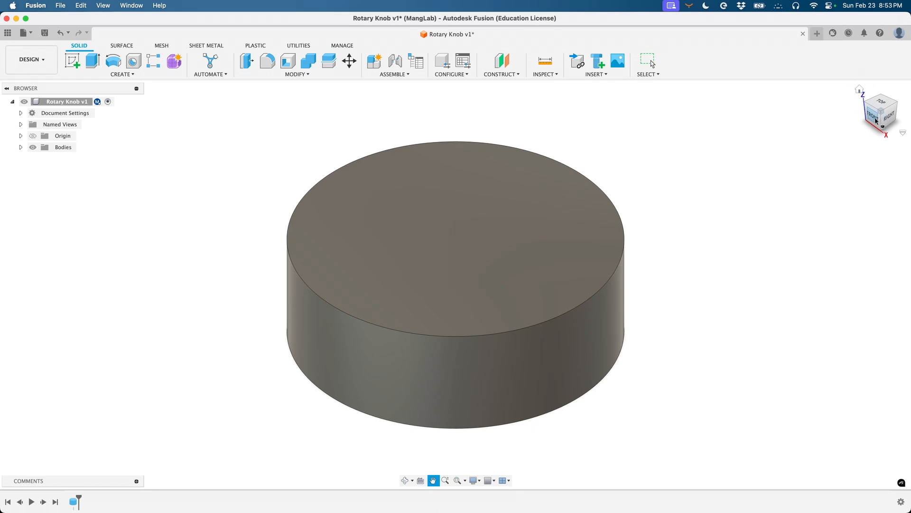
left_click_drag(876, 123, 876, 90)
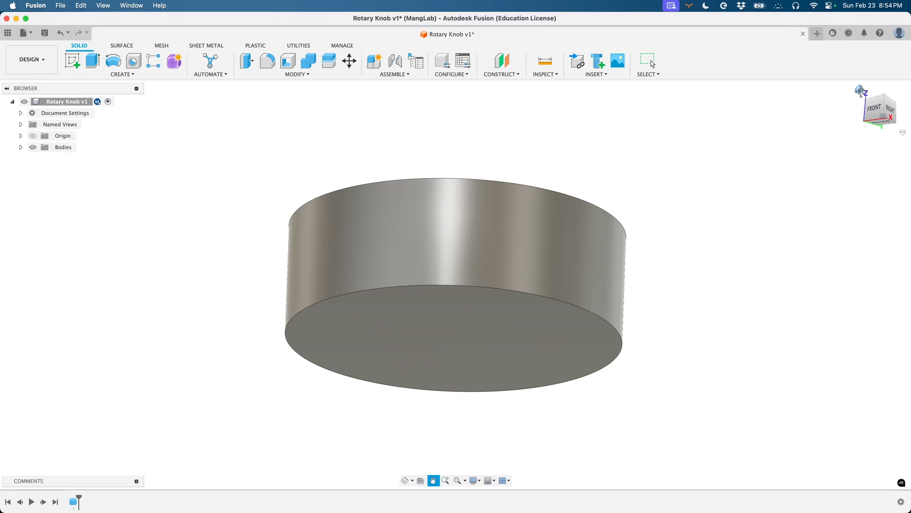
left_click(861, 91)
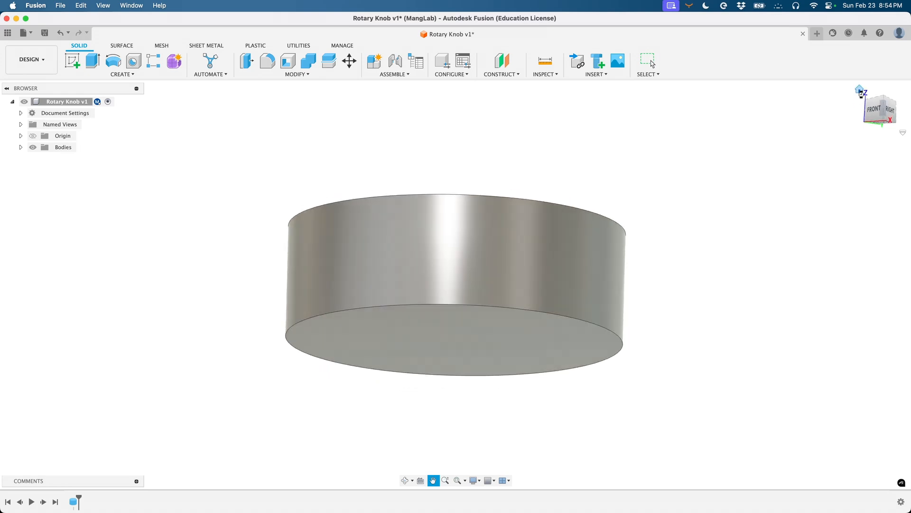
left_click(405, 480)
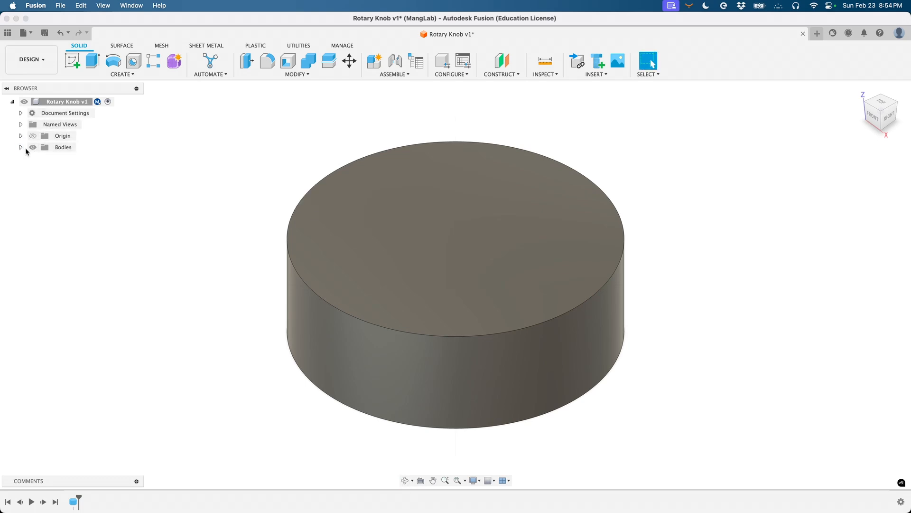
- Expand Bodies and toggle Body1's visibility off and back on
left_click(21, 147)
left_click(40, 159)
left_click(41, 160)
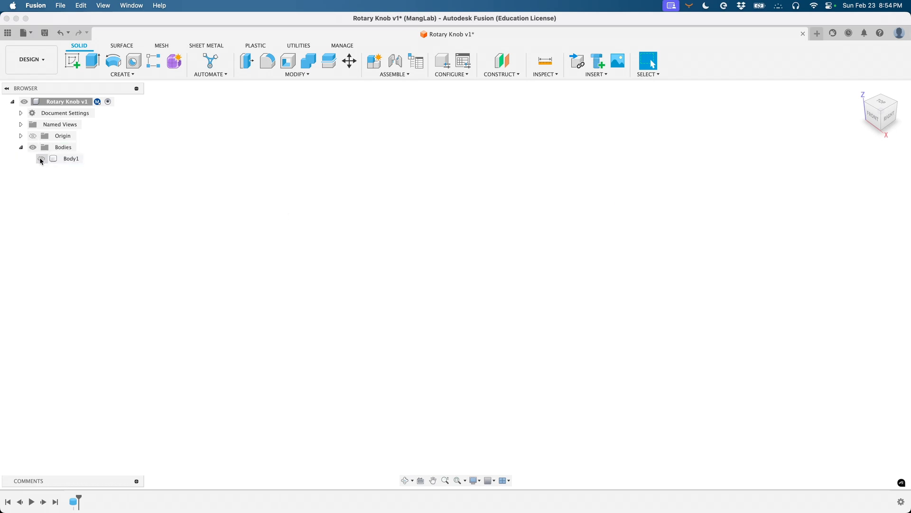
left_click(40, 159)
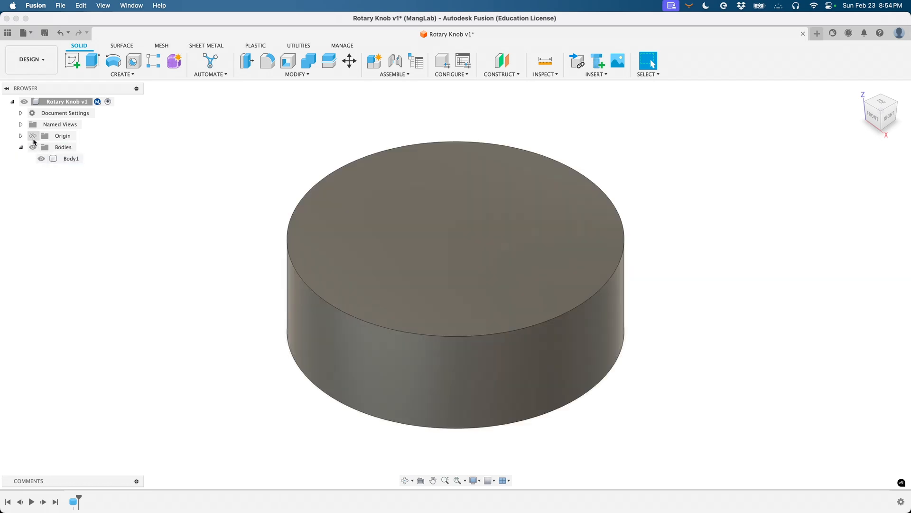
- Make the origin planes visible, deselect Body1, and return to the home view
left_click(33, 139)
left_click(33, 136)
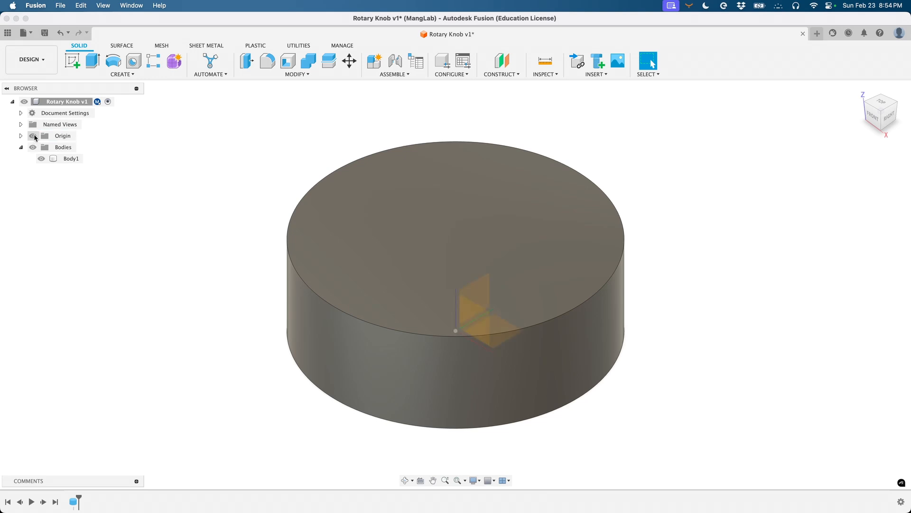
left_click(71, 158)
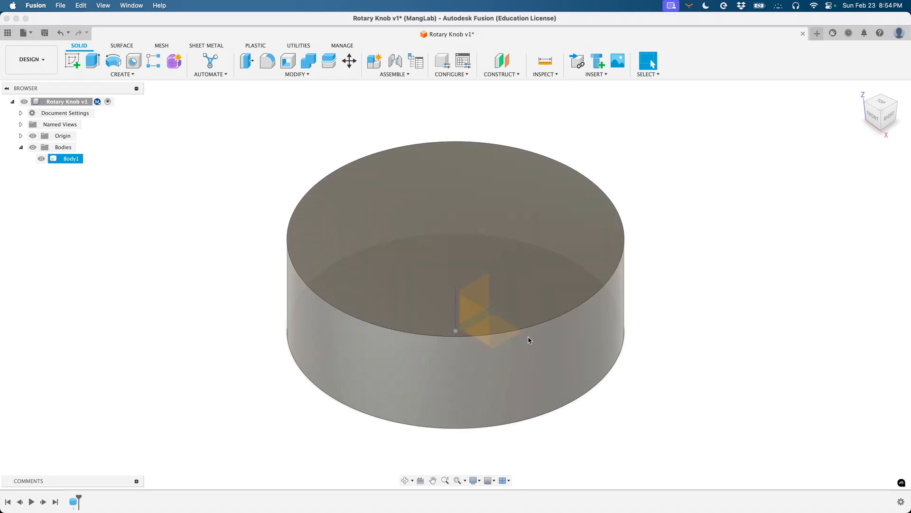
left_click(652, 345)
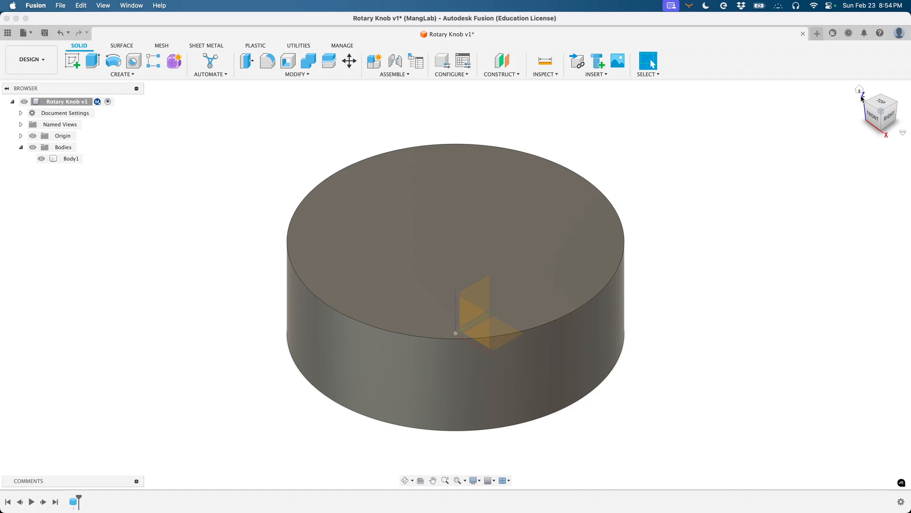
mouse_move(876, 116)
left_mouse_down()
mouse_move(901, 110)
mouse_move(854, 76)
mouse_move(836, 77)
mouse_move(853, 70)
mouse_move(842, 121)
mouse_move(910, 81)
mouse_move(892, 126)
left_mouse_up()
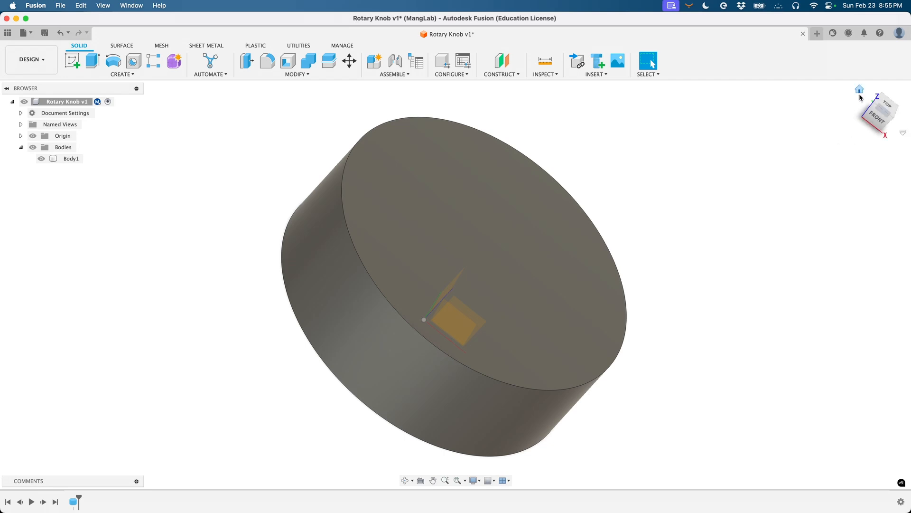
left_click(860, 90)
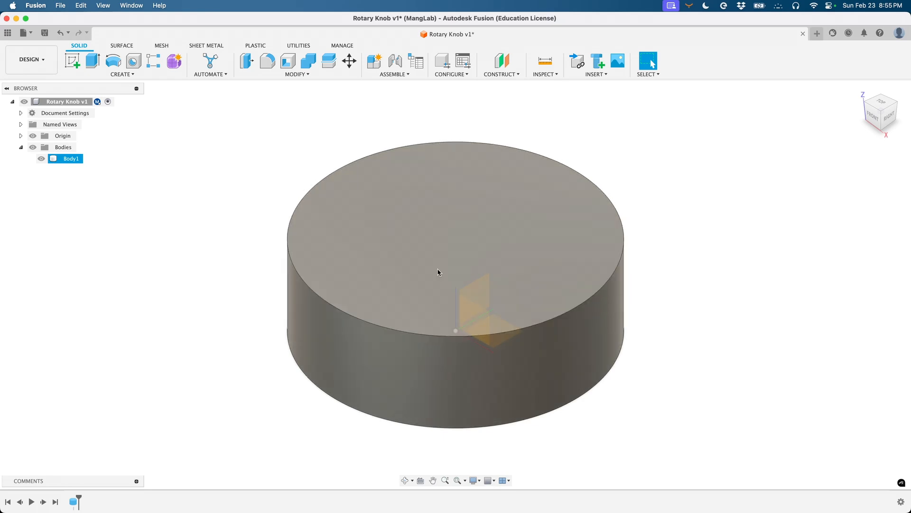
scroll(435, 268, "down", 2)
scroll(413, 272, "right", 3)
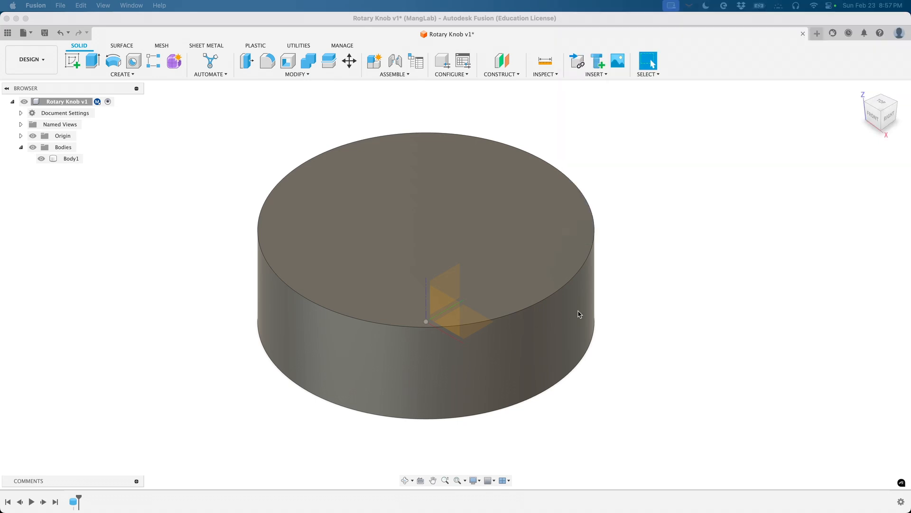
left_click(631, 313)
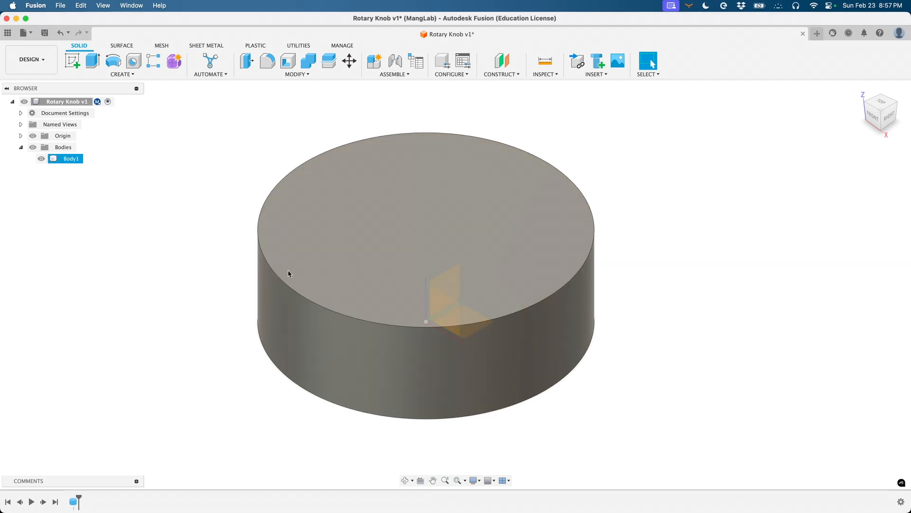
- Start a second cylinder on the XY plane, centred at the origin, 6 mm in diameter
left_click(129, 76)
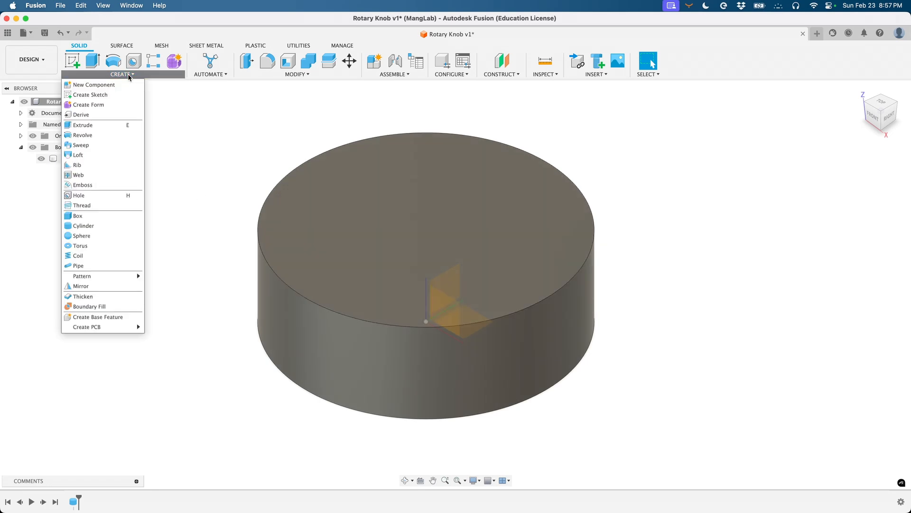
left_click(99, 226)
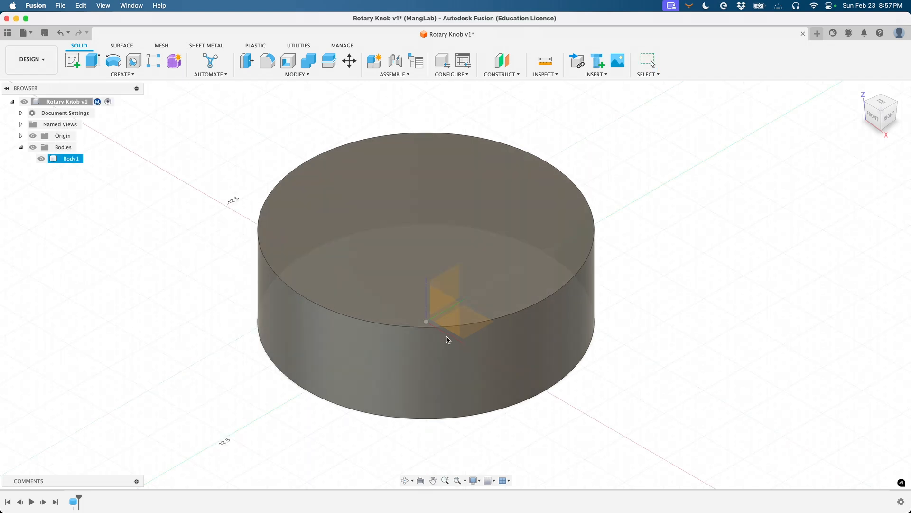
left_click(445, 293)
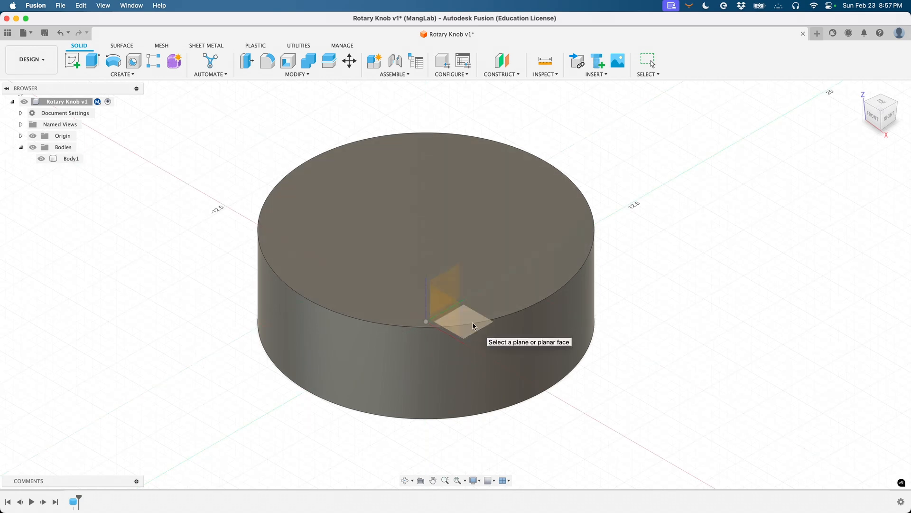
left_click(473, 326)
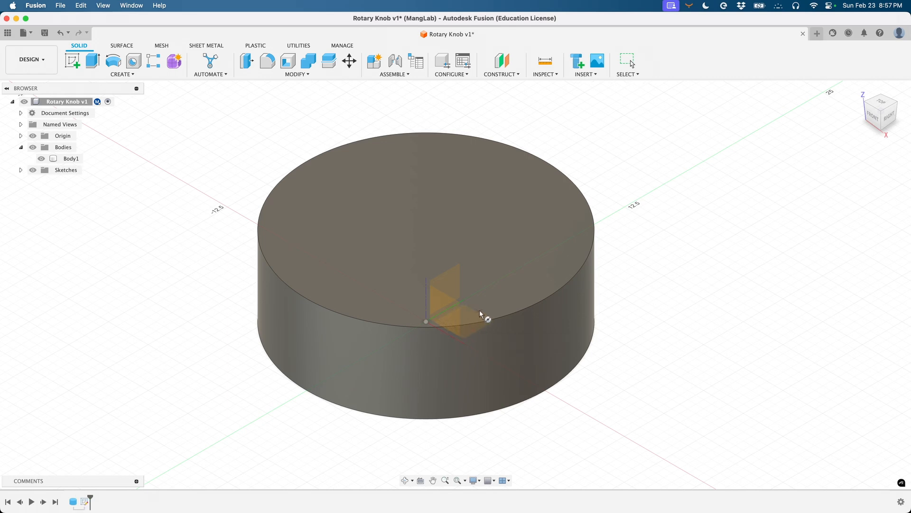
left_click(426, 321)
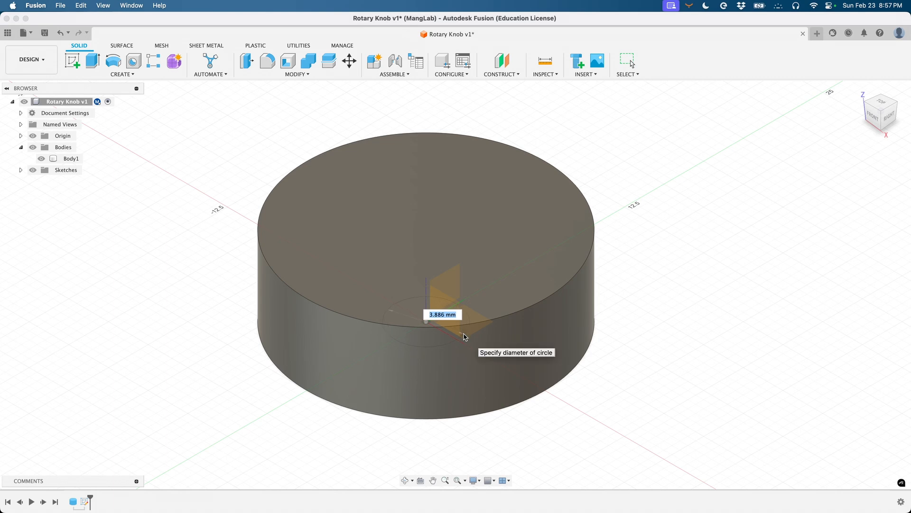
type("6")
key("Return")
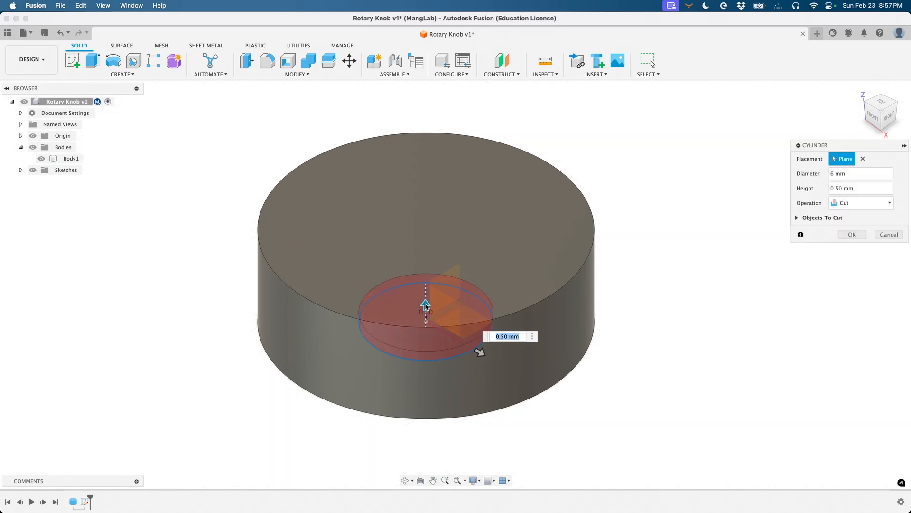
- Set the cutting cylinder to 3.5 mm high, trying New Body but keeping Cut
left_click_drag(426, 305, 410, 249)
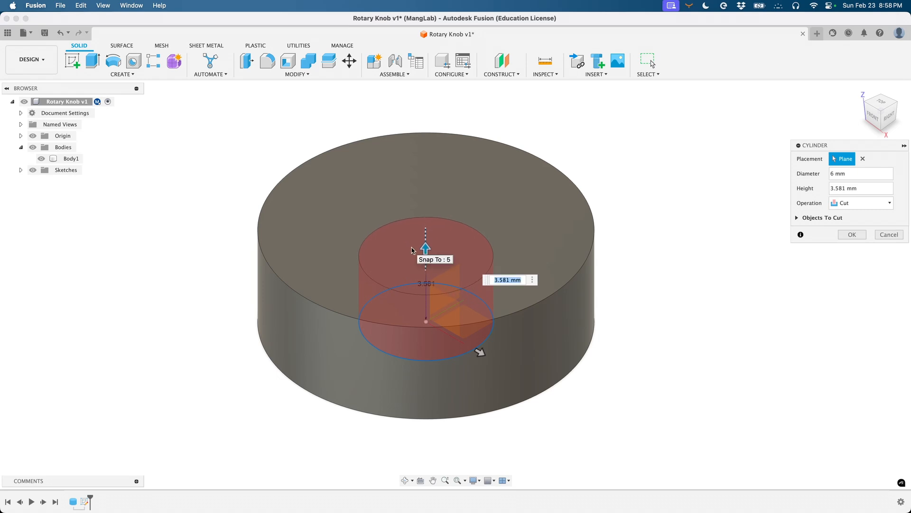
left_click(854, 188)
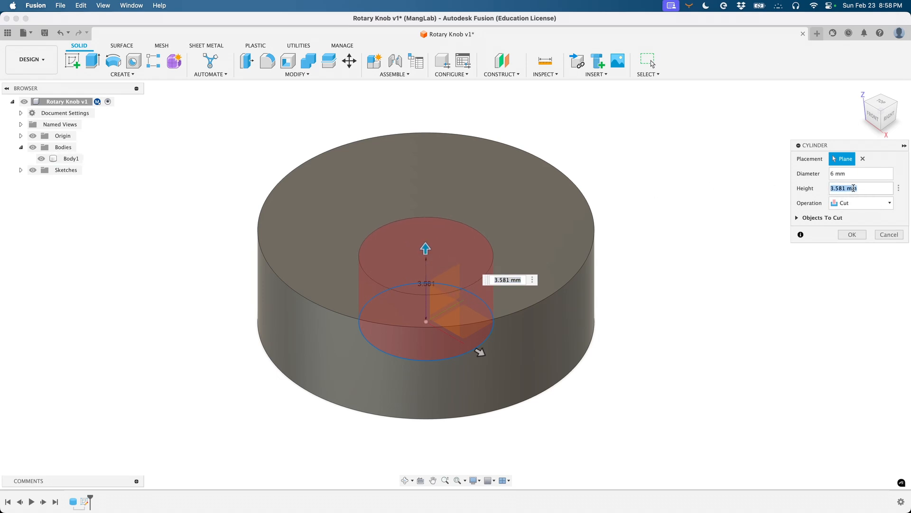
type("3.5")
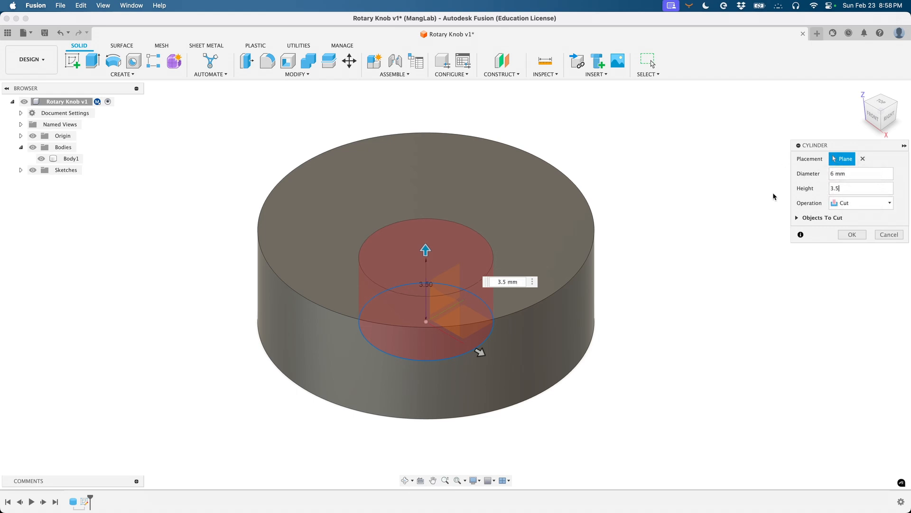
left_click(850, 203)
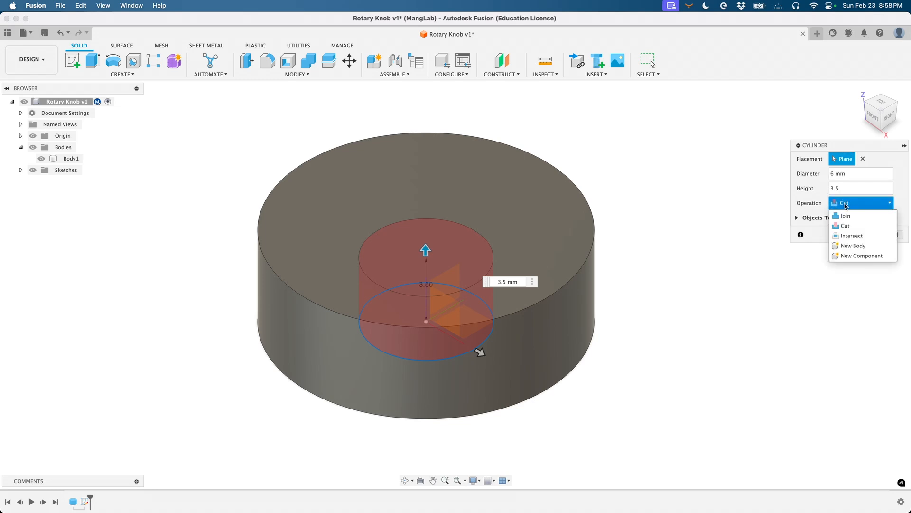
left_click(854, 245)
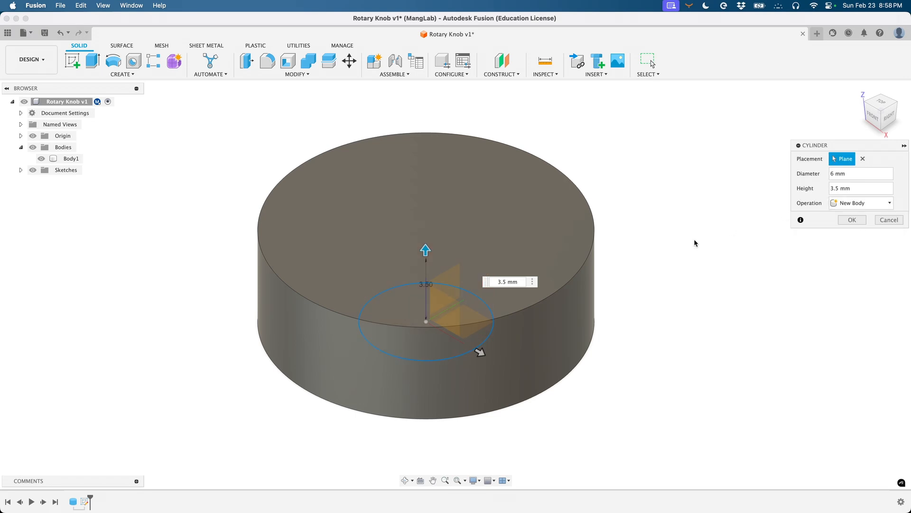
left_click(876, 204)
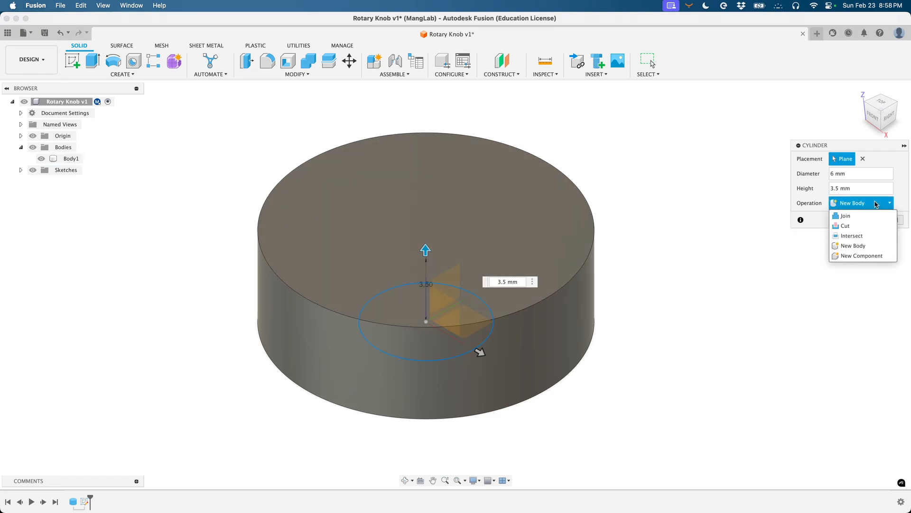
left_click(866, 225)
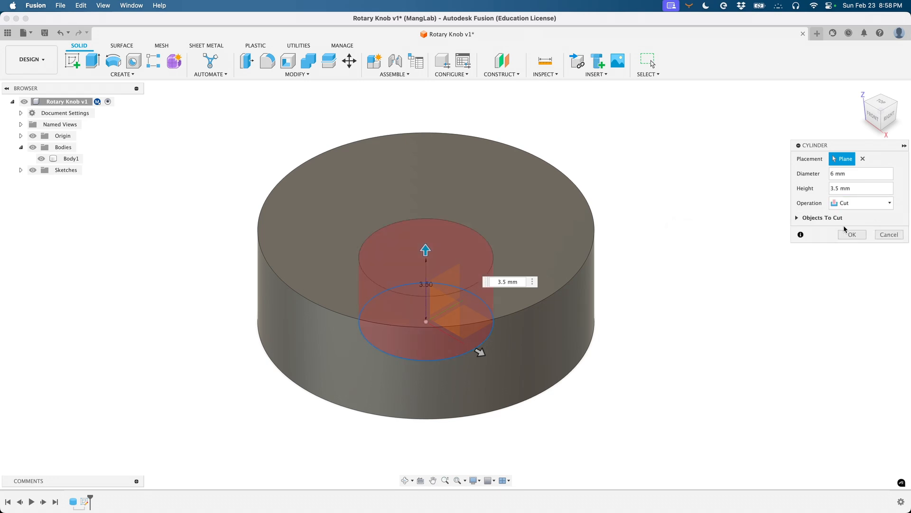
- Try the Join operation on the cylinder and drag its height well above the knob
scroll(614, 316, "down", 10, "shift")
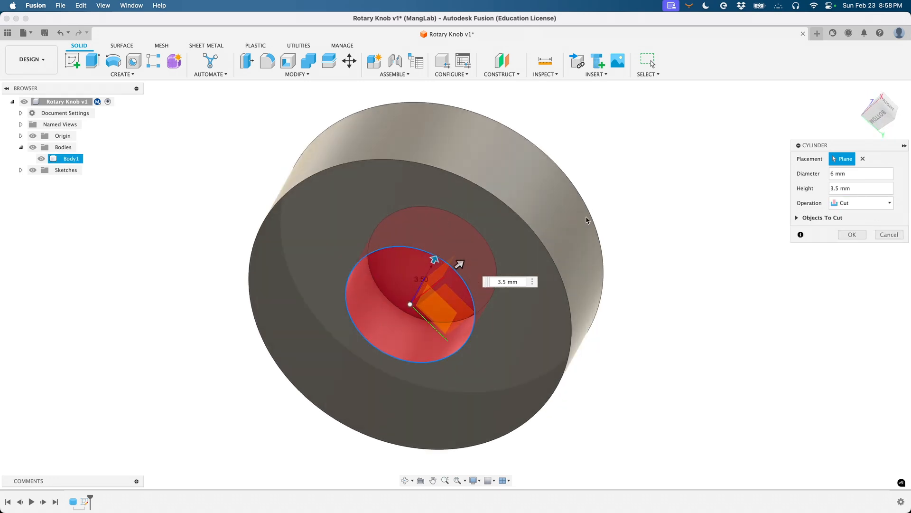
left_click(868, 204)
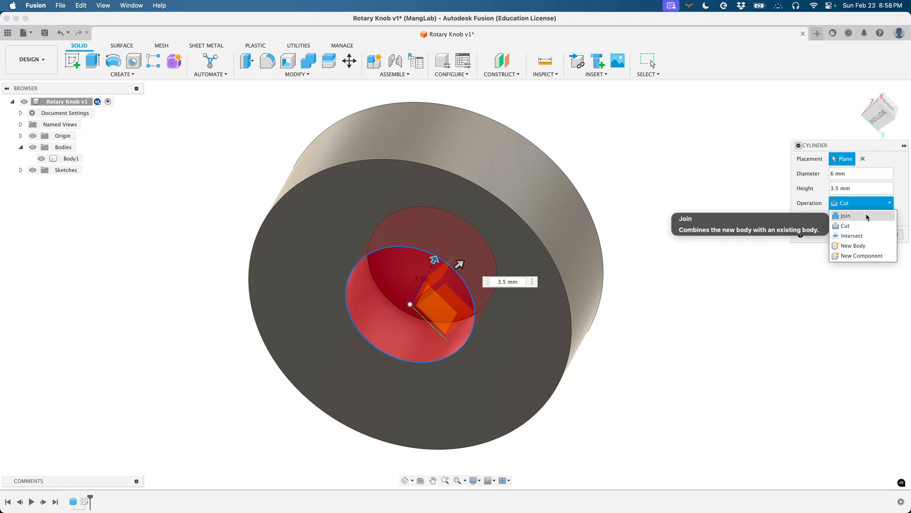
left_click(866, 216)
scroll(633, 266, "up", 5, "shift")
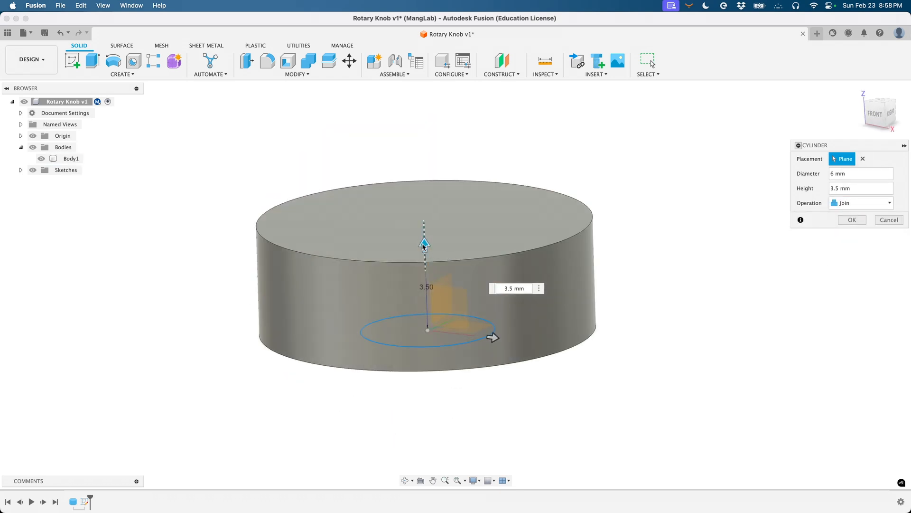
left_click_drag(424, 245, 413, 112)
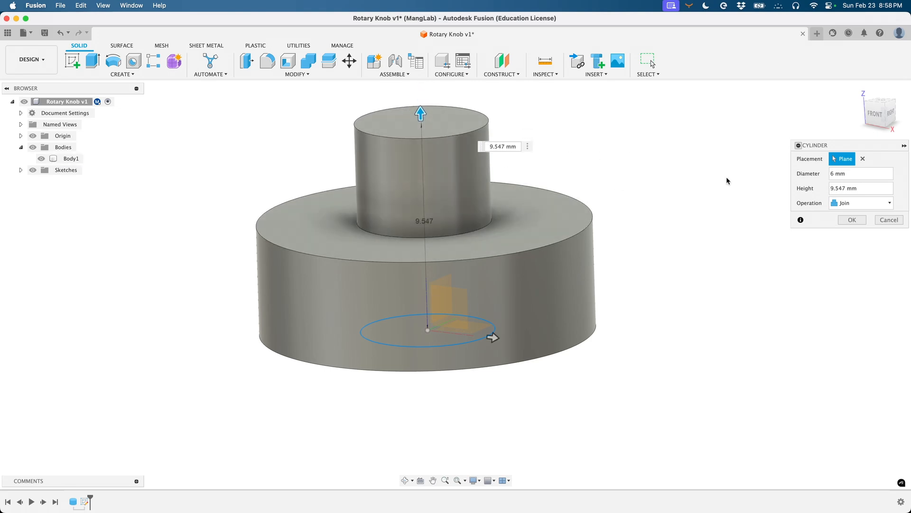
- Switch the cylinder back to Cut and set its height to 3.5 mm
left_click(877, 204)
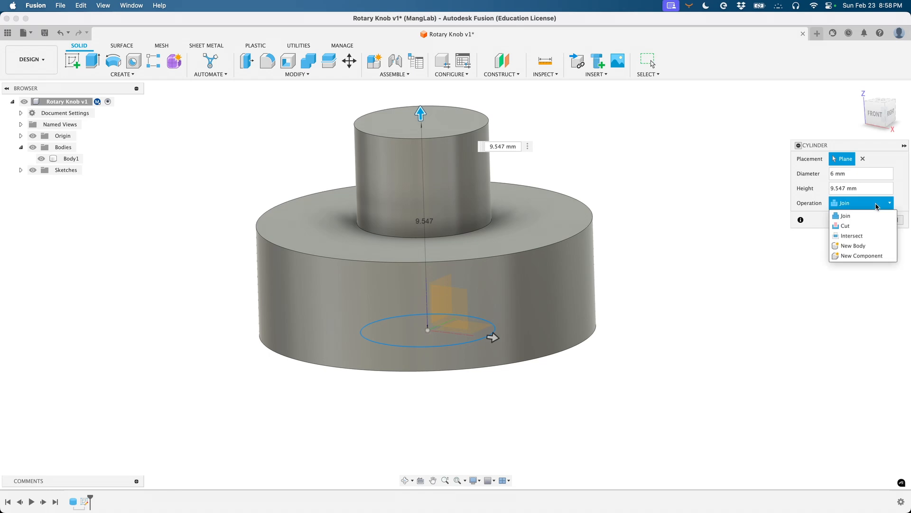
left_click(867, 231)
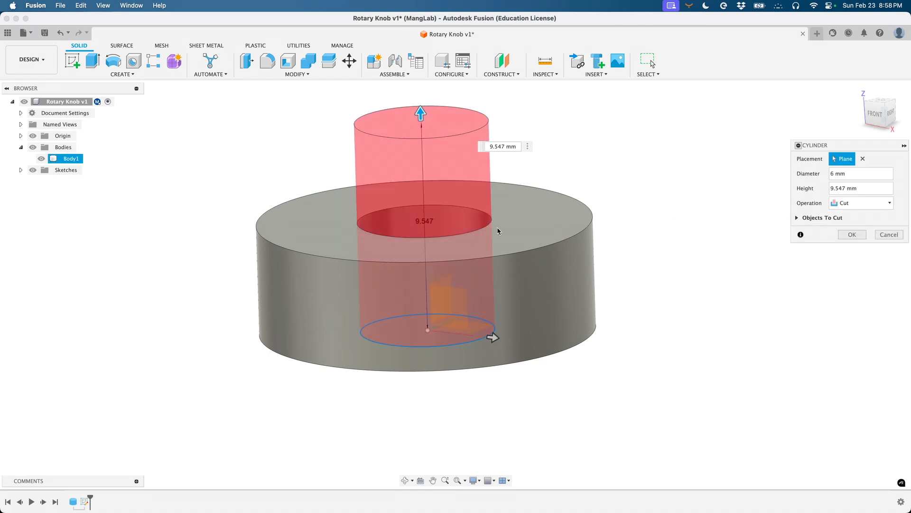
scroll(466, 237, "up", 5, "shift")
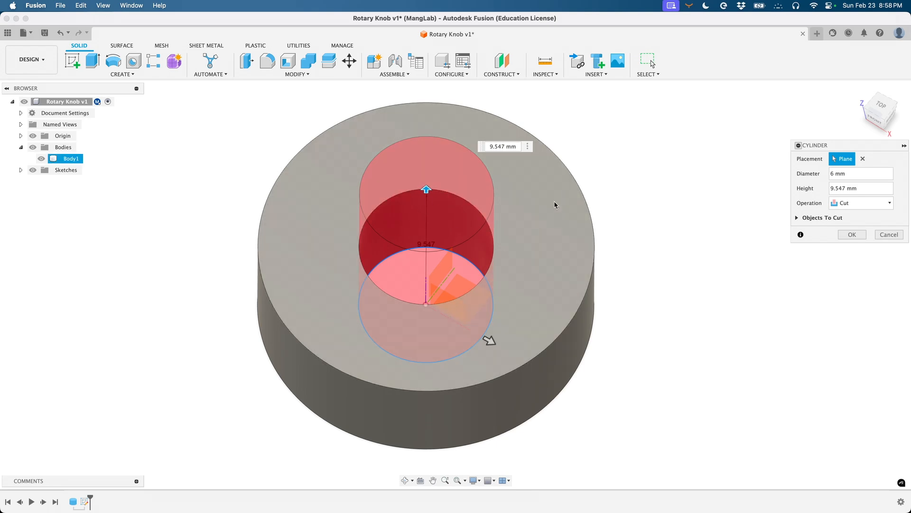
scroll(554, 201, "down", 10, "shift")
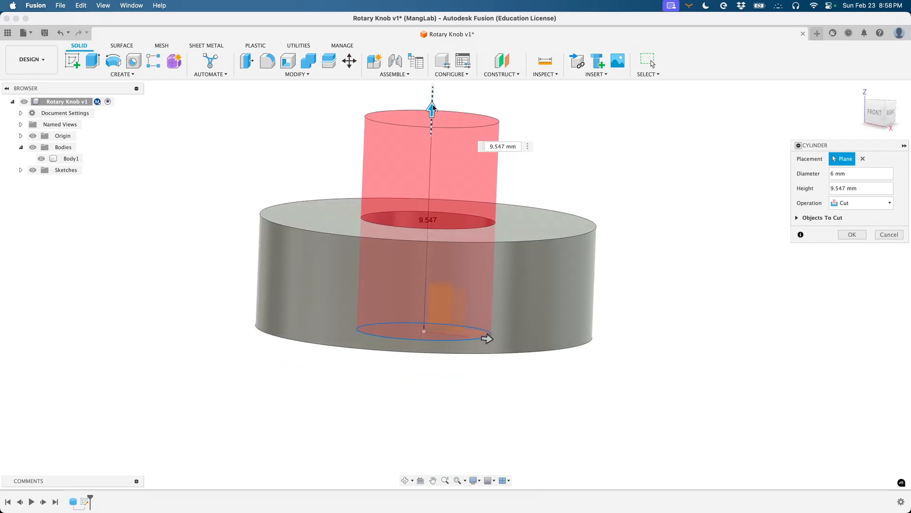
left_click_drag(432, 109, 420, 246)
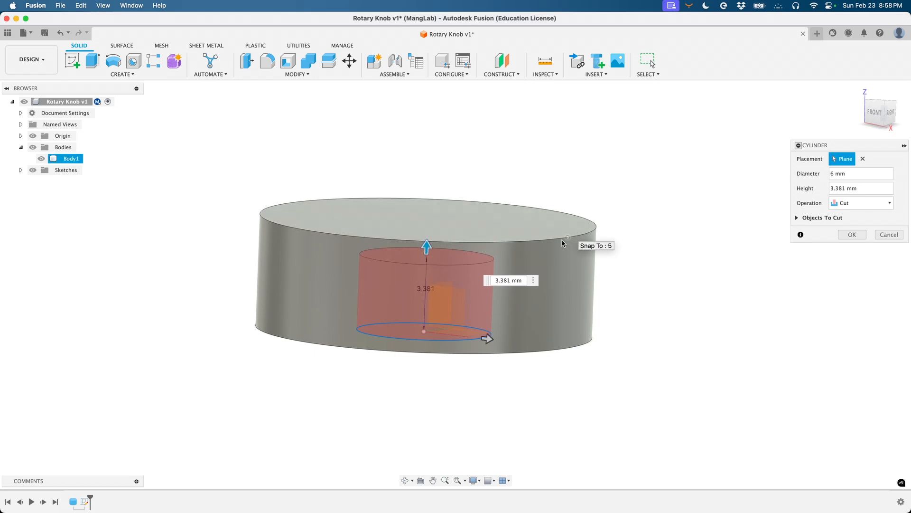
left_click(503, 281)
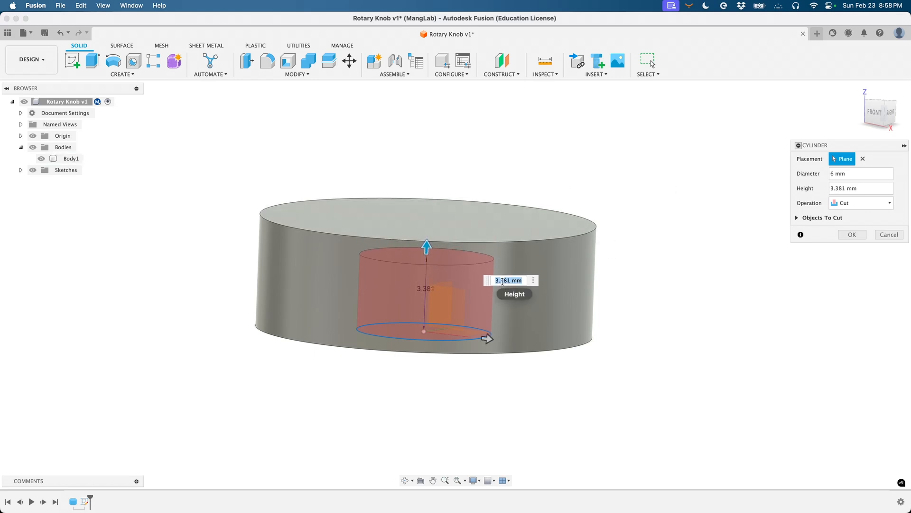
type("3.5")
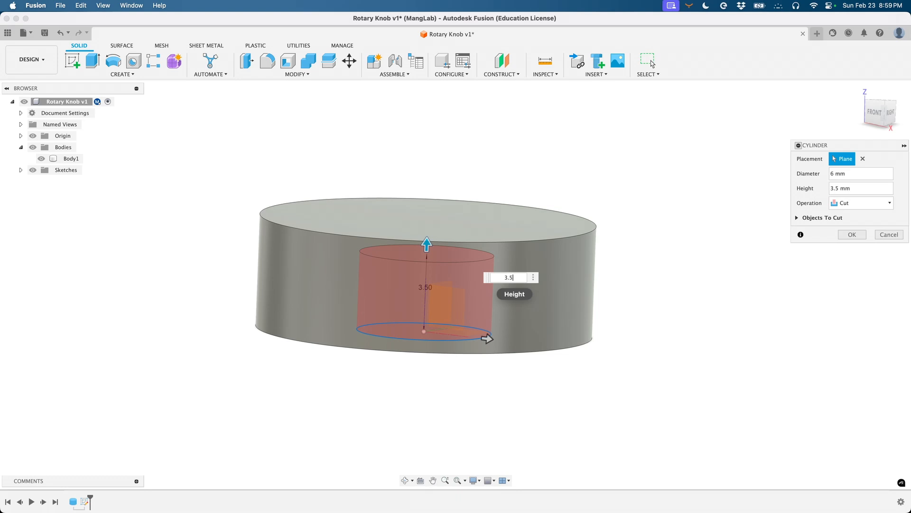
key("Return")
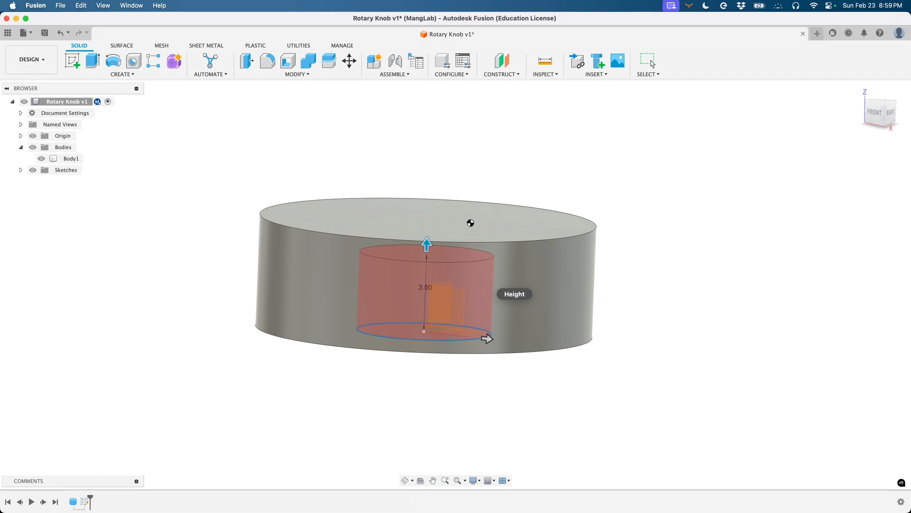
- Inspect the cut 6 mm hole, then bring up the Save dialog with Cmd+S
scroll(299, 265, "down", 5, "shift")
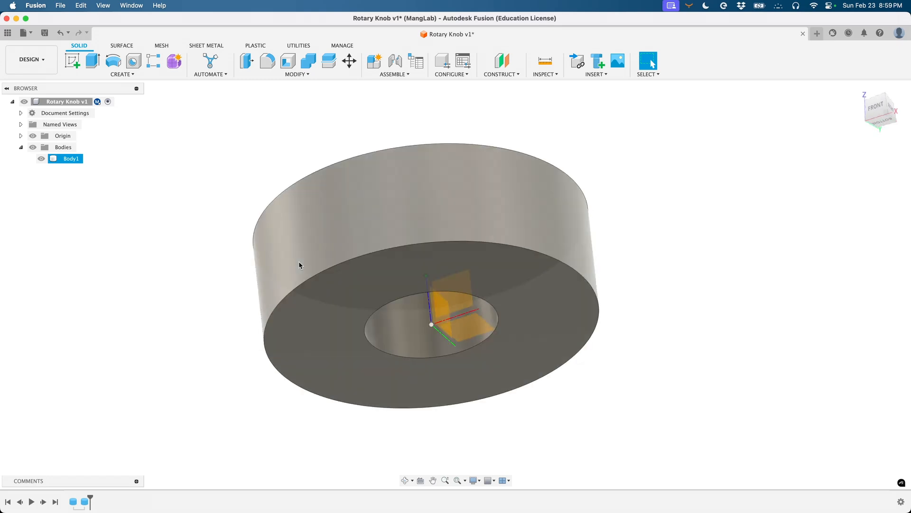
scroll(299, 265, "down", 5, "shift")
scroll(299, 265, "up", 10, "shift")
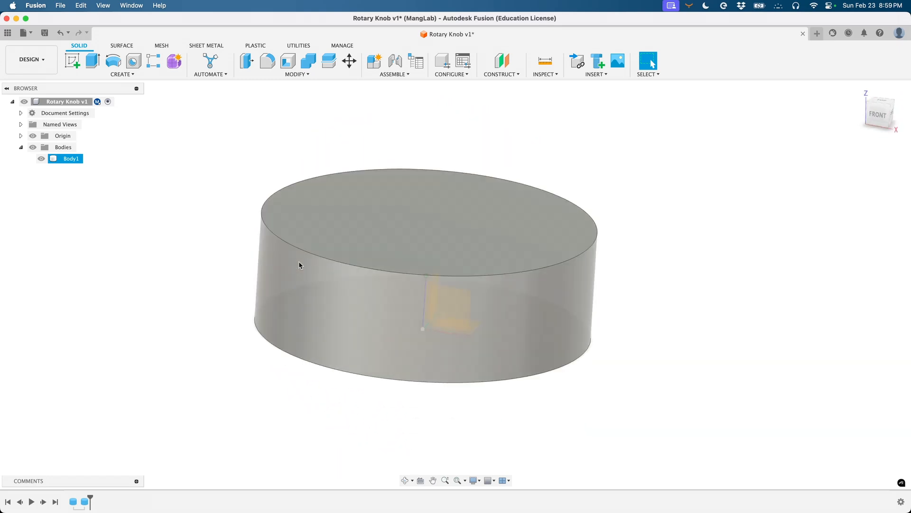
scroll(299, 265, "down", 10, "shift")
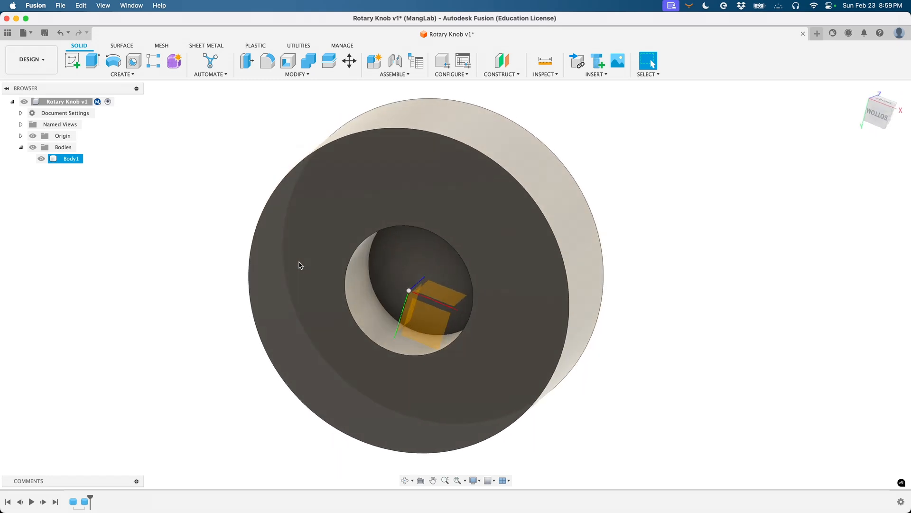
scroll(377, 173, "up", 10, "shift")
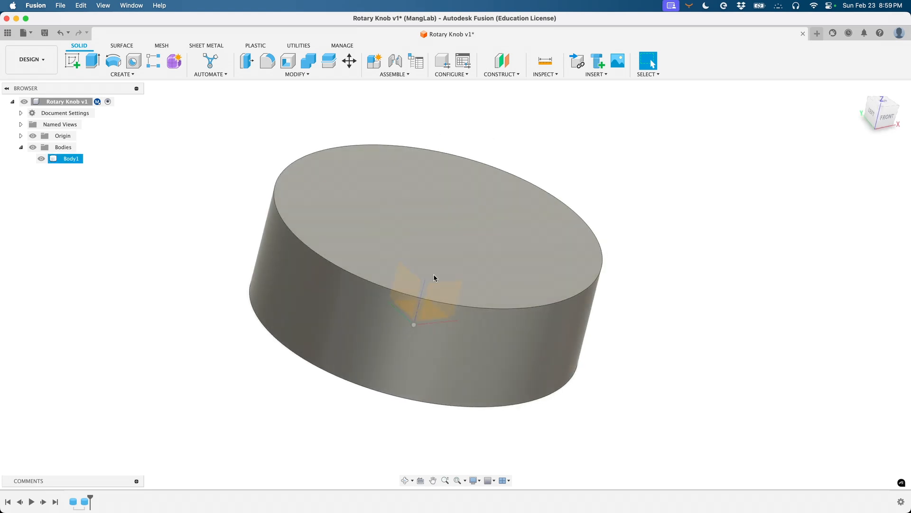
scroll(562, 250, "down", 10, "shift")
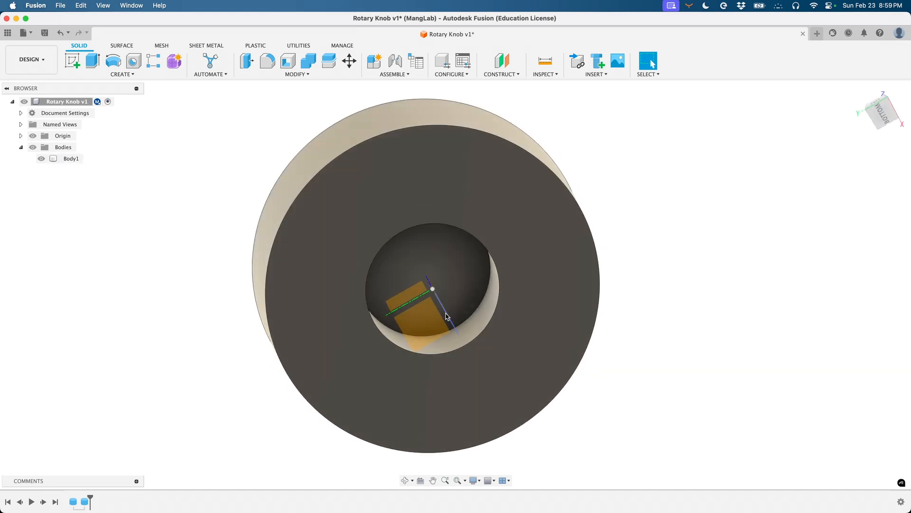
scroll(446, 313, "right", 4, "shift")
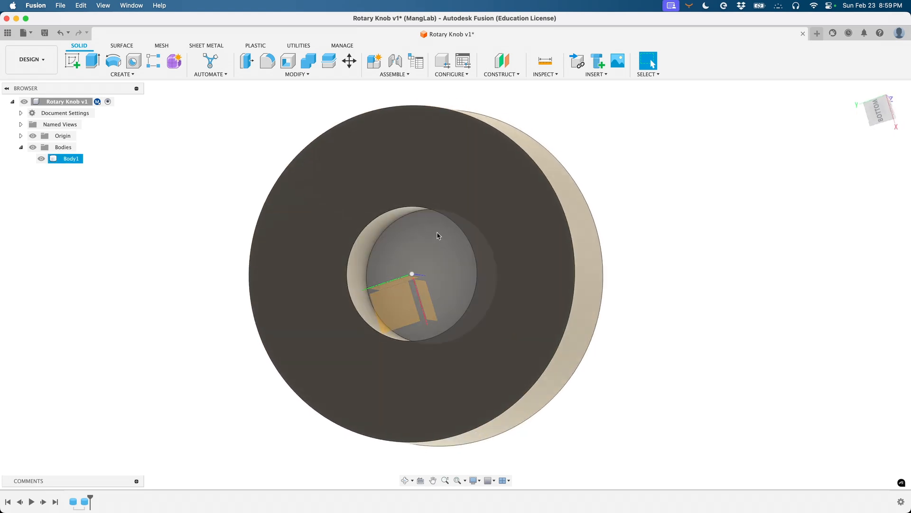
scroll(445, 153, "up", 10, "shift")
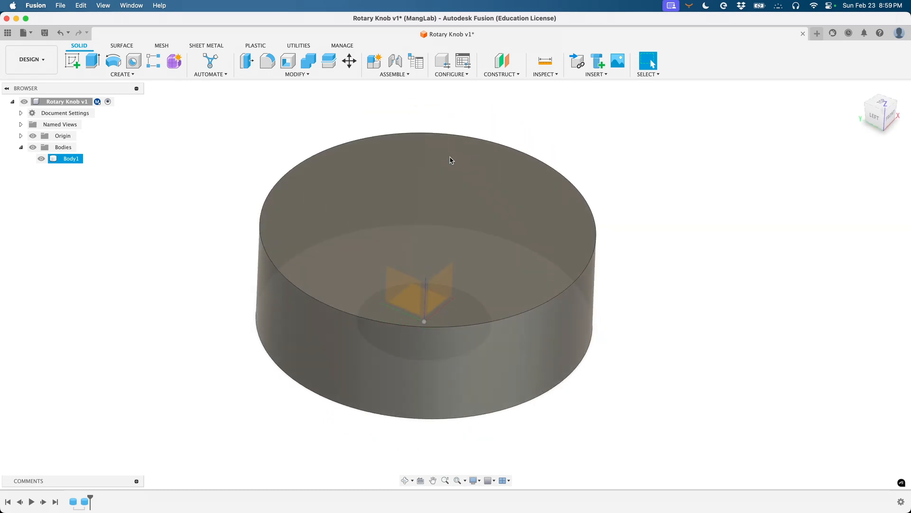
scroll(480, 206, "down", 10, "shift")
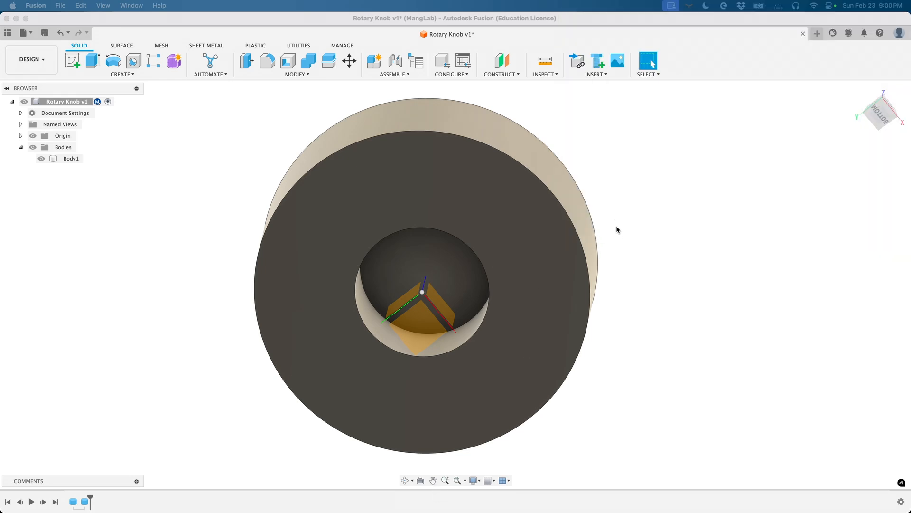
left_click(628, 210)
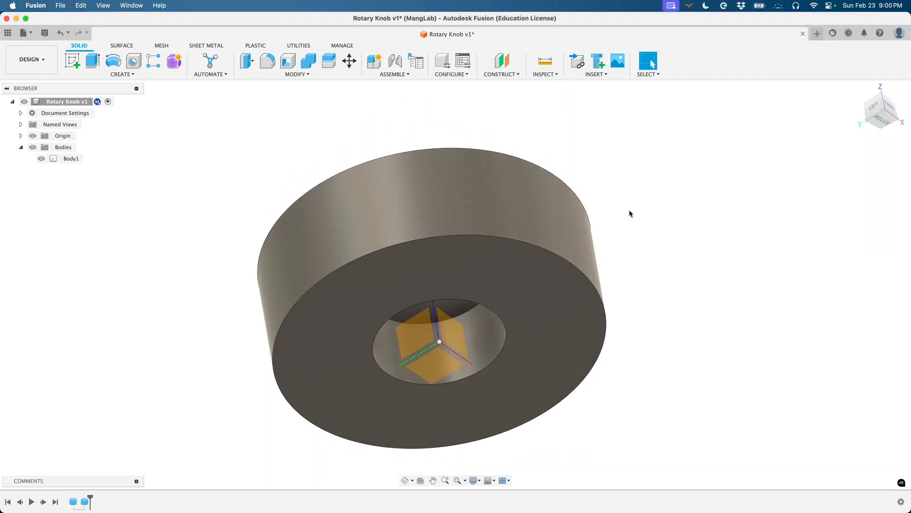
key("super+s")
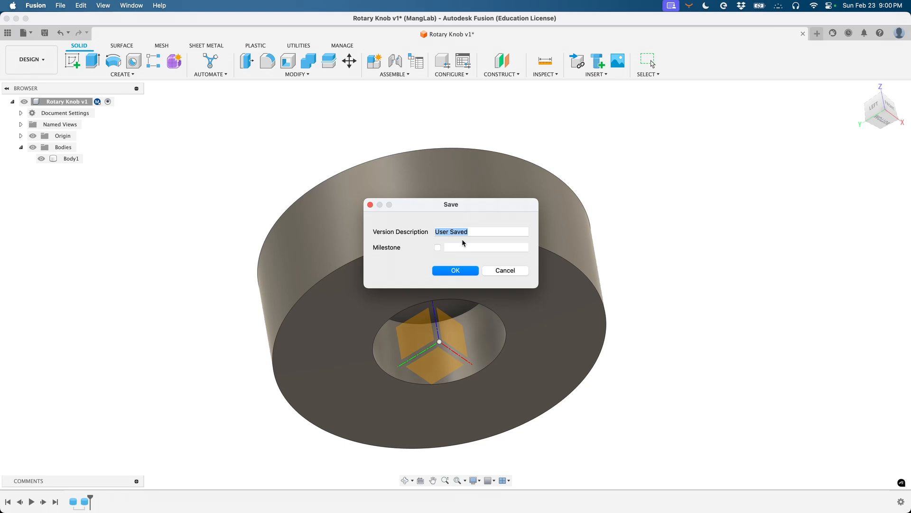
- Save Rotary Knob as a new version with the description 'Simple done'
type("Simple done")
key("Return")
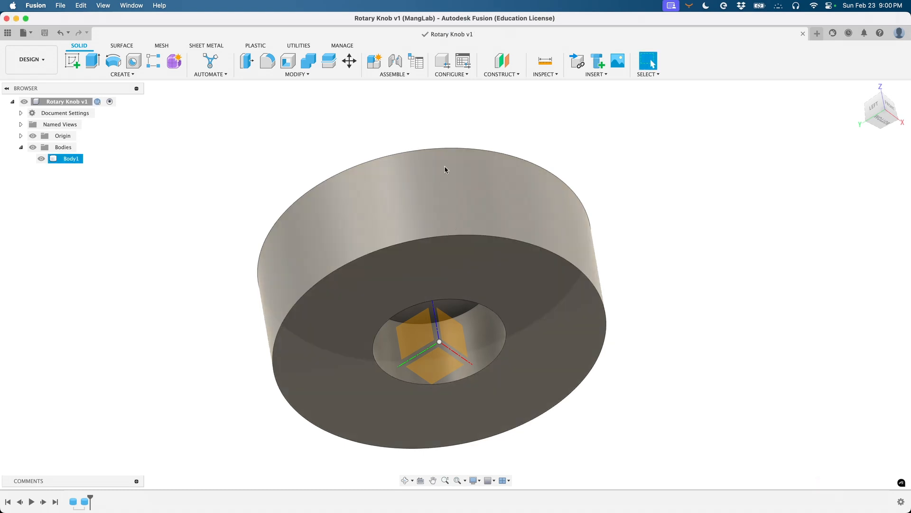
scroll(379, 178, "right", 1)
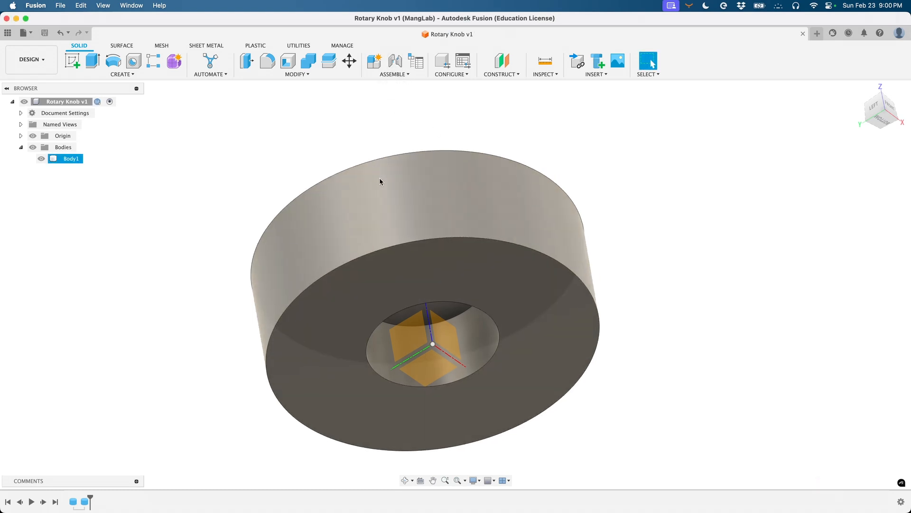
scroll(380, 178, "up", 10, "shift")
scroll(379, 181, "down", 10, "shift")
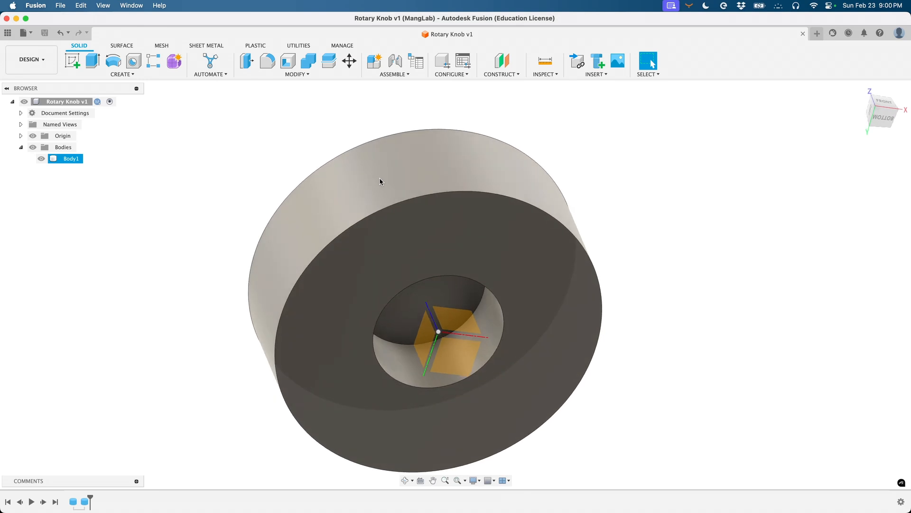
- Start a Box from the Create menu on the horizontal origin plane through the hole
left_click(123, 74)
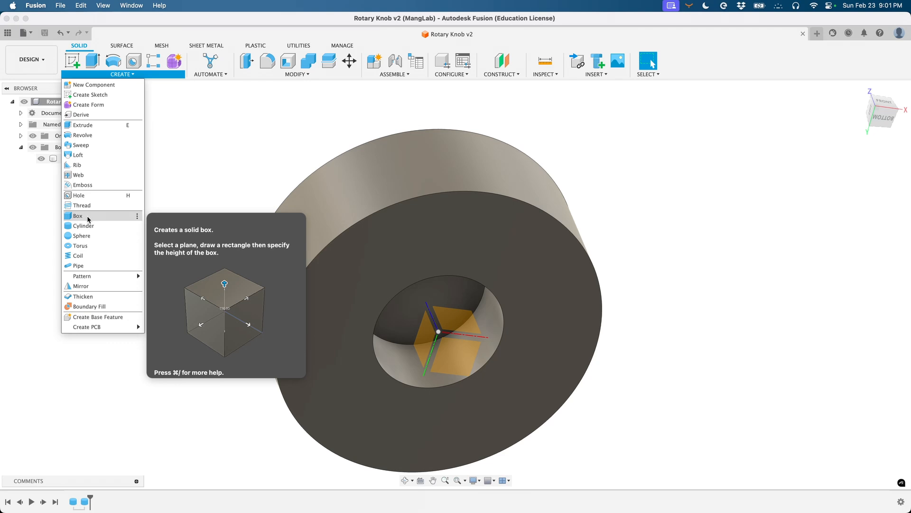
left_click(87, 219)
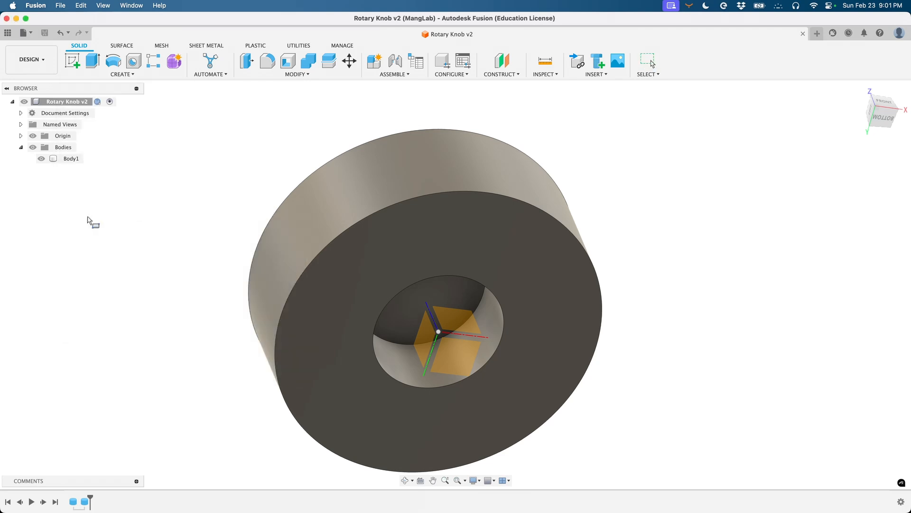
middle_click_drag(426, 301, 464, 286, "shift")
scroll(465, 315, "down", 10, "shift")
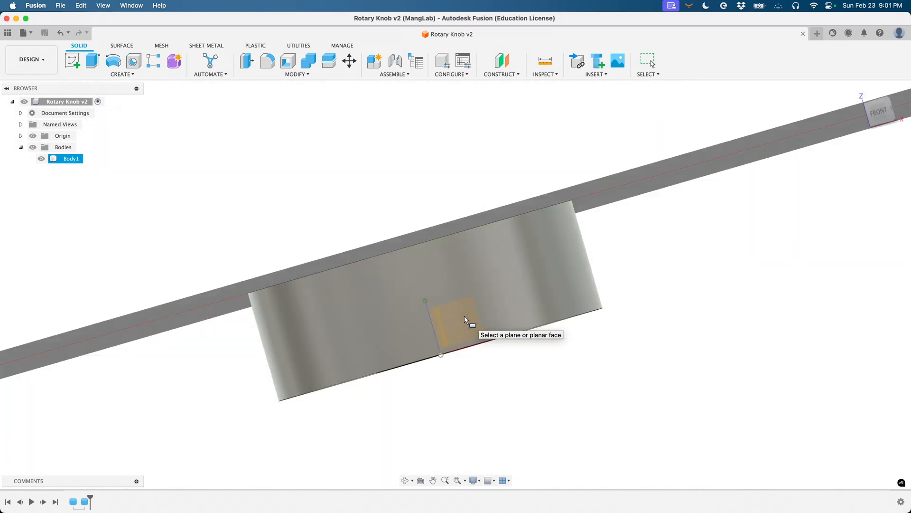
scroll(458, 315, "down", 3, "shift")
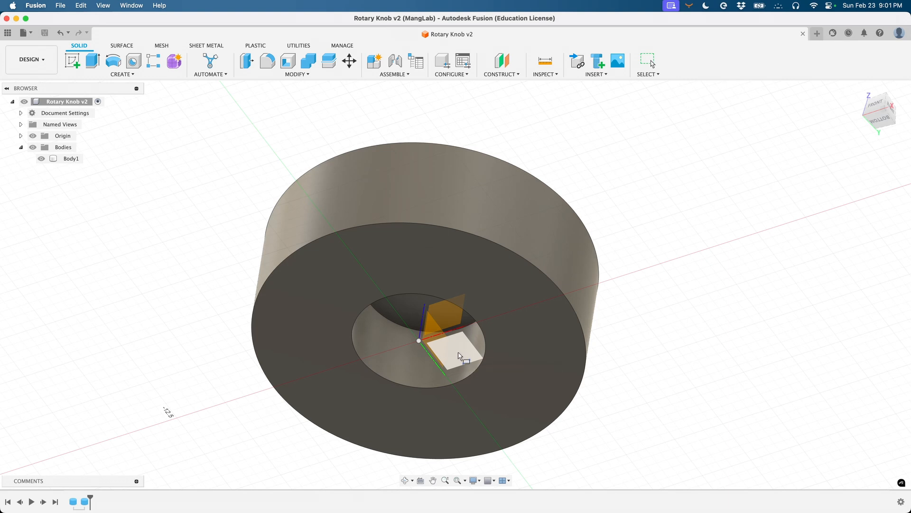
left_click(459, 355)
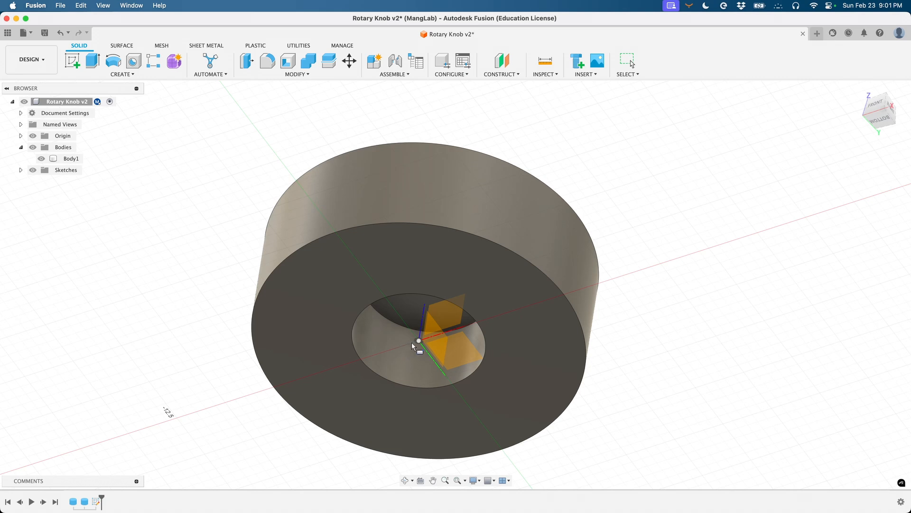
- Draw the 8.362 × 3.46 mm box rectangle across the knob's central hole
scroll(420, 341, "up", 5)
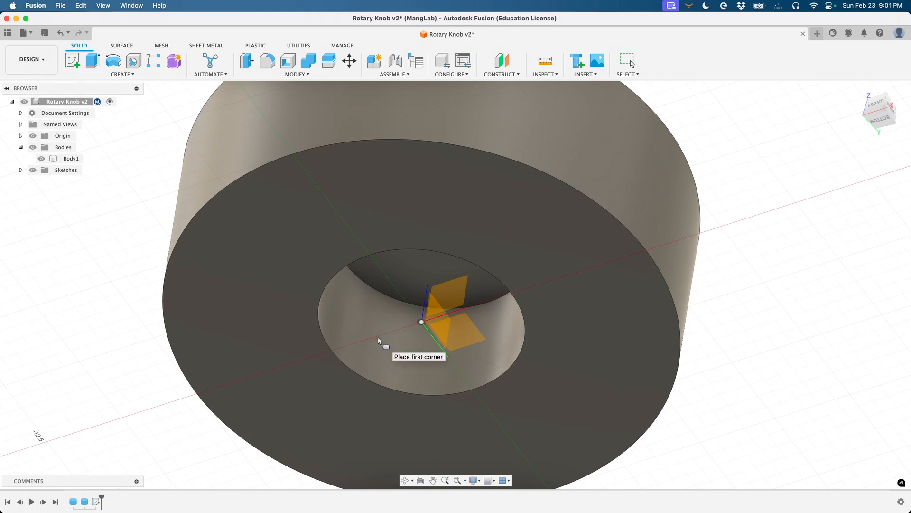
left_click(307, 358)
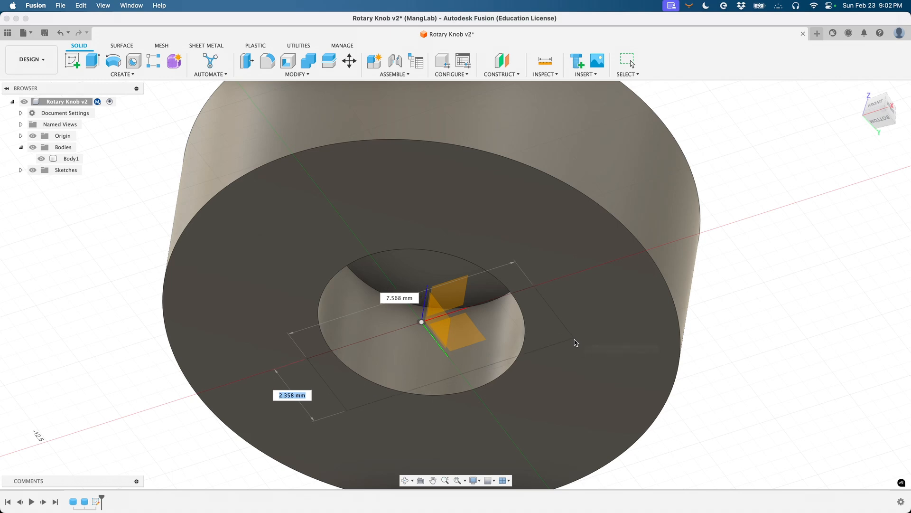
left_click(617, 357)
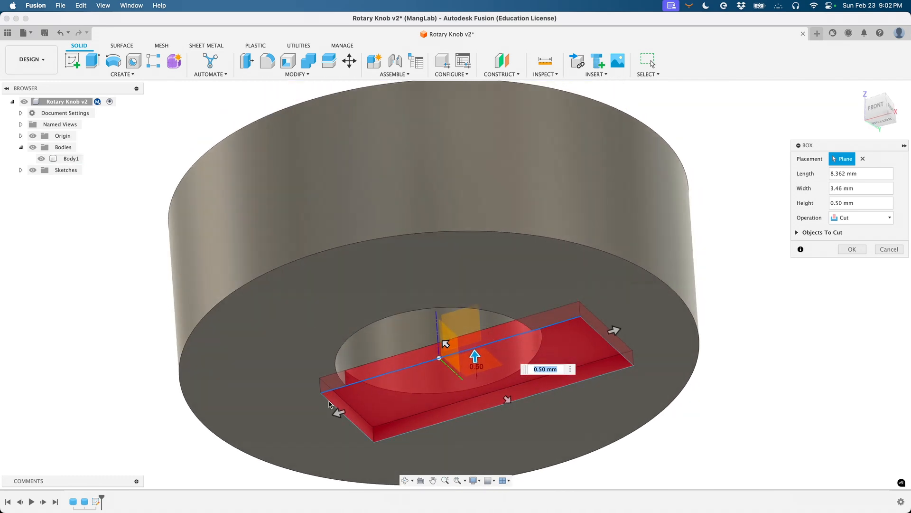
- Adjust the box height, settling on 3.877 mm
left_click_drag(477, 355, 465, 246)
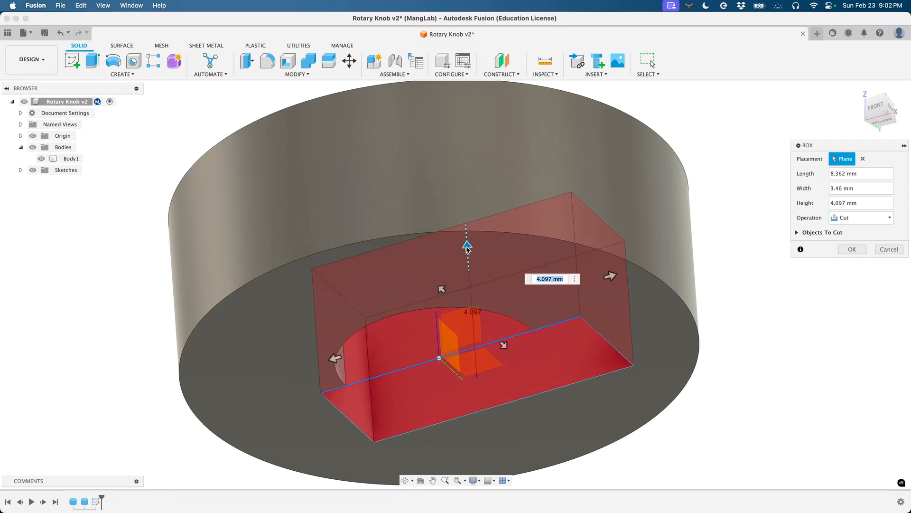
middle_click_drag(465, 246, 448, 205, "shift")
left_click_drag(444, 195, 404, 257)
middle_click_drag(403, 257, 409, 291, "shift")
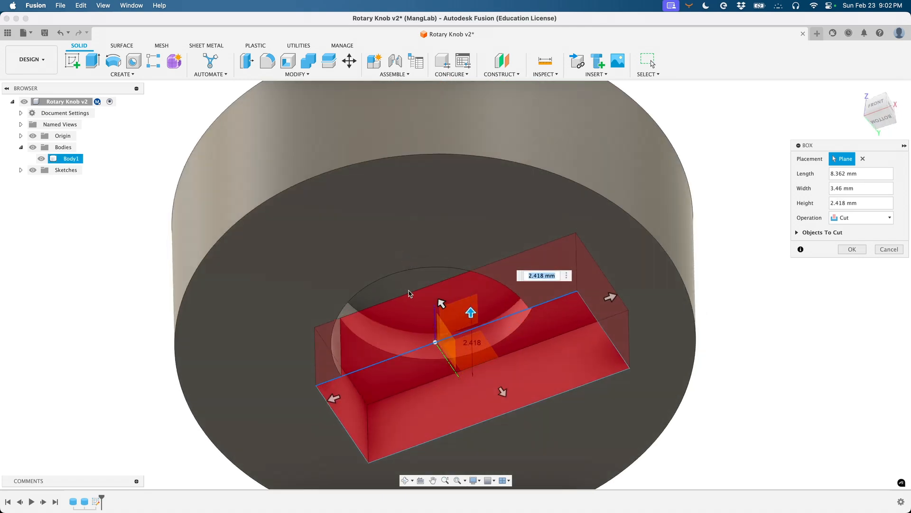
left_click_drag(472, 314, 470, 277)
middle_click_drag(519, 290, 499, 299, "shift")
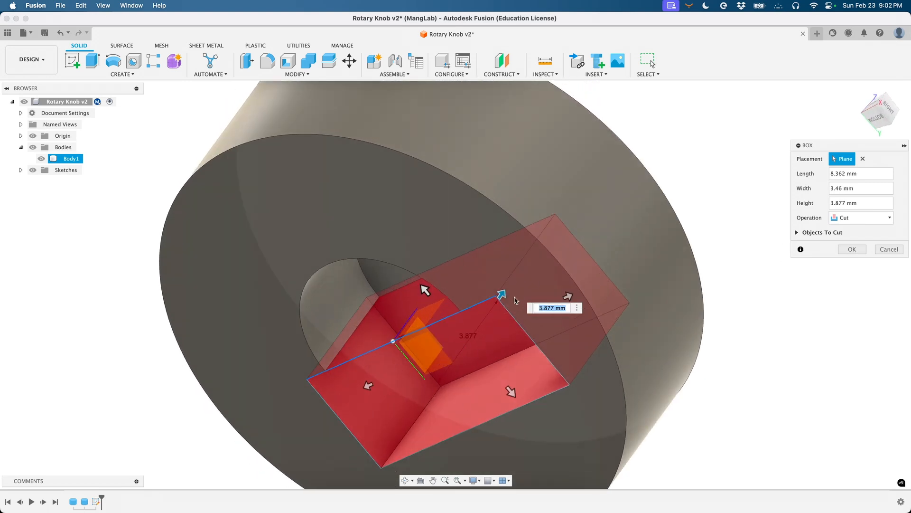
- Keep the box operation as Cut and commit the box cut
left_click(867, 217)
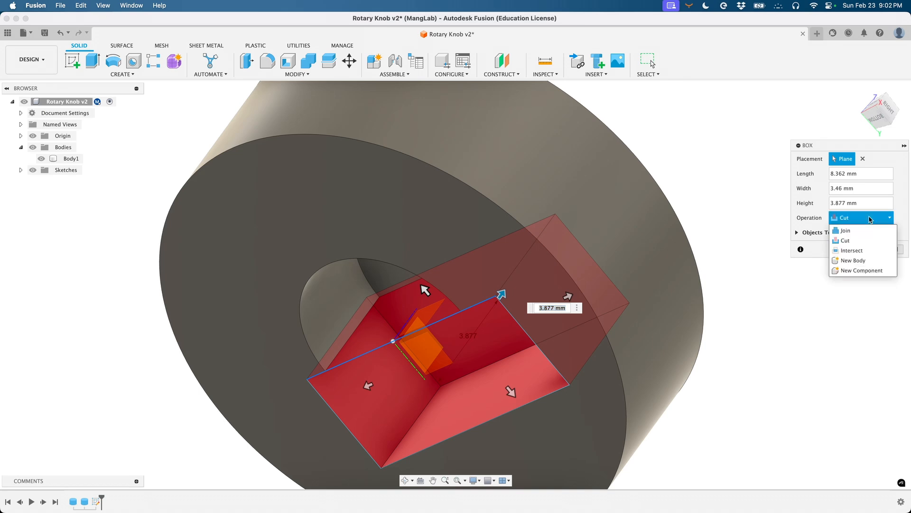
left_click(864, 231)
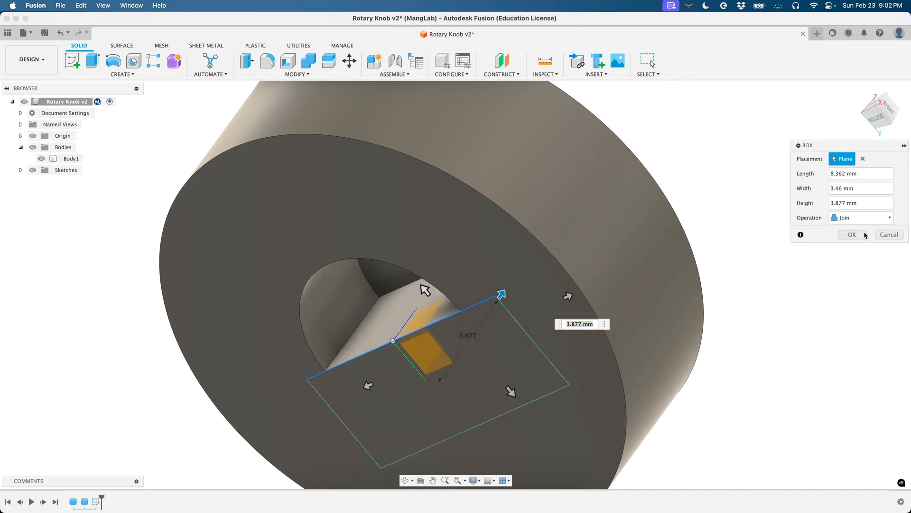
left_click(861, 218)
left_click(858, 241)
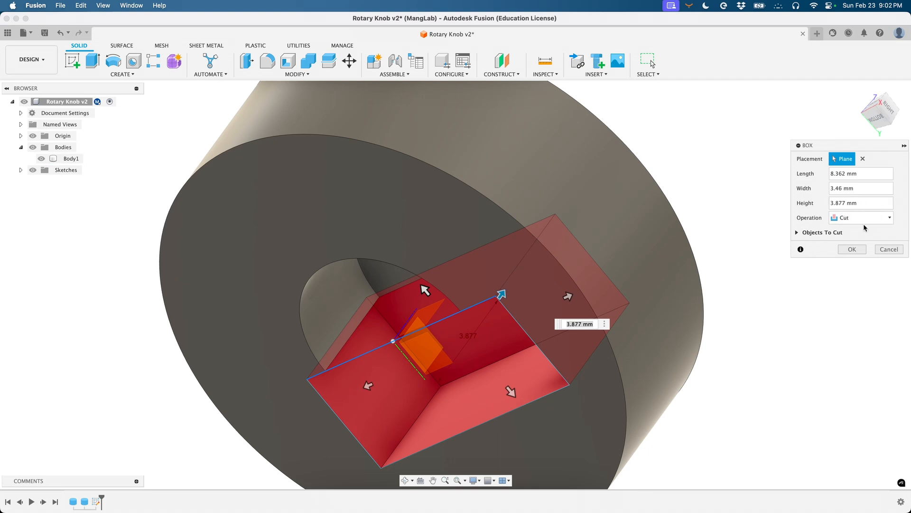
left_click(858, 247)
scroll(769, 312, "down", 5, "shift")
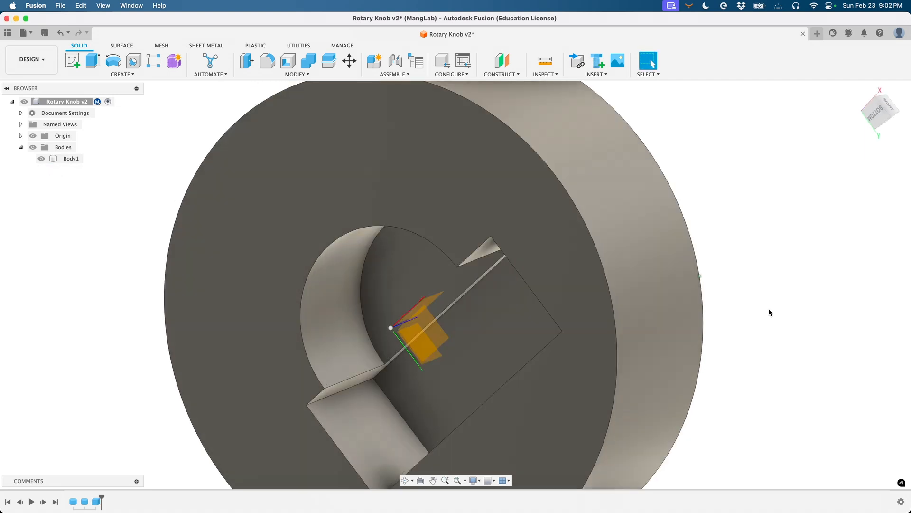
scroll(495, 310, "up", 8, "shift")
scroll(495, 310, "down", 5)
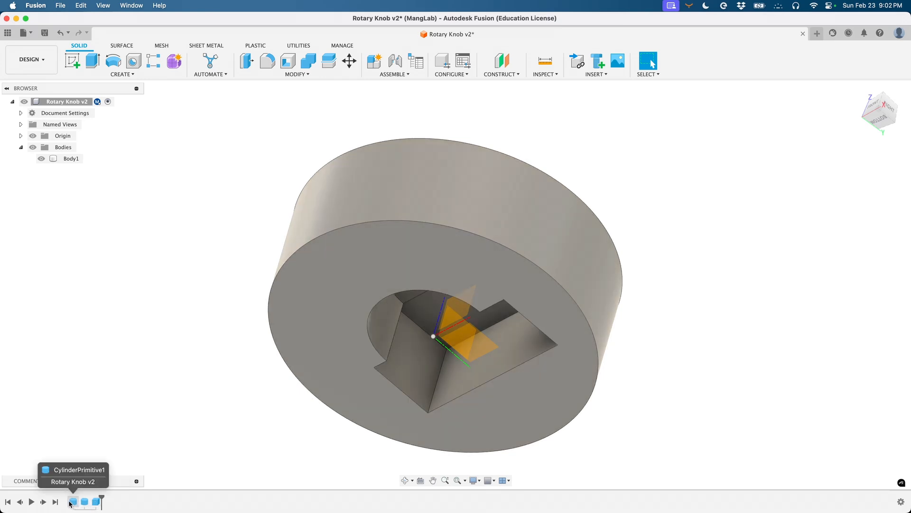
- Reopen the box feature from the timeline and change its operation to Join
double_click(96, 502)
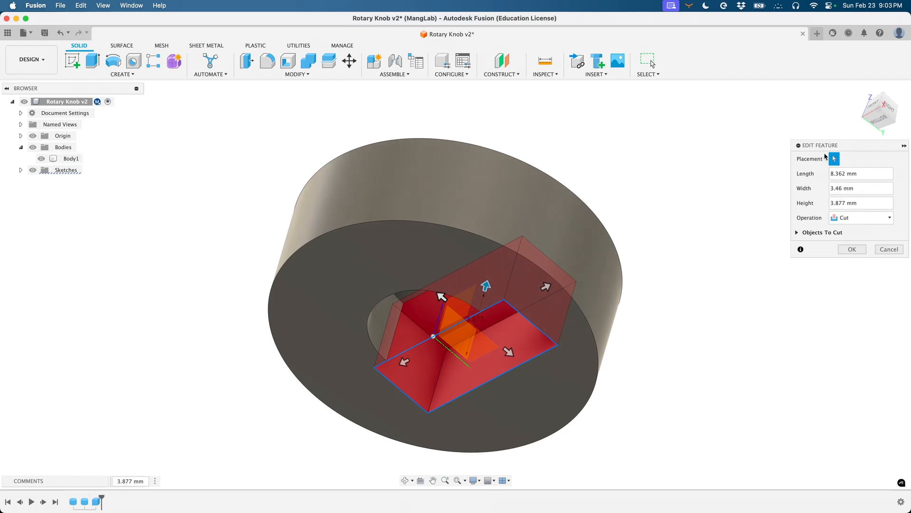
left_click(865, 218)
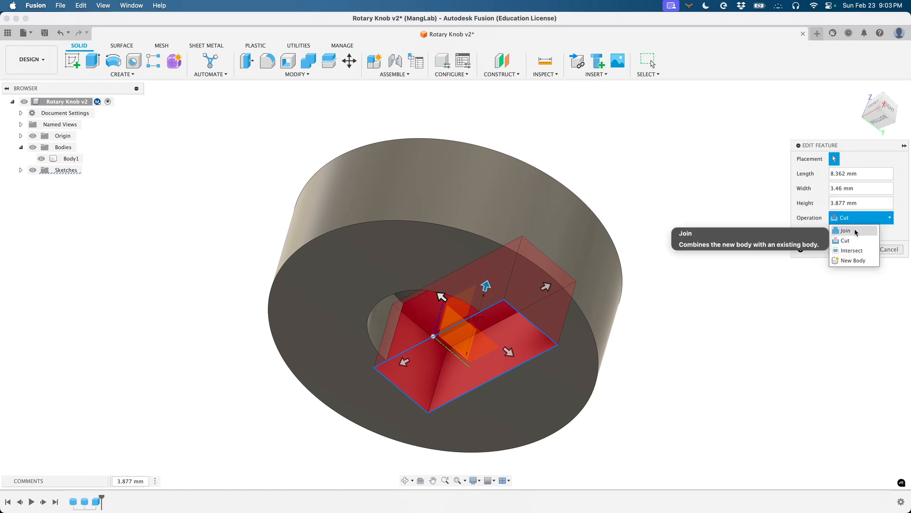
left_click(855, 230)
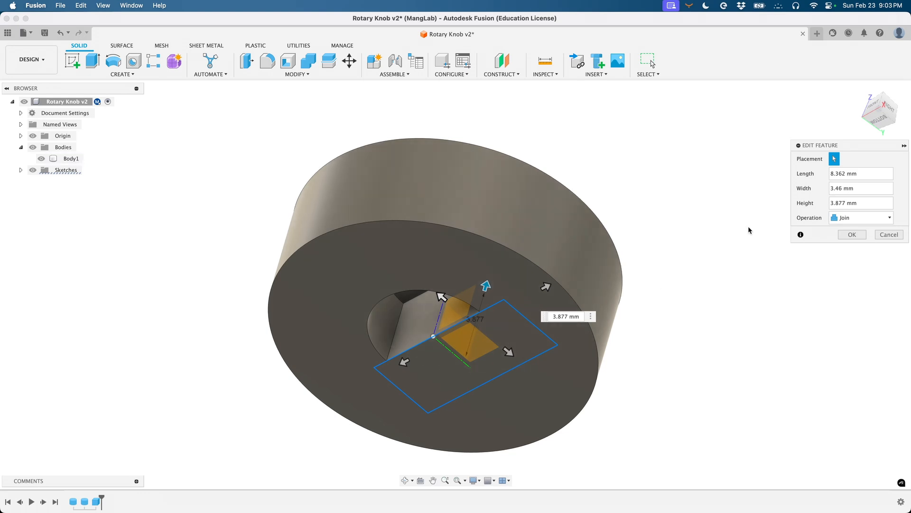
left_click(853, 234)
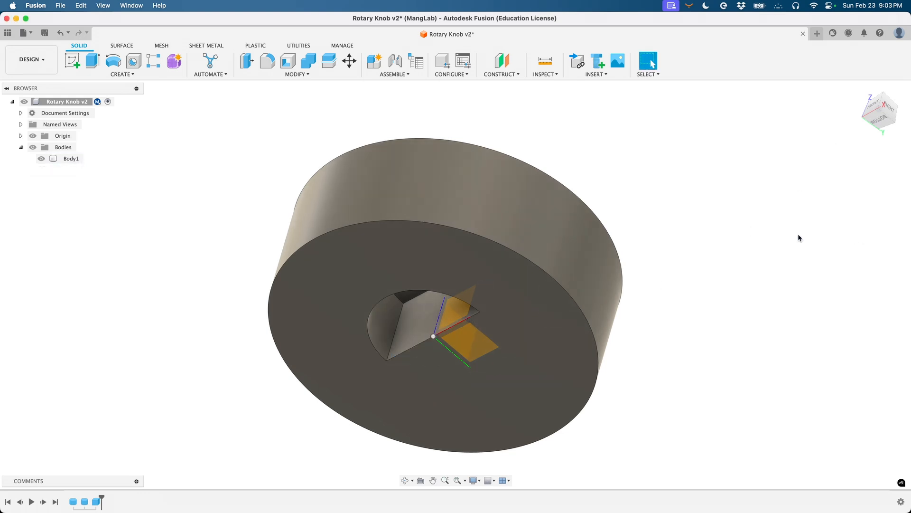
scroll(450, 327, "down", 8, "shift")
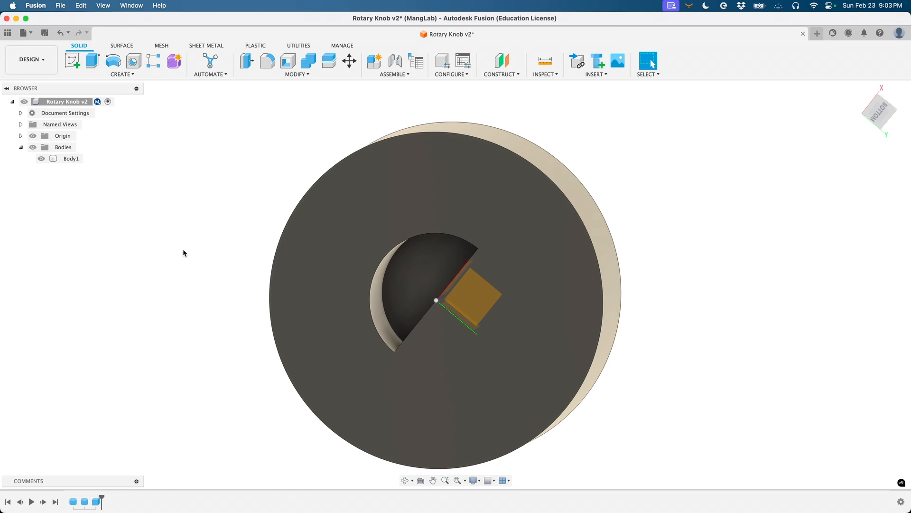
left_click(96, 502)
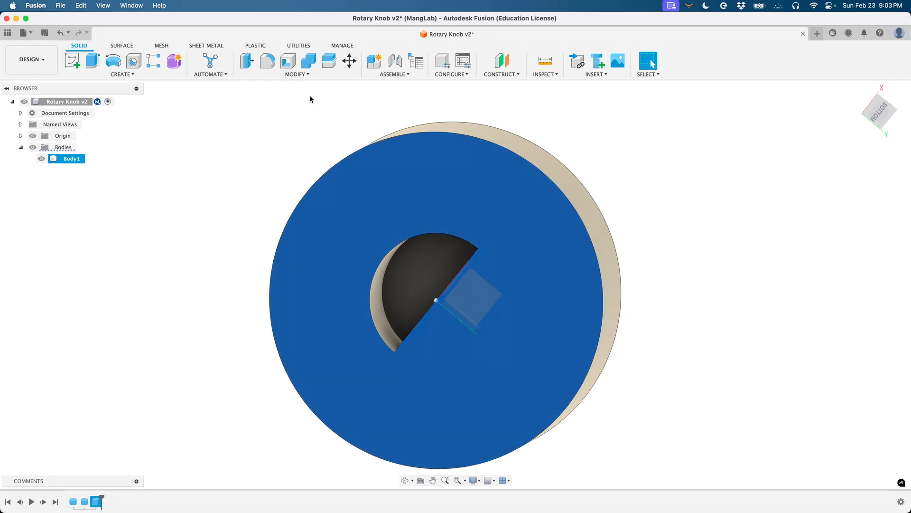
left_click(306, 75)
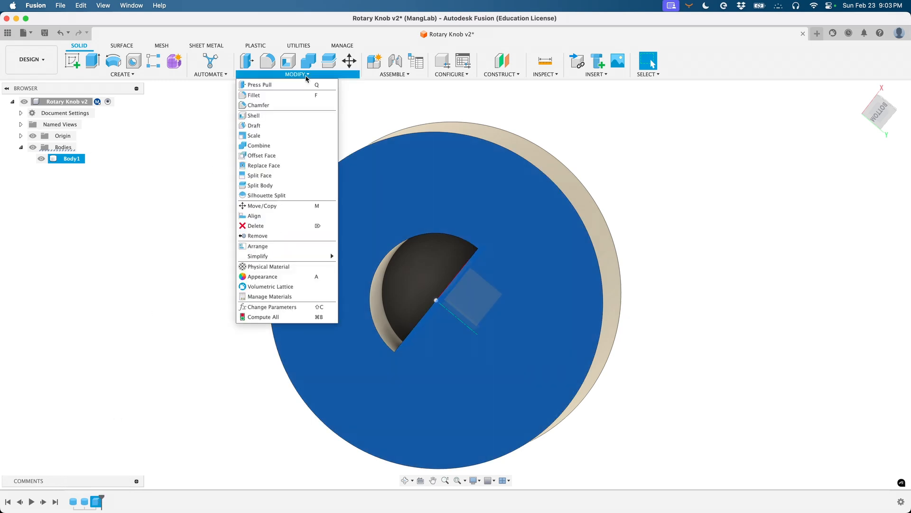
left_click(288, 206)
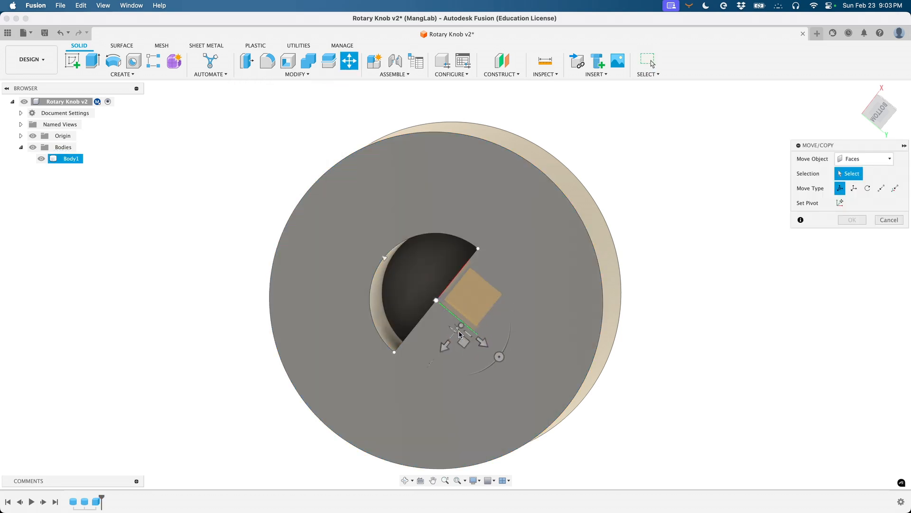
left_click(145, 481)
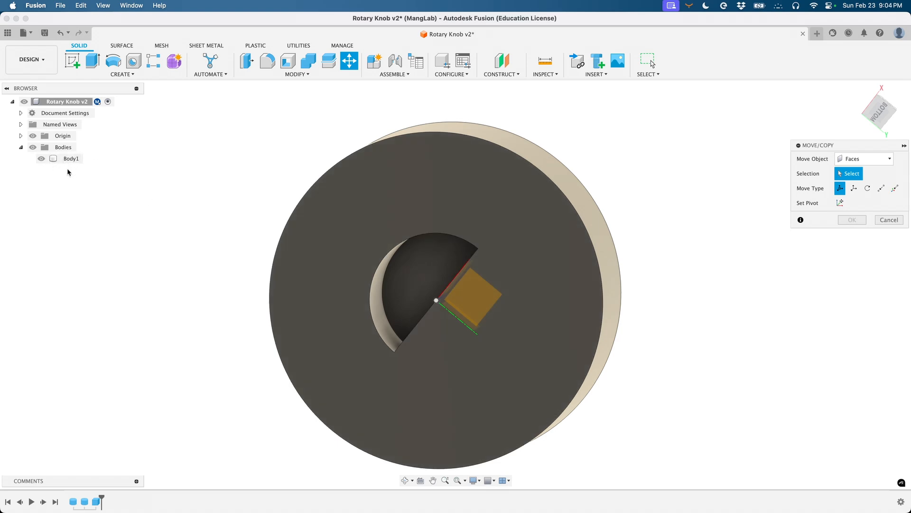
left_click(484, 336)
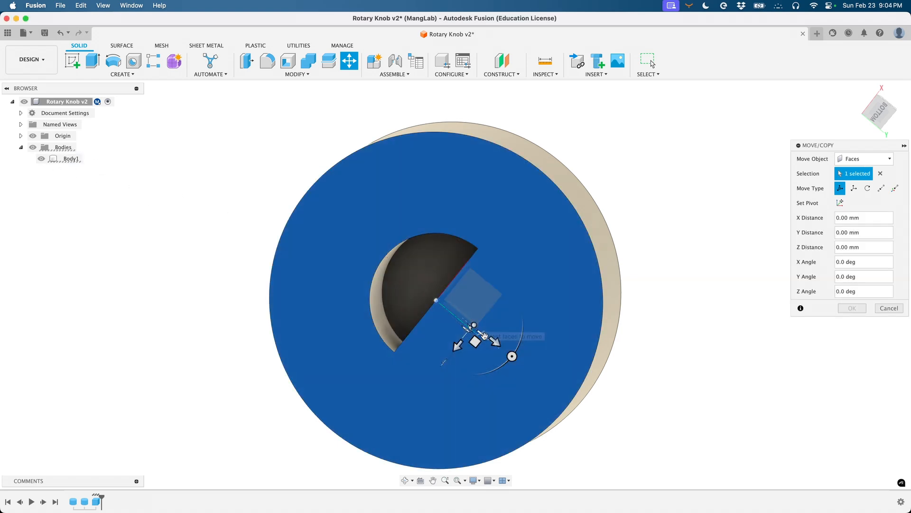
left_click_drag(484, 336, 470, 357)
left_click(889, 308)
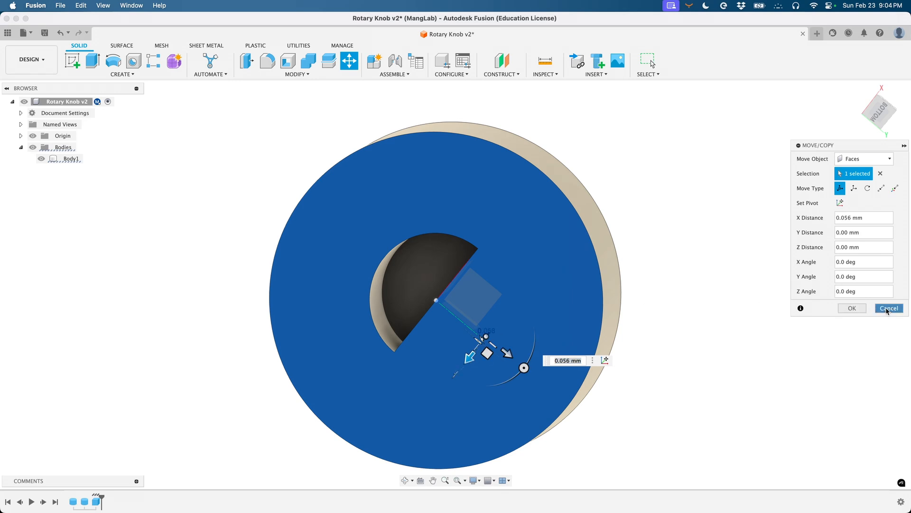
scroll(385, 348, "up", 5, "shift")
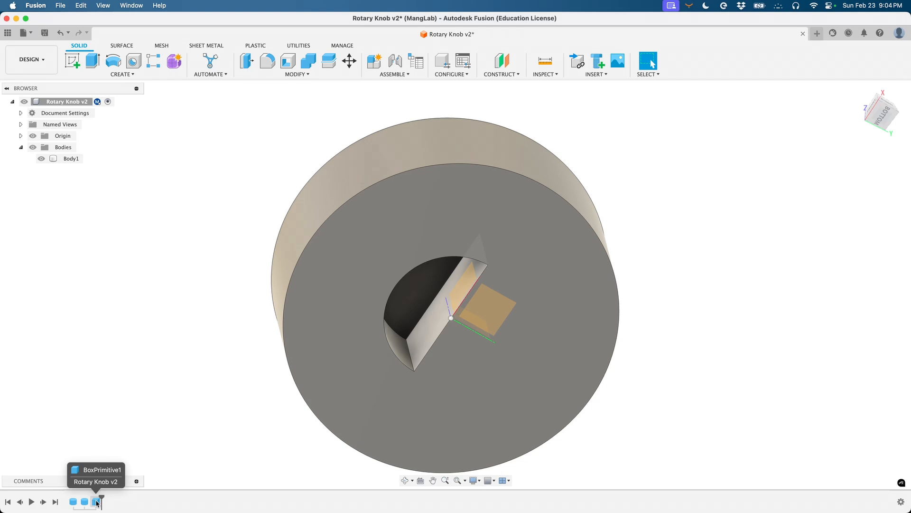
- Edit BoxPrimitive1 from the timeline so its operation is New Body
double_click(97, 503)
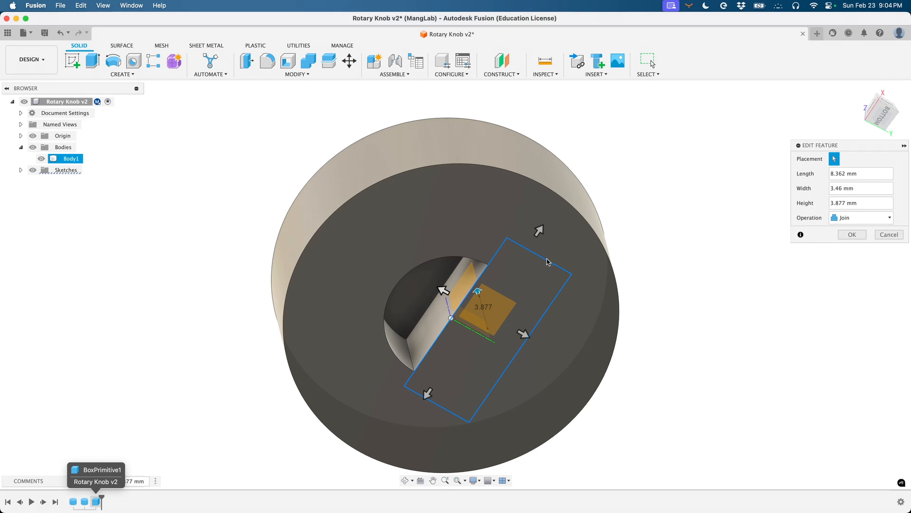
left_click(850, 217)
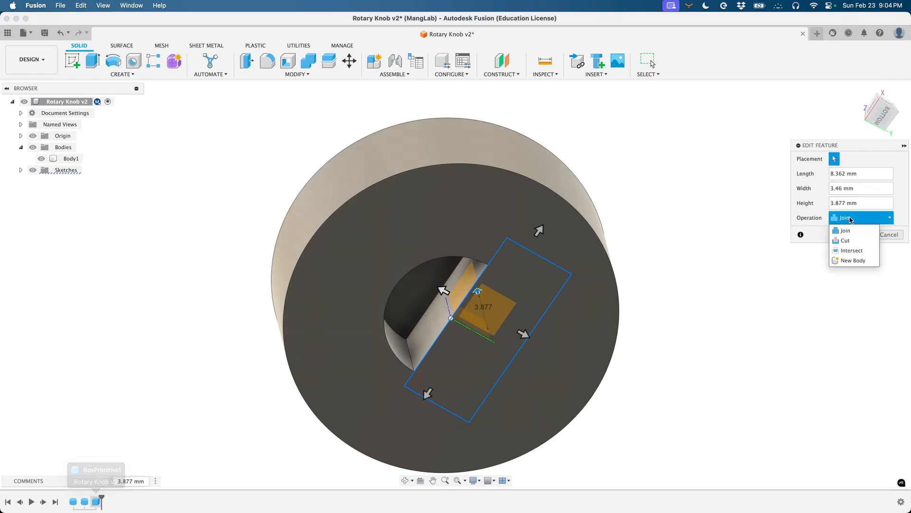
left_click(857, 260)
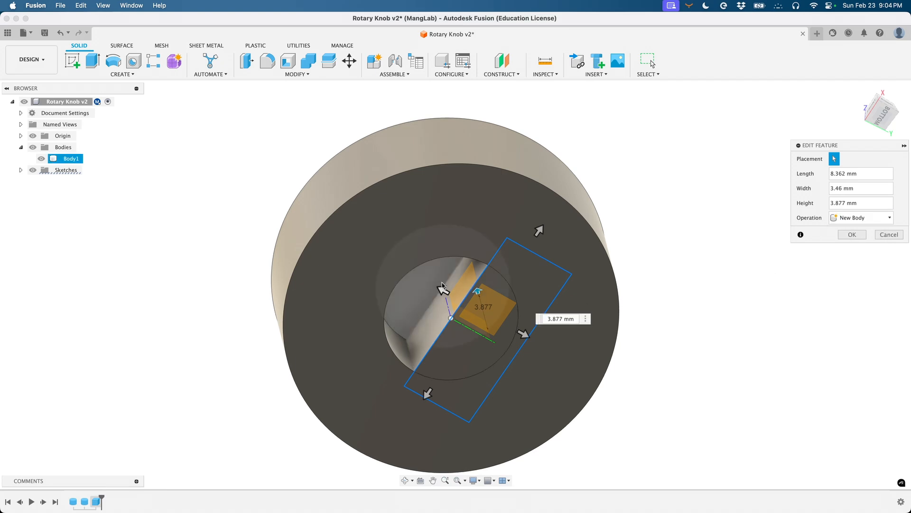
left_click(852, 234)
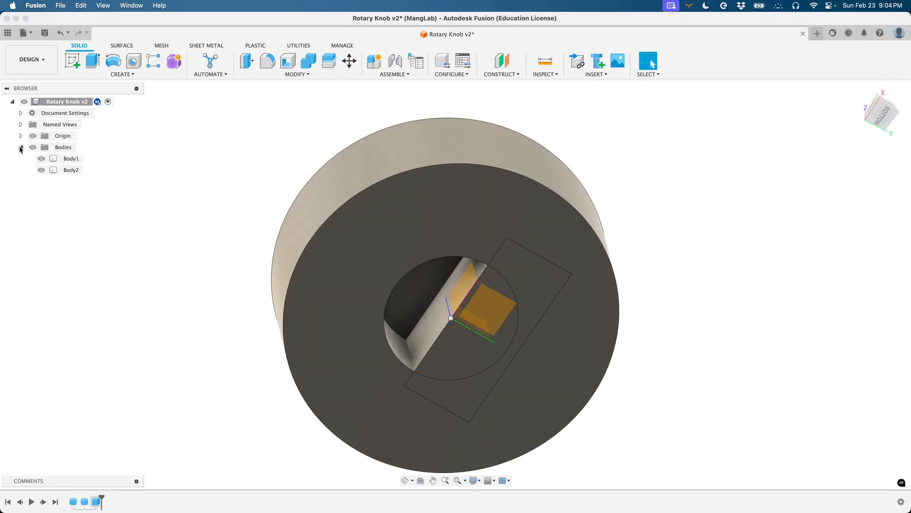
- Select Body1 and Body2 in the browser to identify the box body
left_click(69, 161)
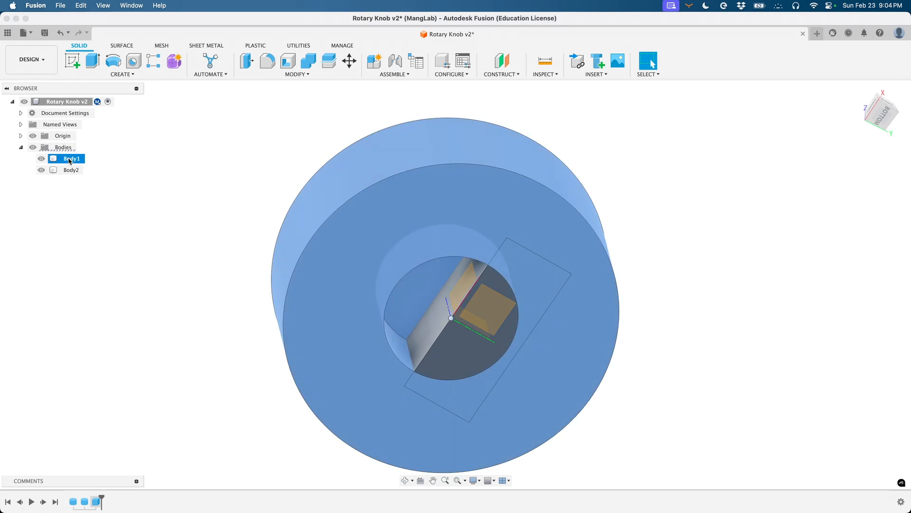
left_click(78, 169)
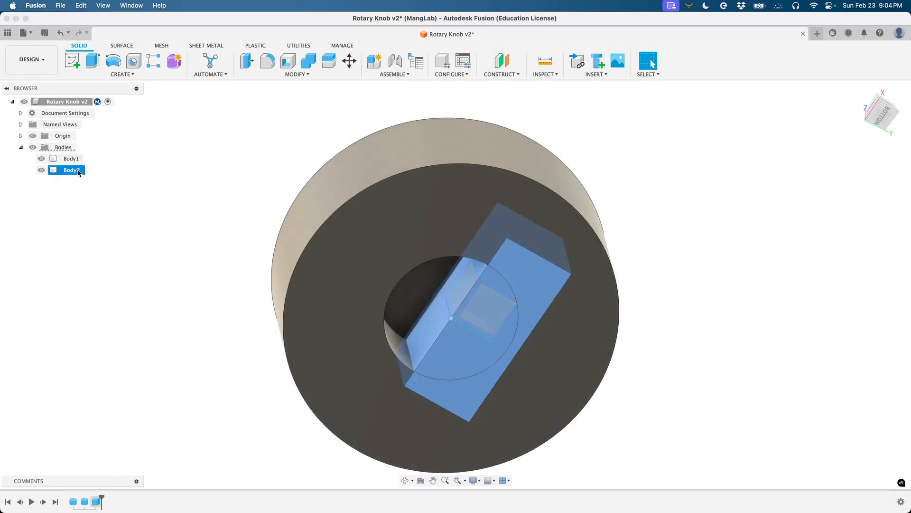
left_click(71, 159)
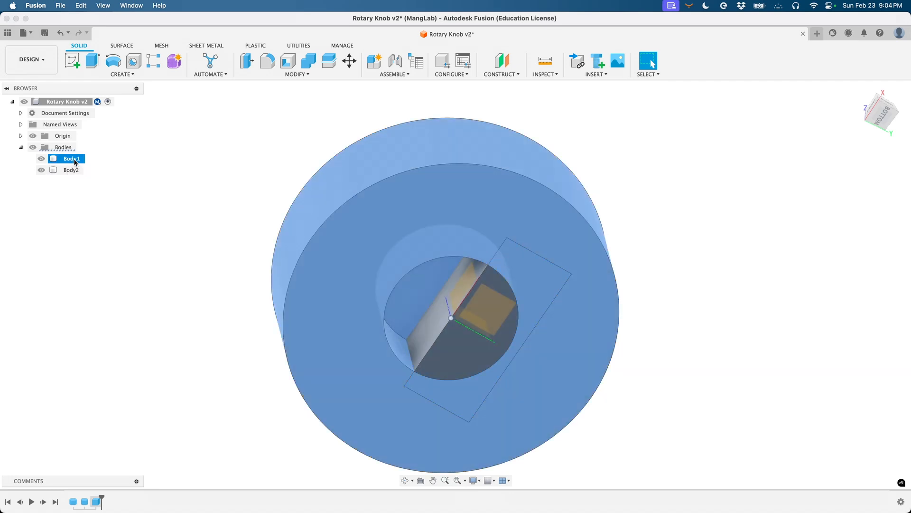
left_click(79, 170)
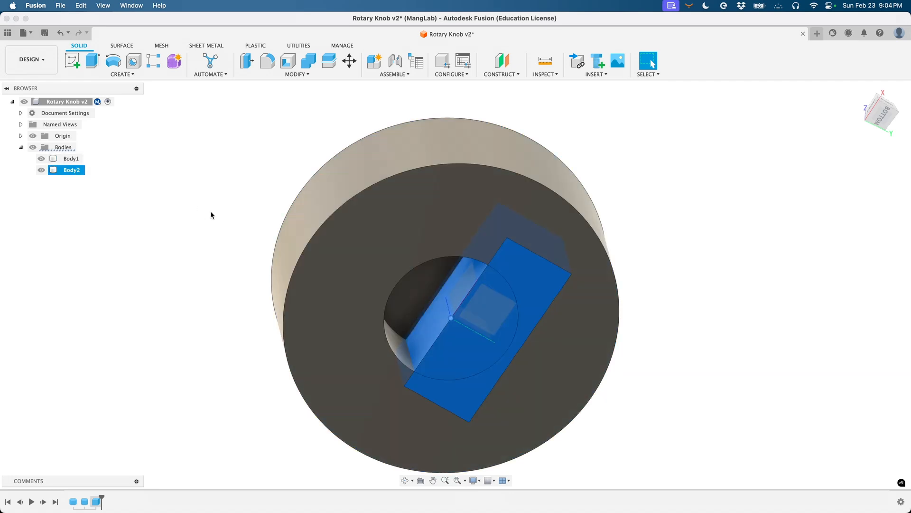
- Move Body2 1.5 mm along Y with Move/Copy
left_click(298, 74)
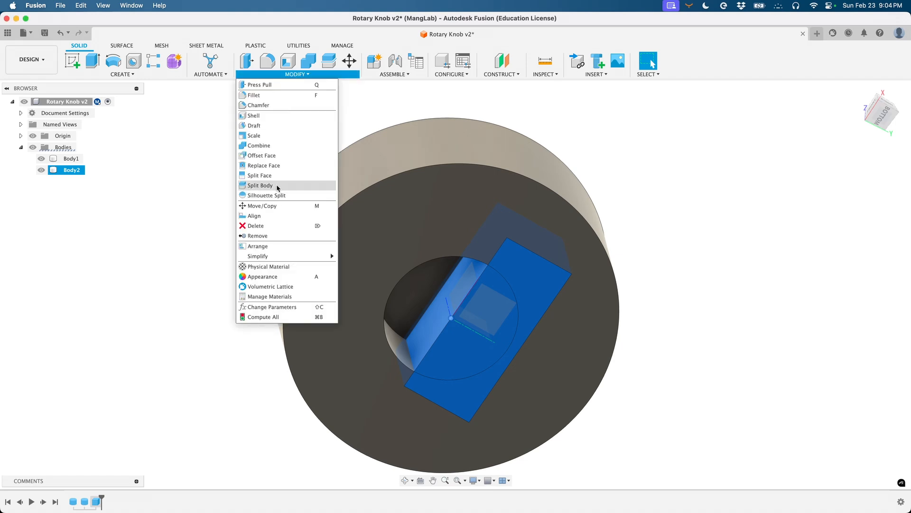
left_click(261, 205)
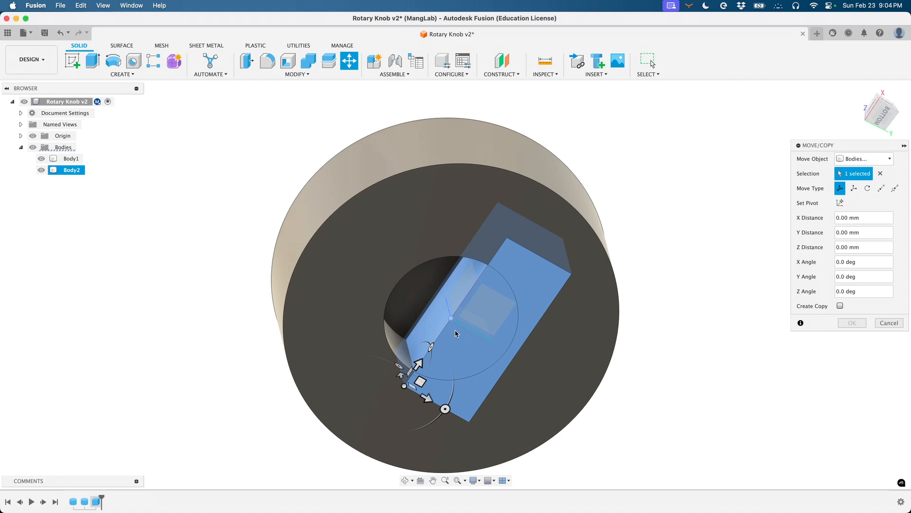
left_click(454, 330)
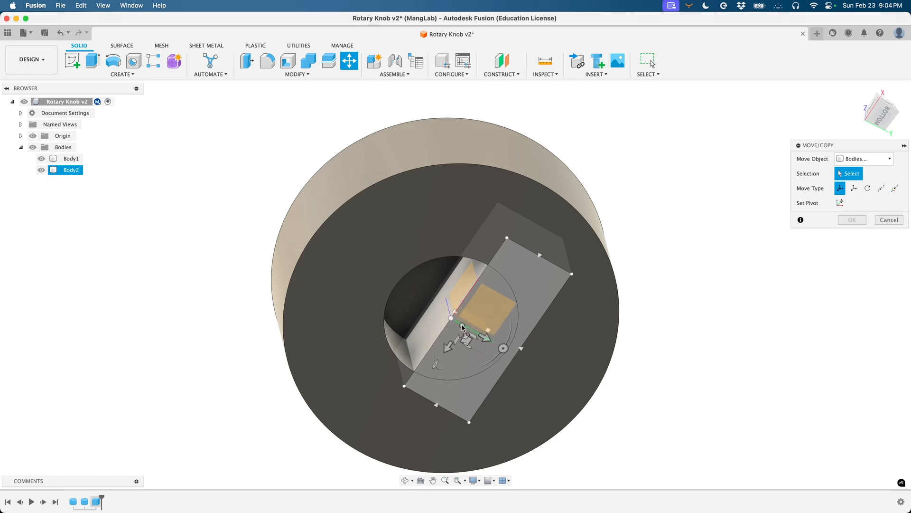
left_click(453, 322)
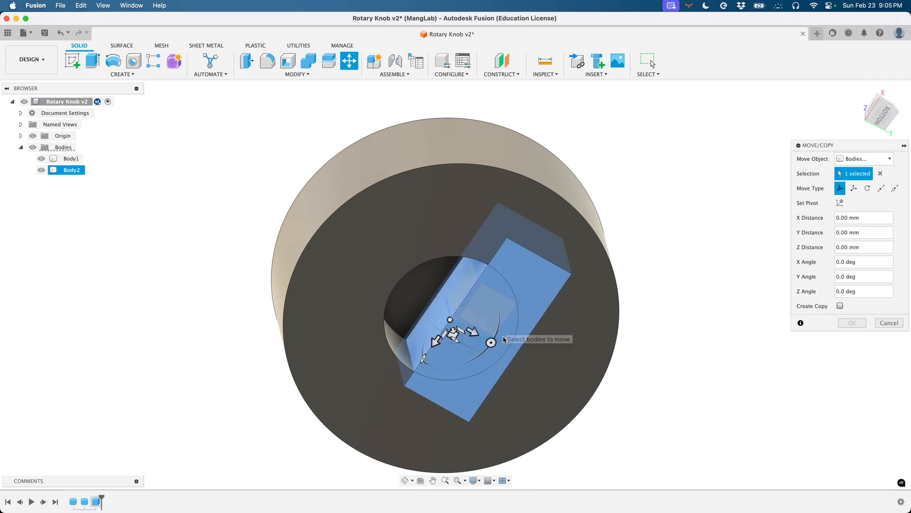
left_click_drag(475, 336, 498, 336)
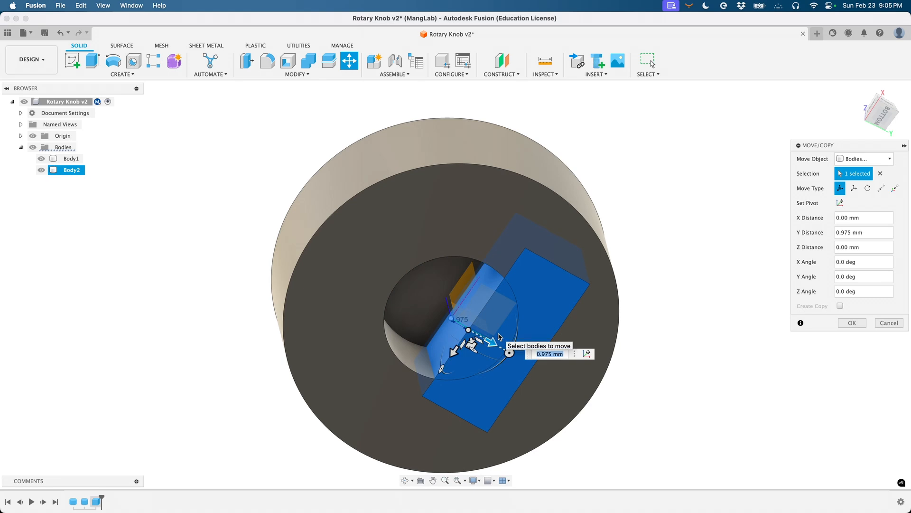
type("1.5mm")
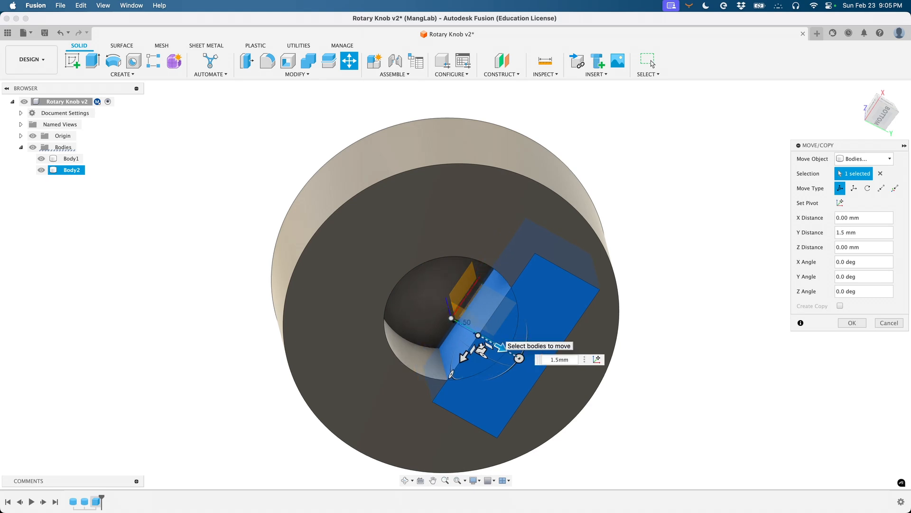
key("Return")
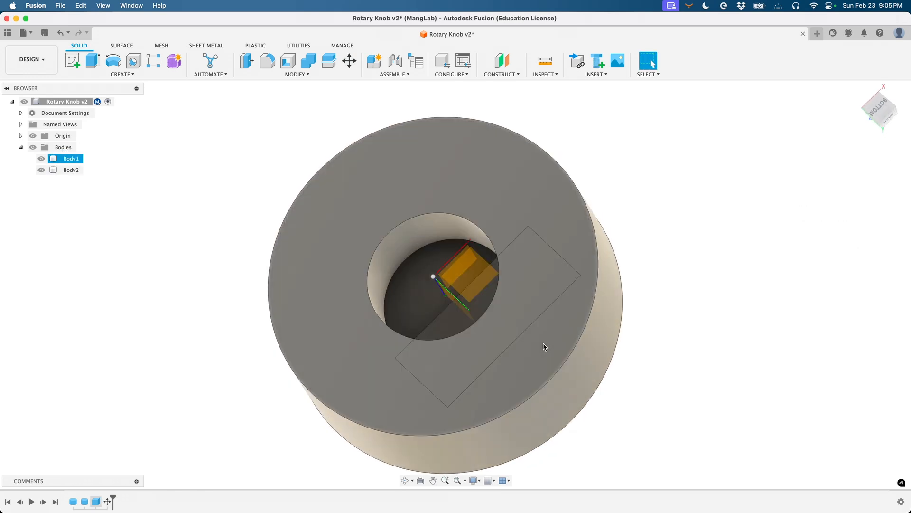
- Toggle the box body's visibility off and back on
scroll(545, 347, "up", 10, "shift")
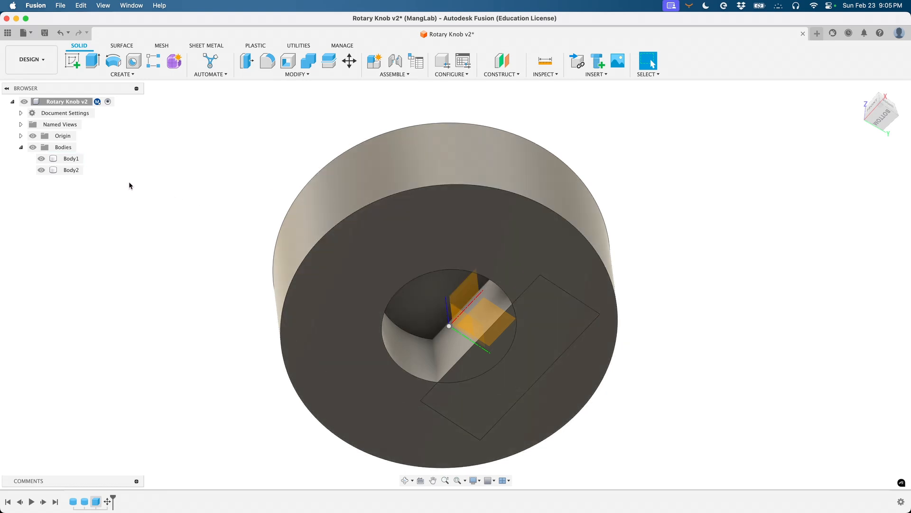
left_click(43, 170)
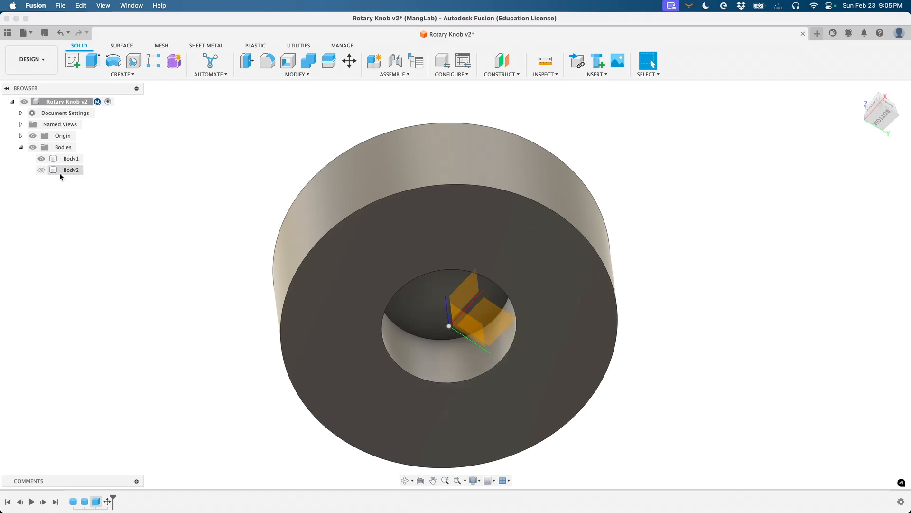
left_click(42, 170)
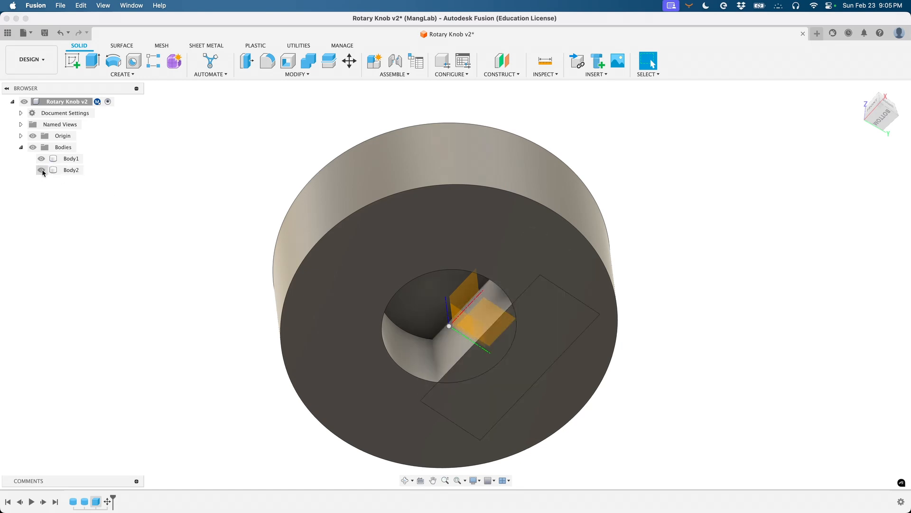
left_click(41, 170)
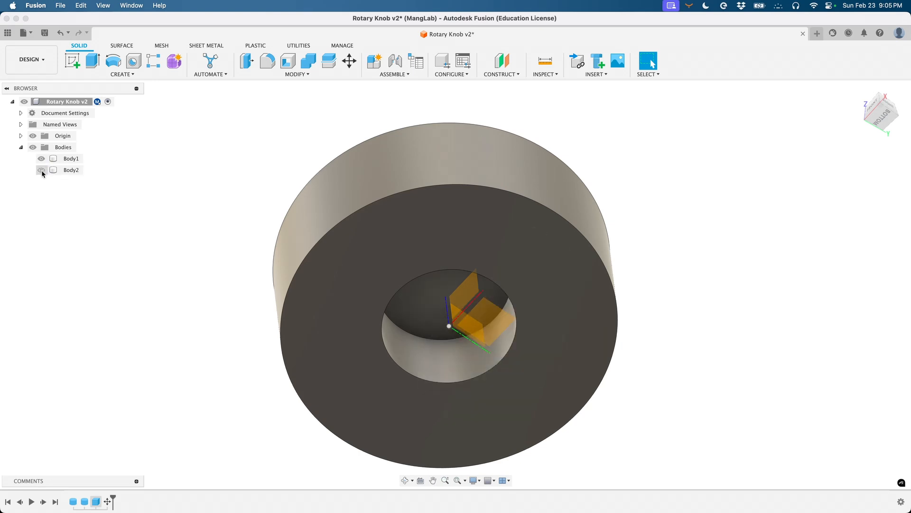
left_click(42, 170)
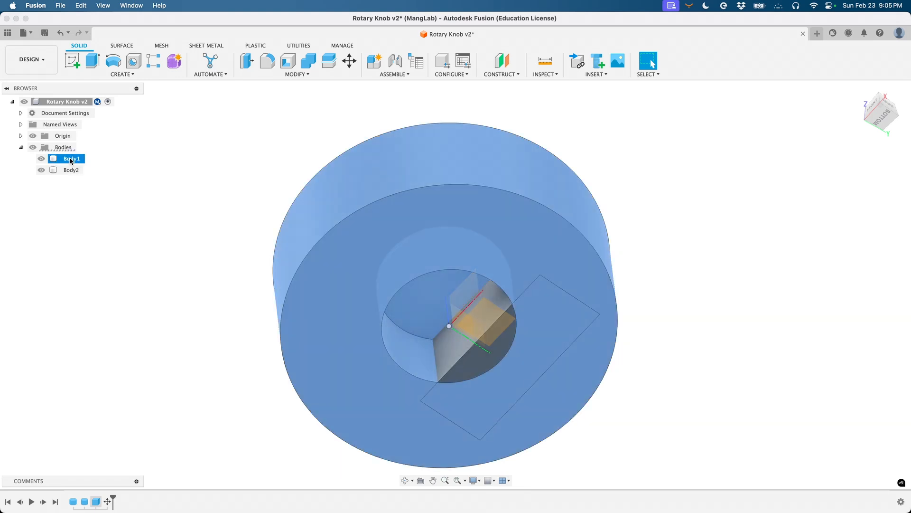
- Rename Body1 to 'Knob' and Body2 to 'Tab'
left_click(71, 159)
right_click(67, 158)
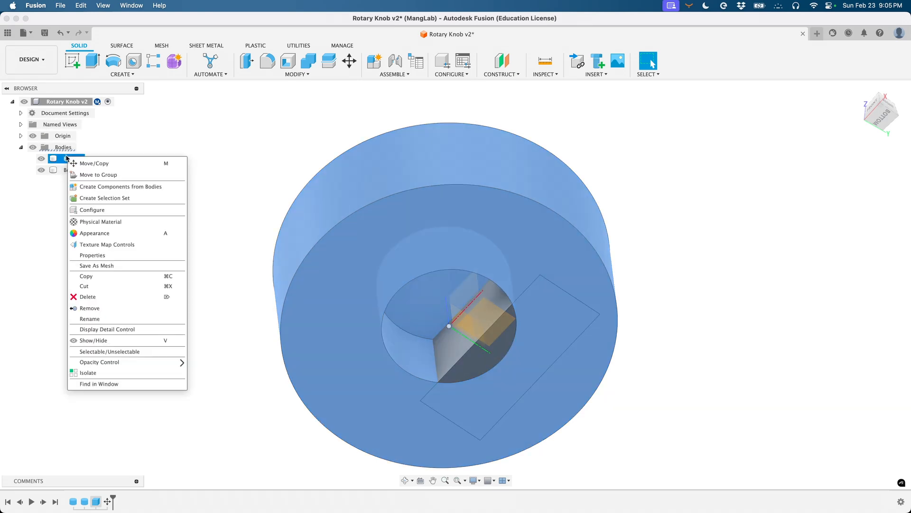
left_click(106, 317)
type("Knob")
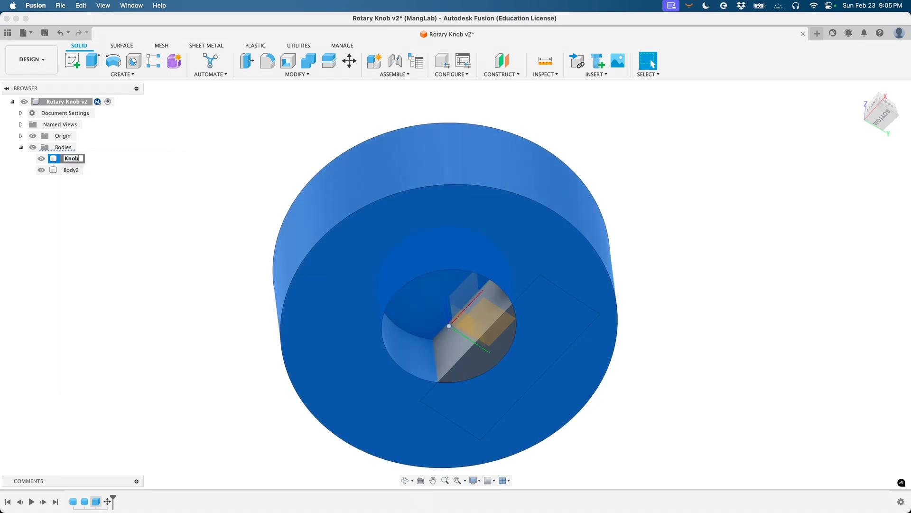
key("Return")
right_click(73, 170)
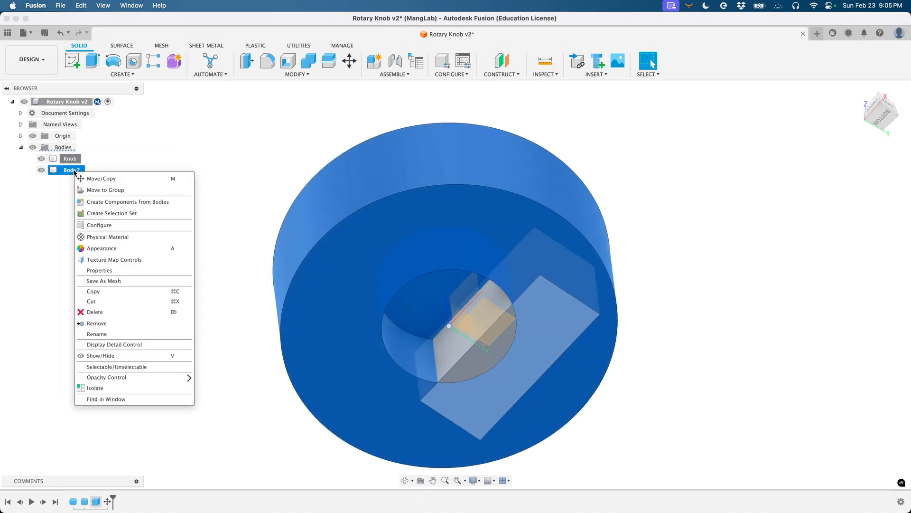
left_click(110, 331)
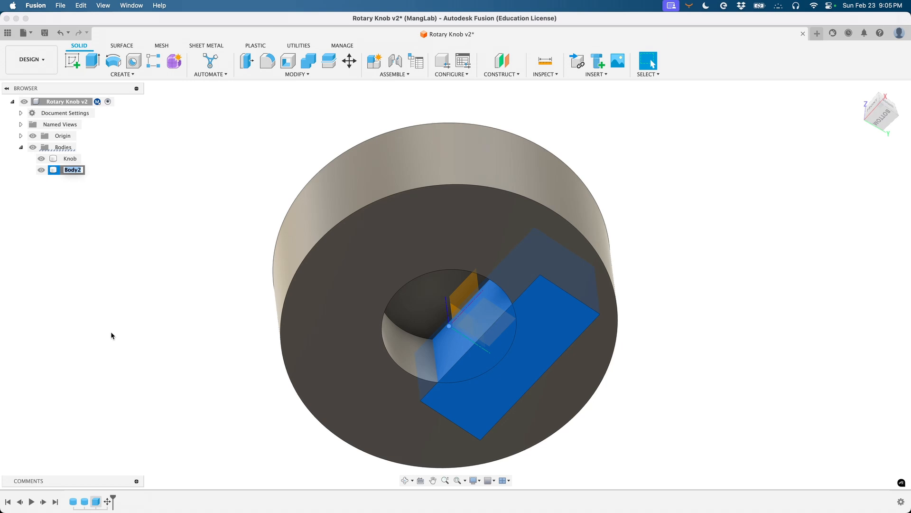
type("Tab")
key("Return")
left_click(163, 346)
- Toggle Knob and Tab visibility, leaving both shown, then deselect
left_click(42, 158)
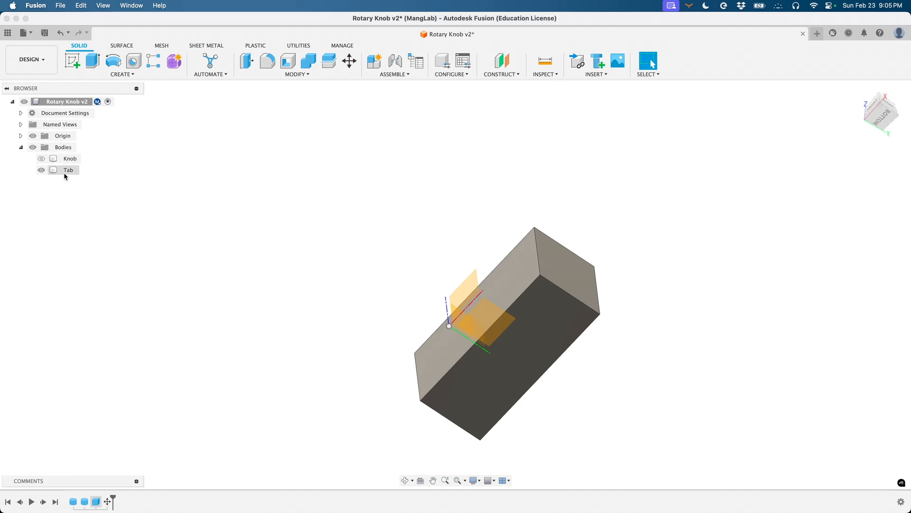
left_click(41, 159)
left_click(42, 170)
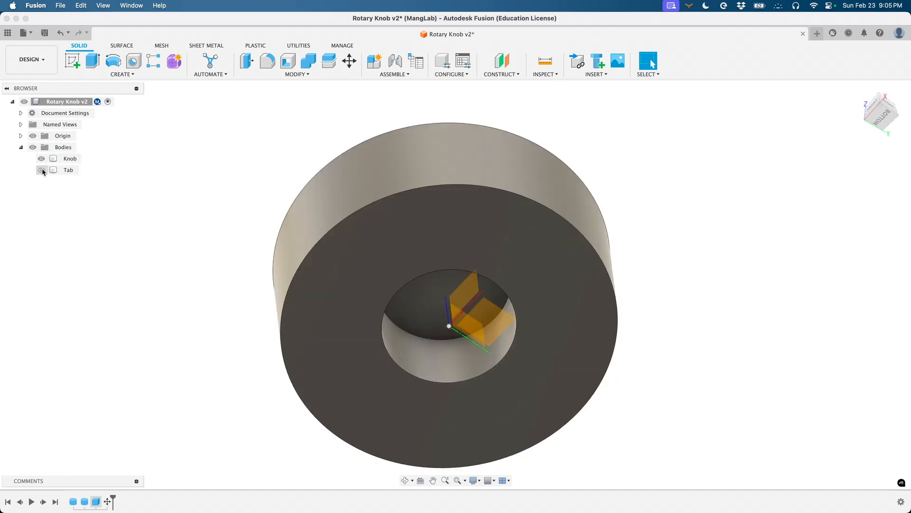
left_click(41, 170)
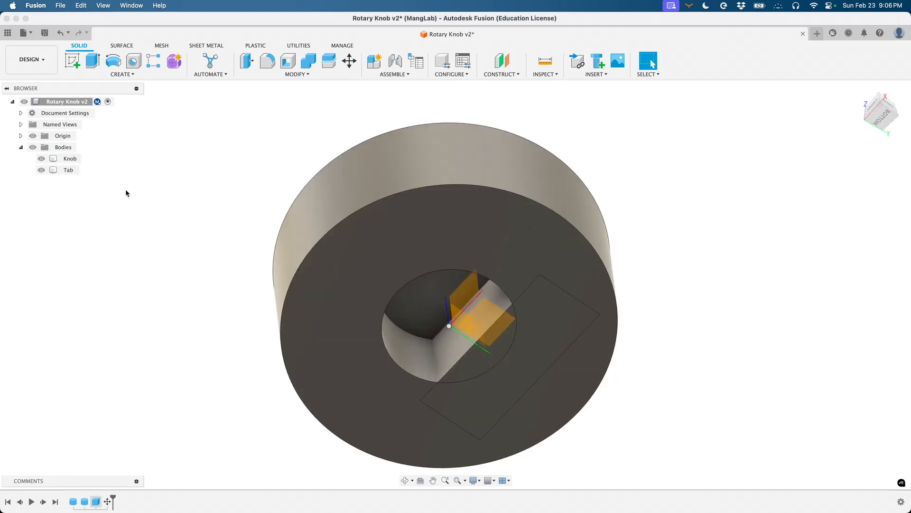
left_click(303, 261)
left_click(128, 179)
- Hide the Origin folder's planes and axes and bring up the MODIFY command list
left_click(33, 136)
left_click(33, 137)
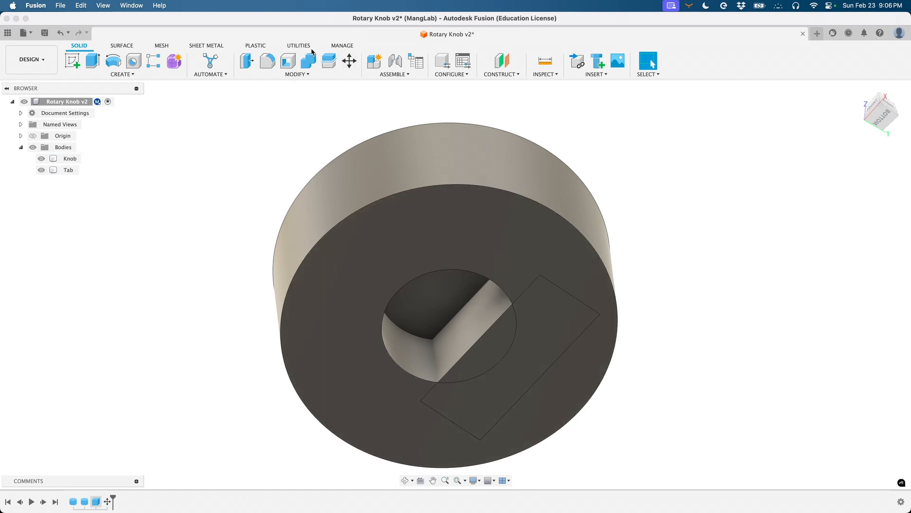
left_click(308, 74)
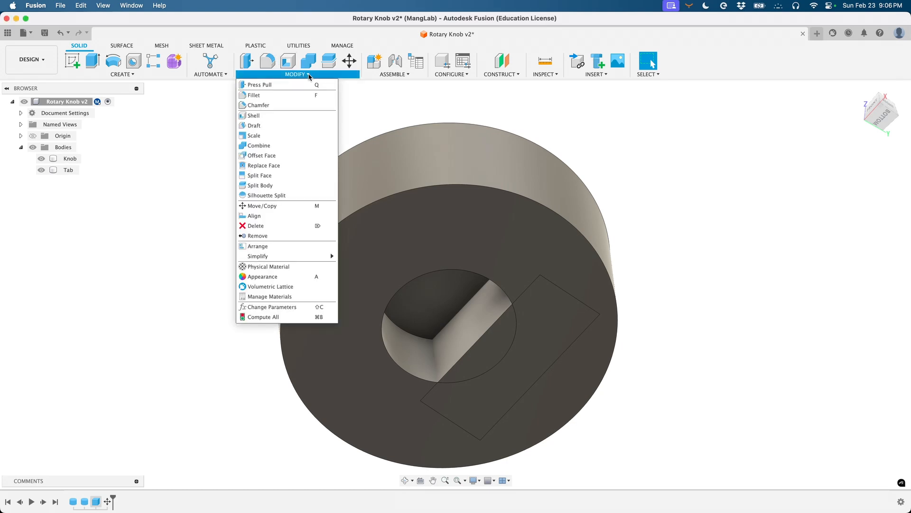
- Combine with Knob as target and Tab as tool body using the Join operation
left_click(269, 146)
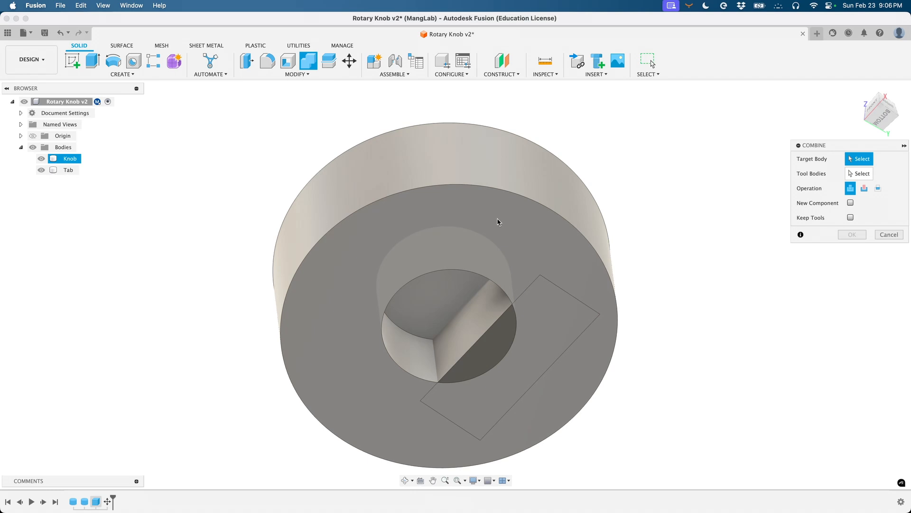
left_click(554, 222)
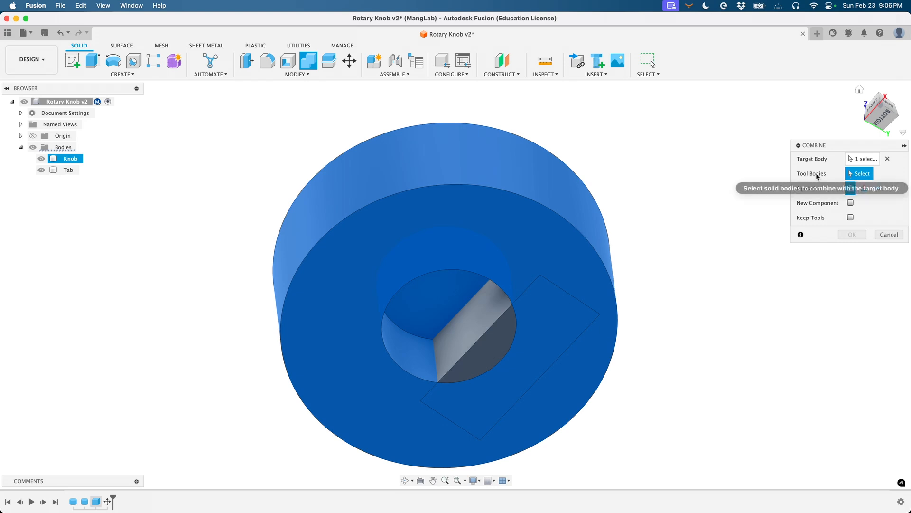
left_click(496, 323)
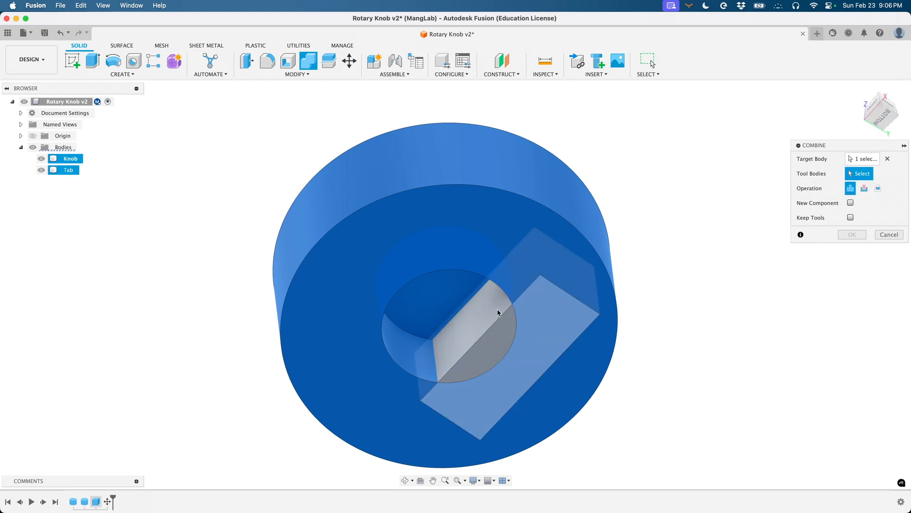
left_click(501, 345)
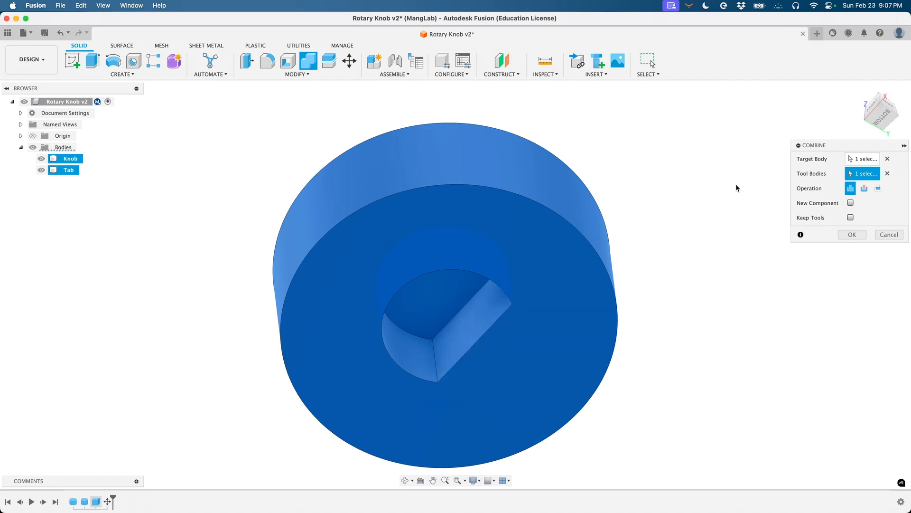
left_click(878, 189)
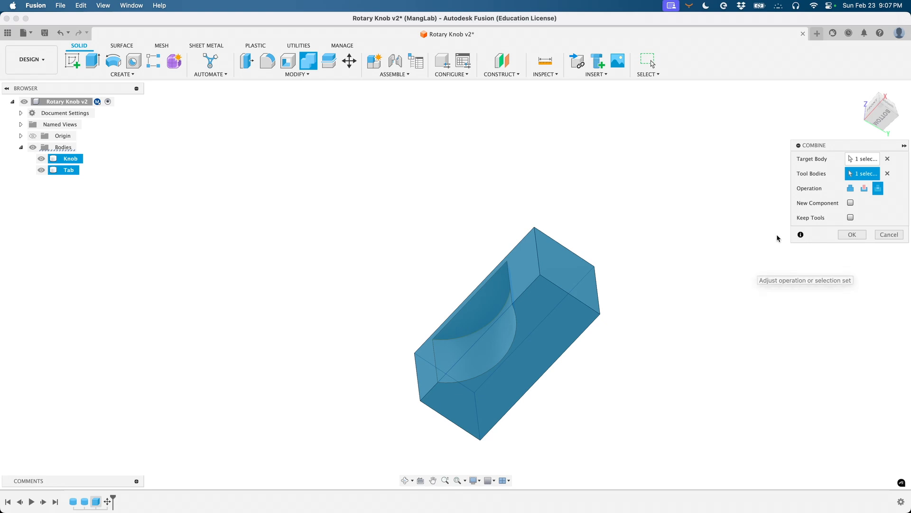
left_click(851, 188)
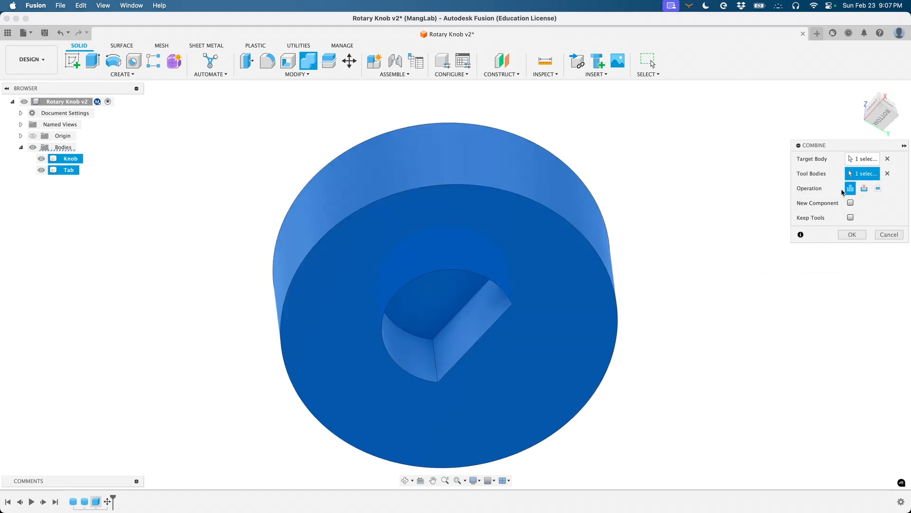
left_click(853, 236)
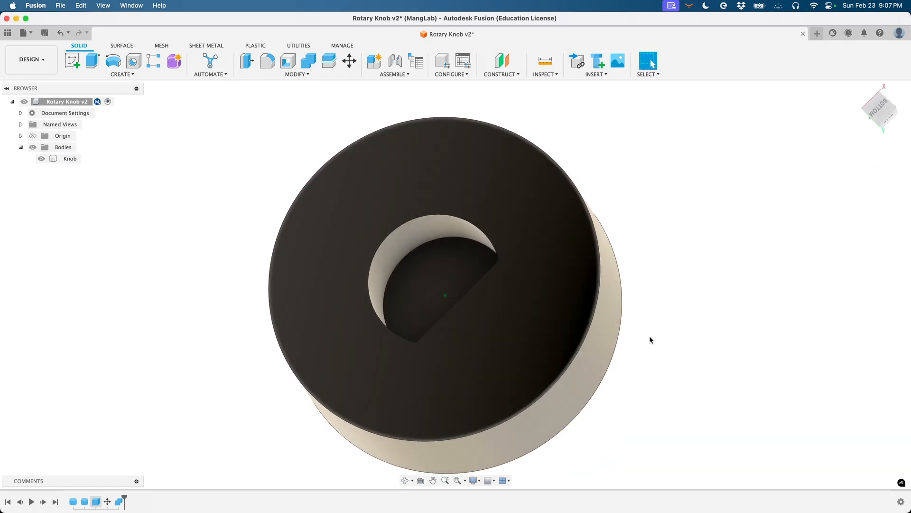
scroll(650, 337, "up", 10, "shift")
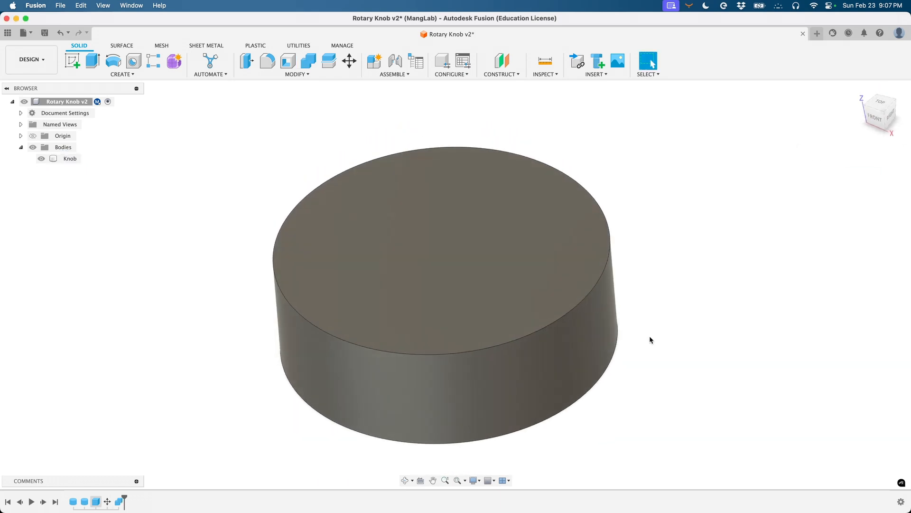
scroll(650, 337, "down", 10, "shift")
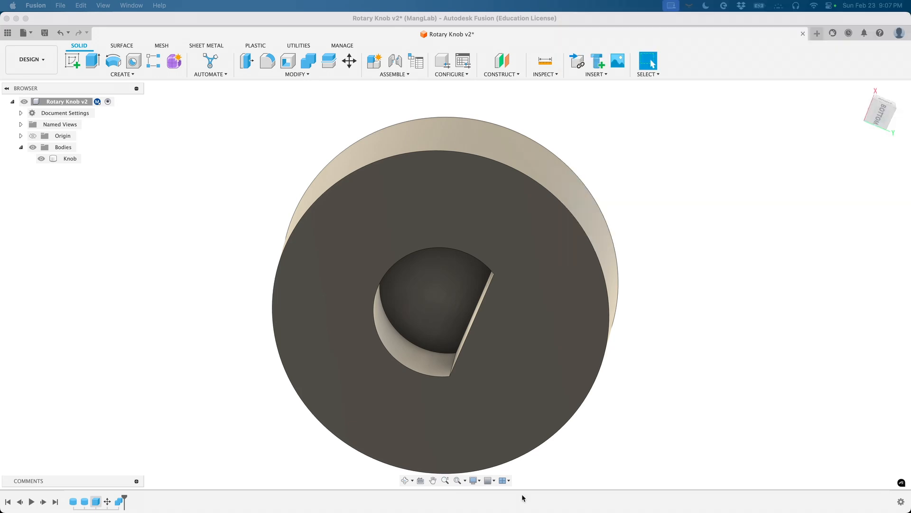
mouse_move(879, 112)
left_mouse_down()
mouse_move(891, 141)
mouse_move(879, 180)
mouse_move(830, 212)
left_mouse_up()
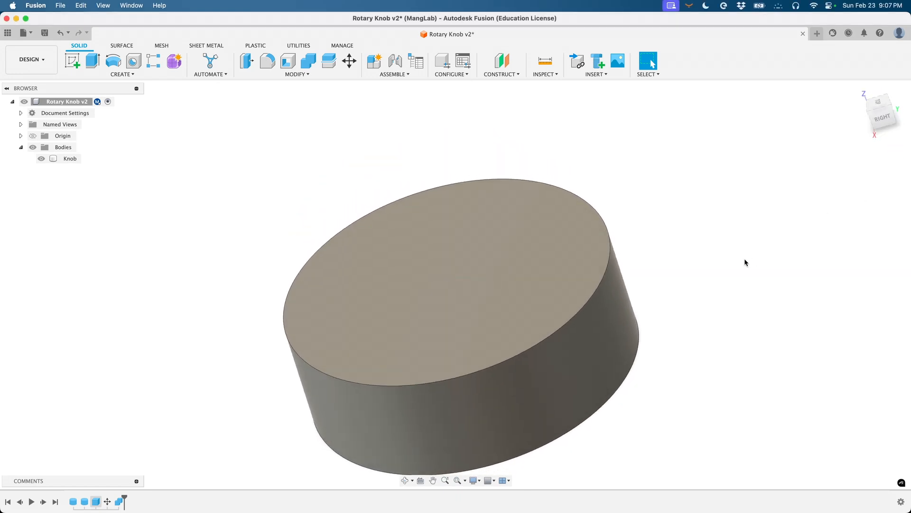
- Save a new version of the design with the description 'For printing'
key("super+s")
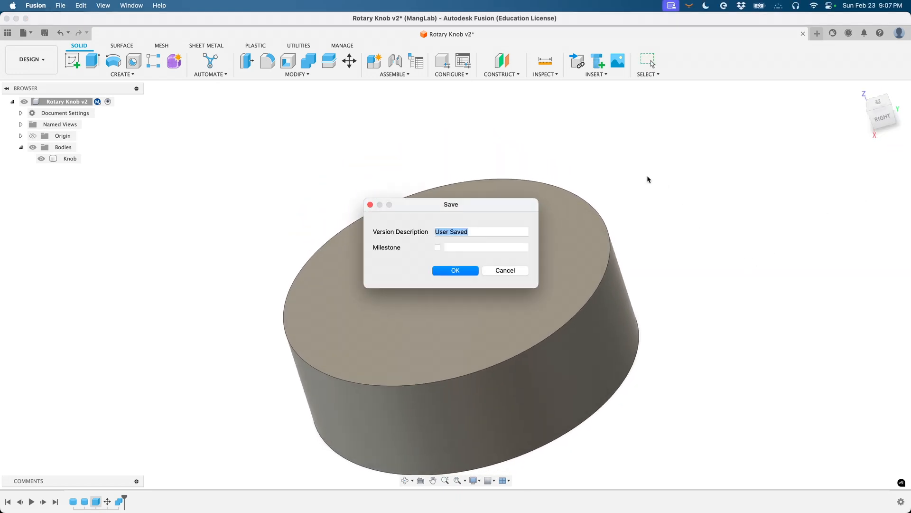
type("For printing")
key("Return")
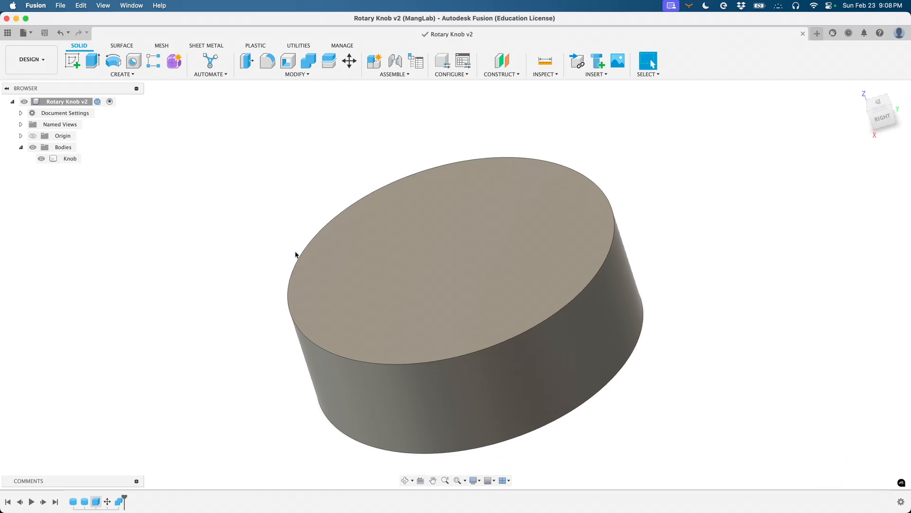
- Select and deselect the Knob body, then zoom out to check the saved model
left_click(386, 262)
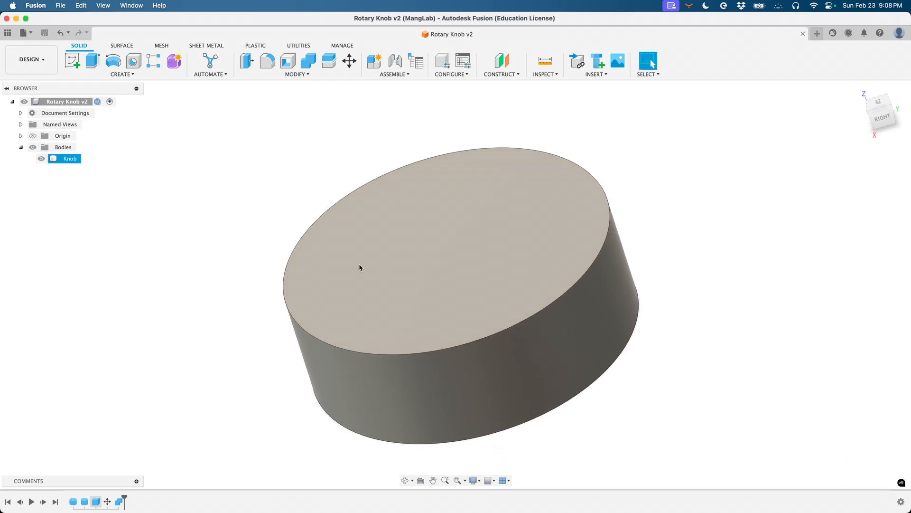
left_click(274, 170)
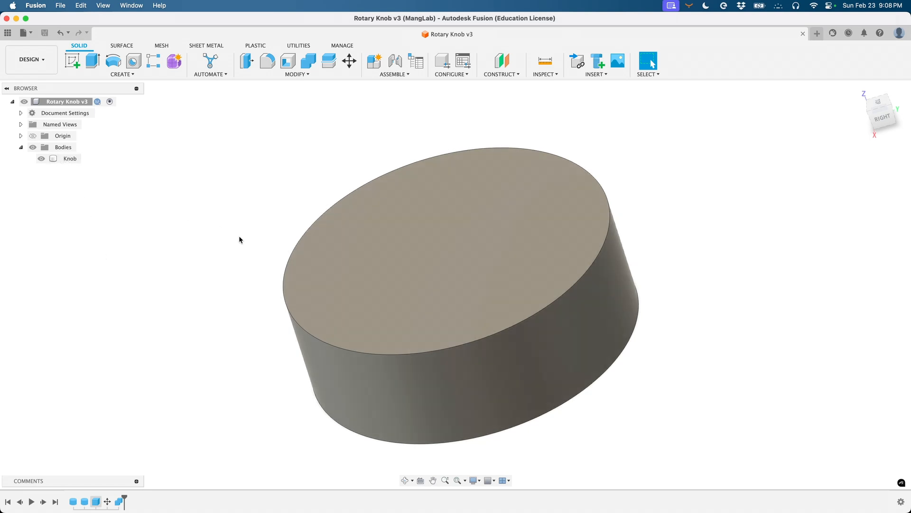
scroll(252, 300, "down", 10, "shift")
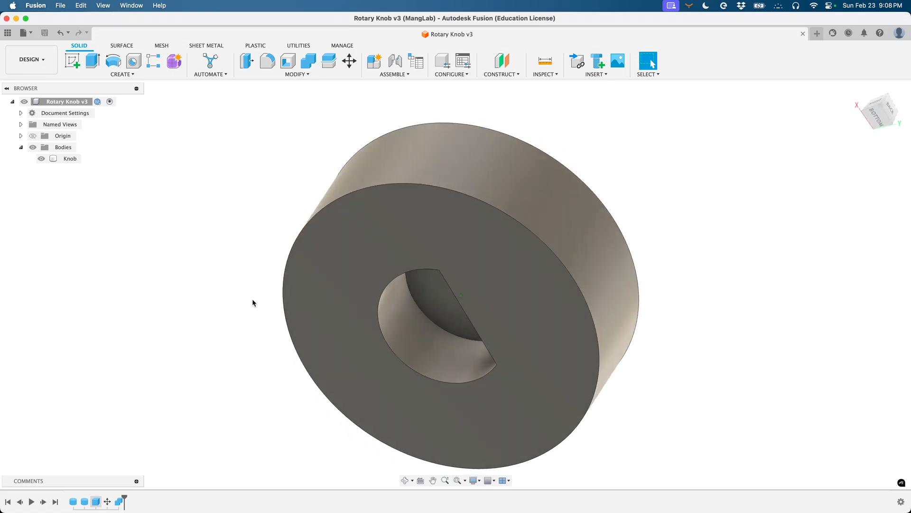
scroll(252, 302, "down", 10, "shift")
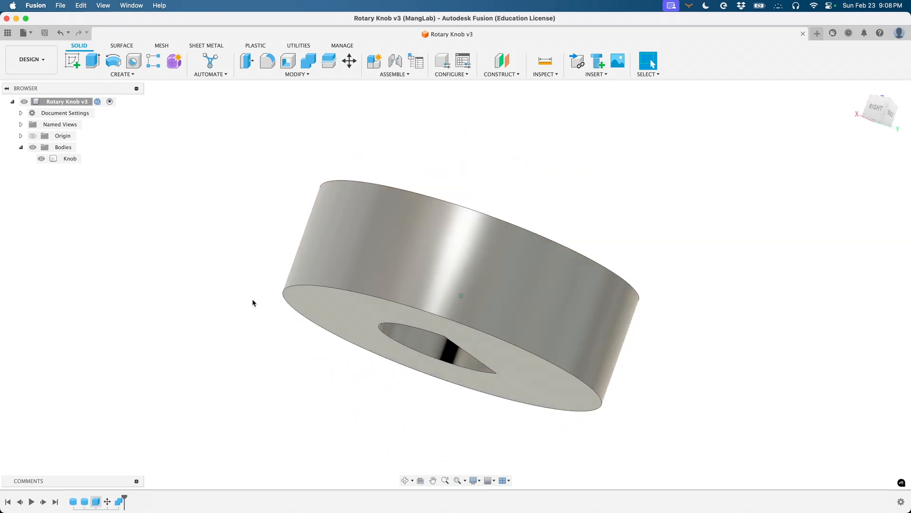
scroll(252, 303, "down", 5, "shift")
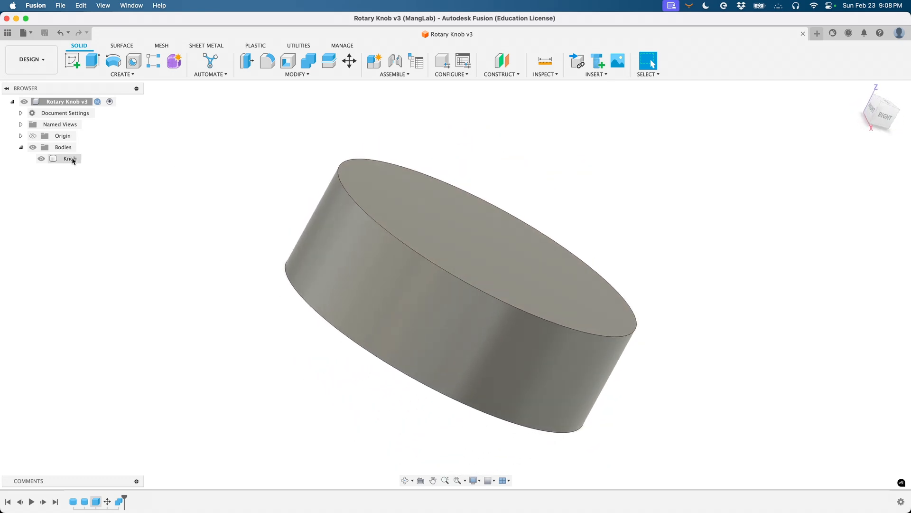
- Open Save As Mesh for the Knob body, keeping Export preparation and STL (Binary) format
right_click(72, 160)
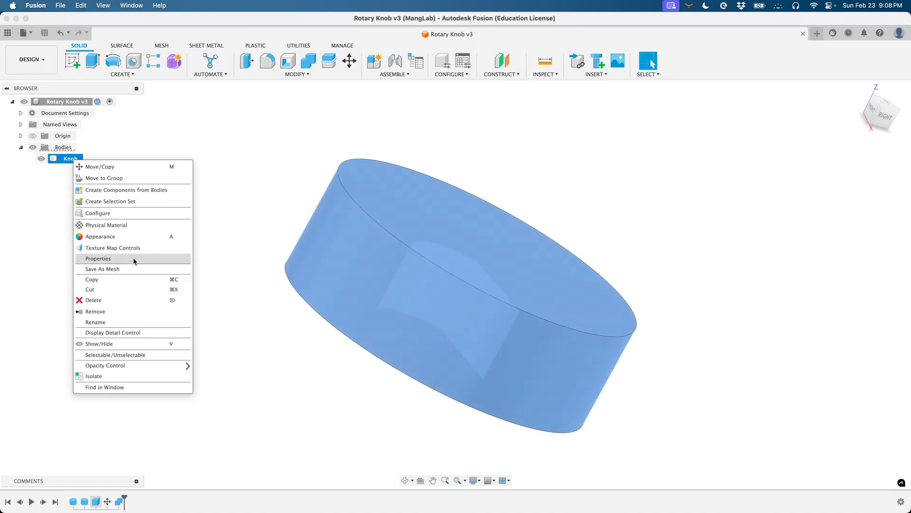
left_click(109, 269)
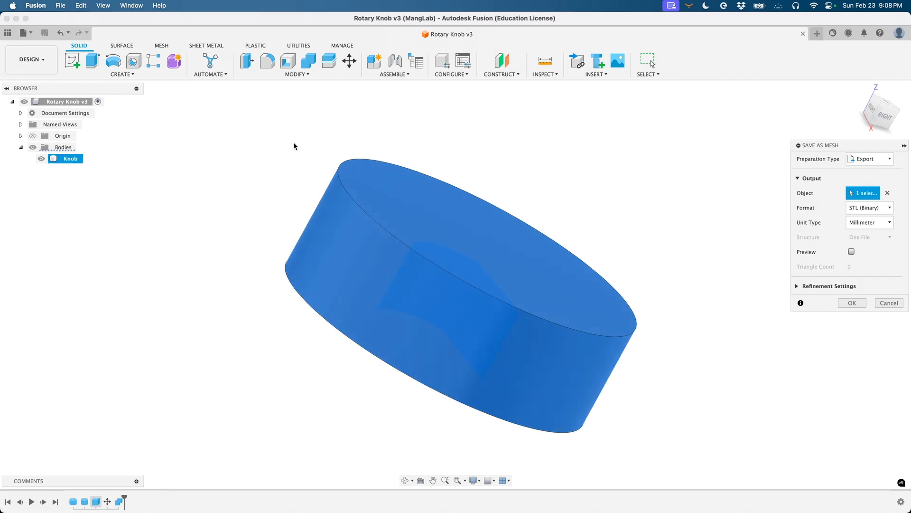
left_click(890, 161)
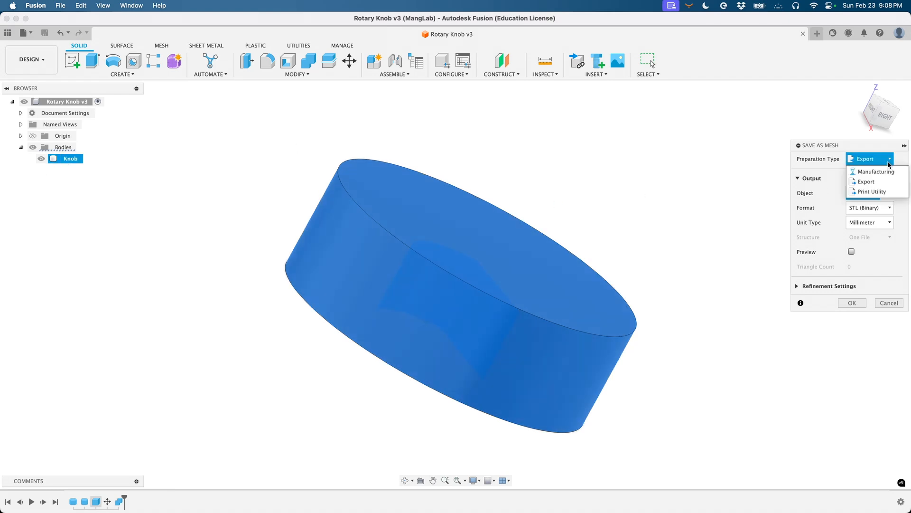
left_click(871, 183)
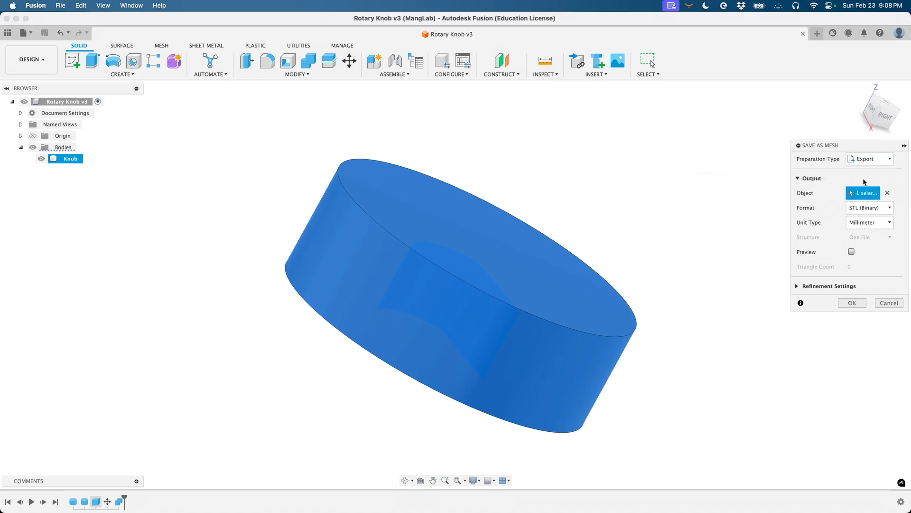
left_click(876, 209)
left_click(876, 210)
scroll(640, 349, "down", 5, "shift")
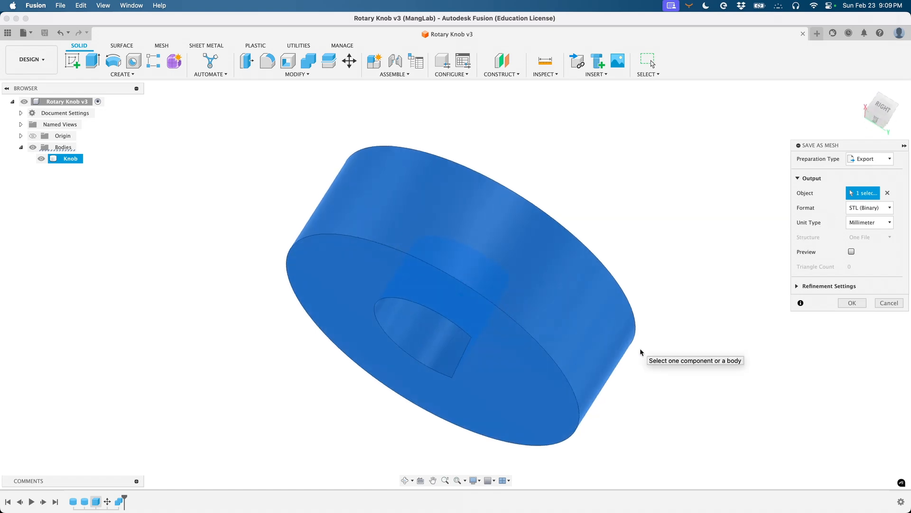
scroll(640, 348, "down", 10, "shift")
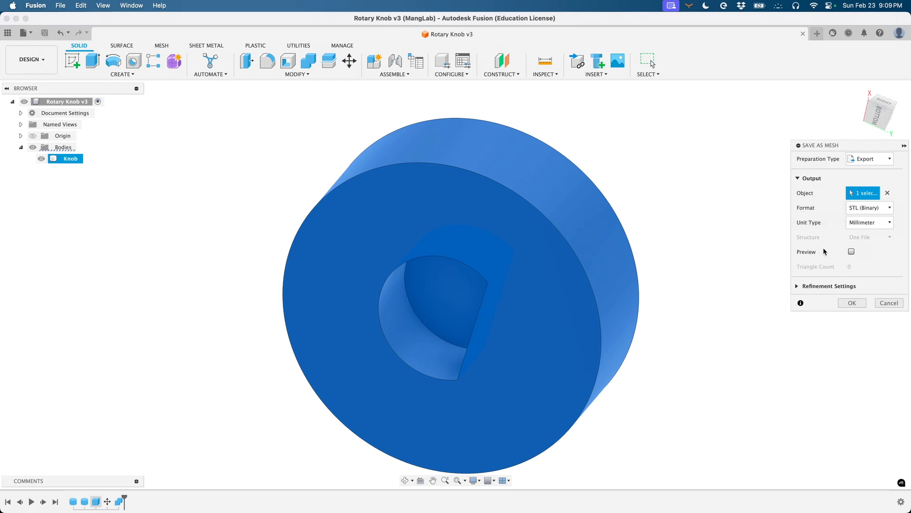
- Check the Knob's 1052-triangle mesh preview, switch it off, and confirm the STL export settings
left_click(852, 251)
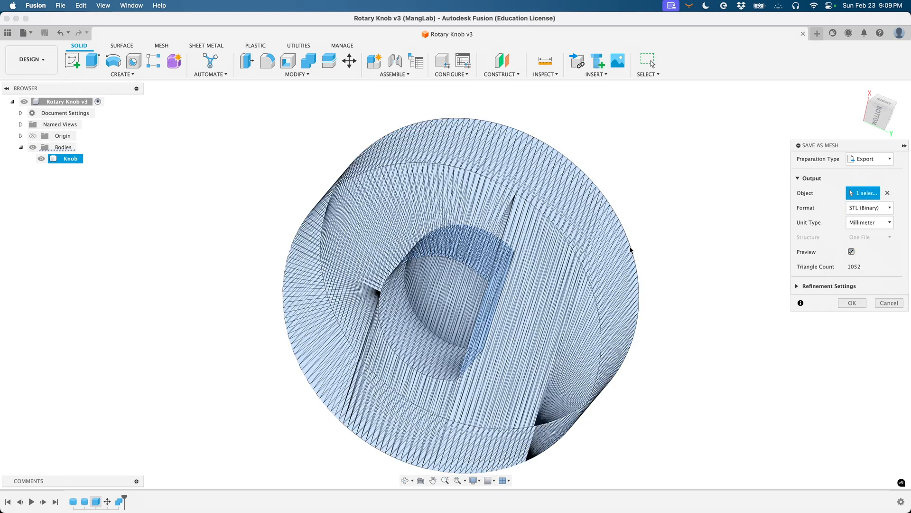
scroll(673, 244, "left", 10, "shift")
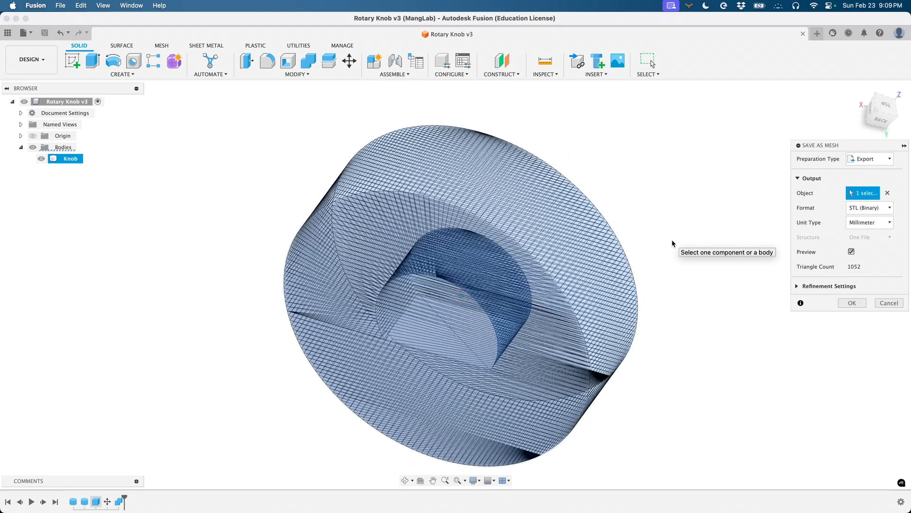
scroll(672, 243, "left", 10, "shift")
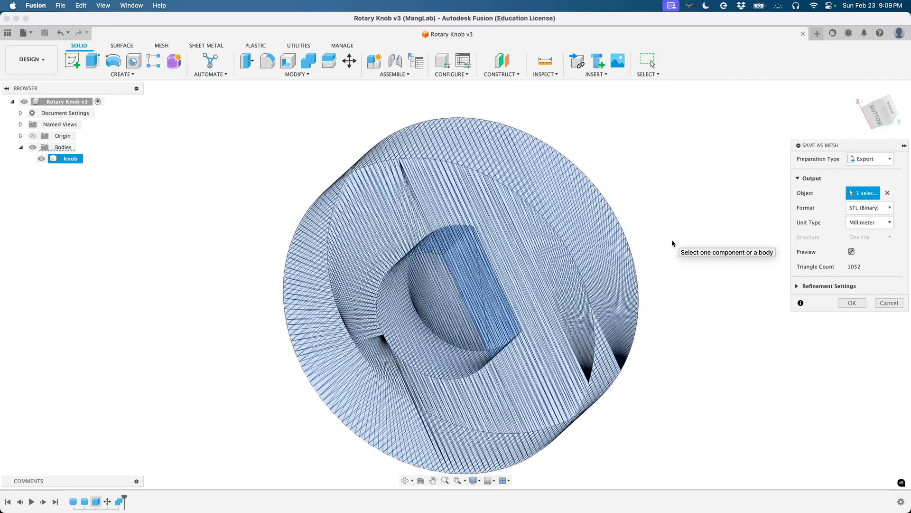
scroll(672, 243, "left", 5, "shift")
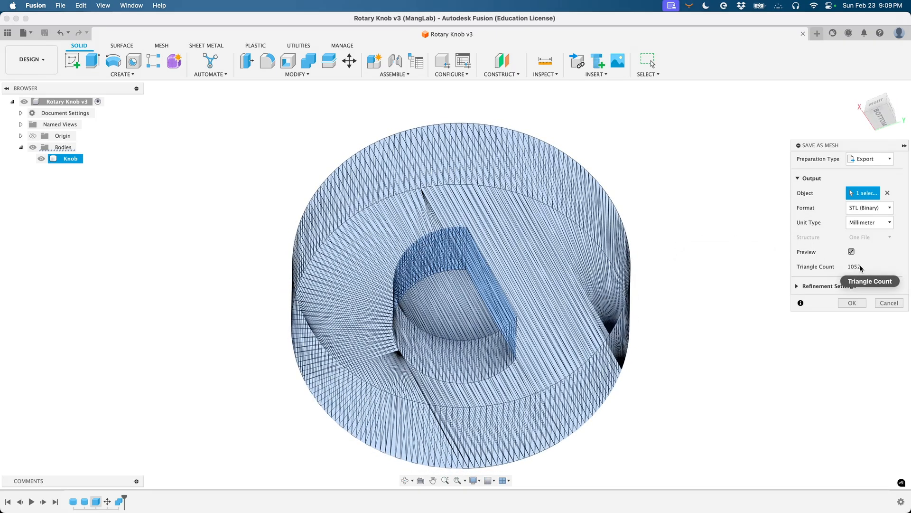
left_click(852, 252)
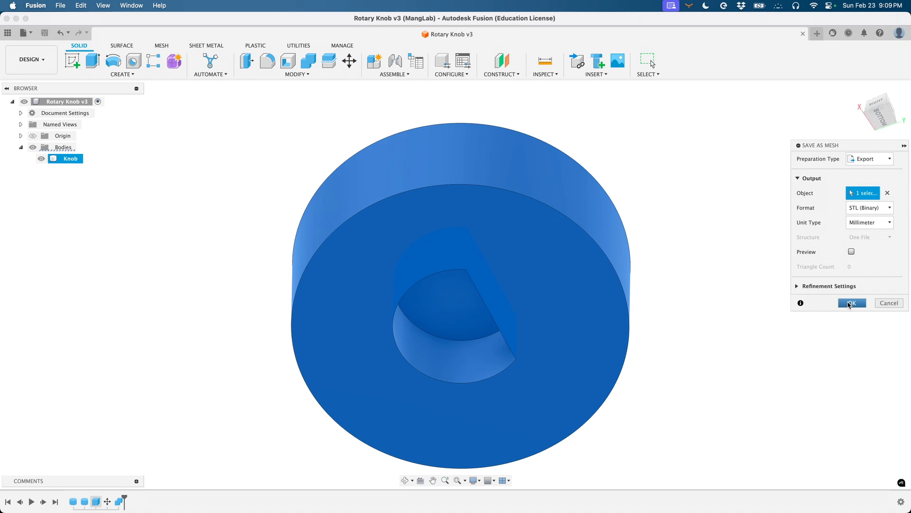
left_click(851, 303)
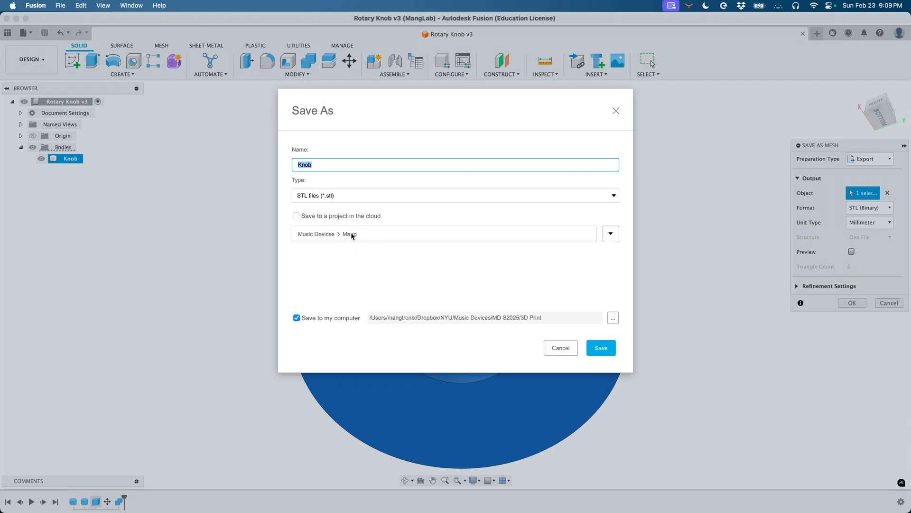
- Save the STL as 'Simple Rotary Knob 6mm shaft' with cloud project saving left on
left_click(296, 216)
left_click(295, 214)
left_click(342, 168)
key("BackSpace")
key("BackSpace")
key("BackSpace")
key("BackSpace")
type("Simple Rotary Knob 6mm shaftft")
left_click(601, 347)
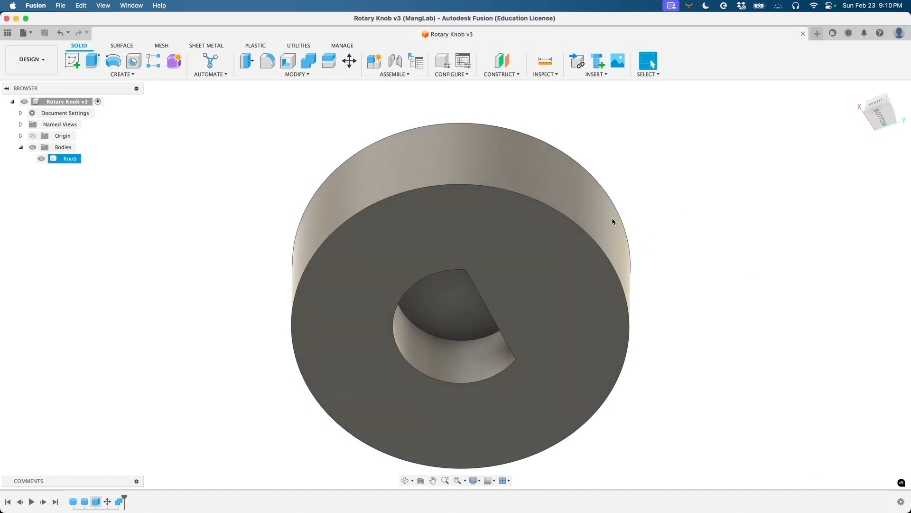
- Zoom around the model, then open the Data Panel and dismiss the data-updated notice
scroll(518, 217, "up", 10, "shift")
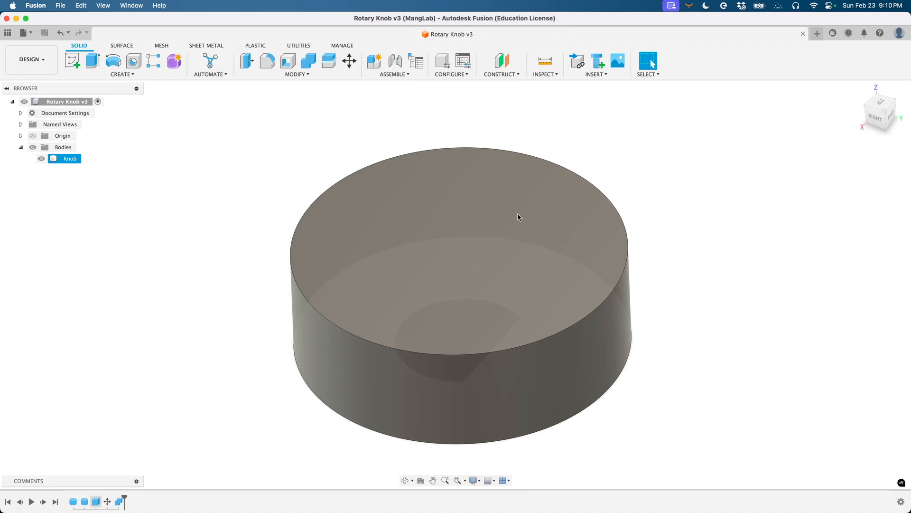
scroll(518, 217, "down", 5, "shift")
scroll(518, 218, "down", 3, "shift")
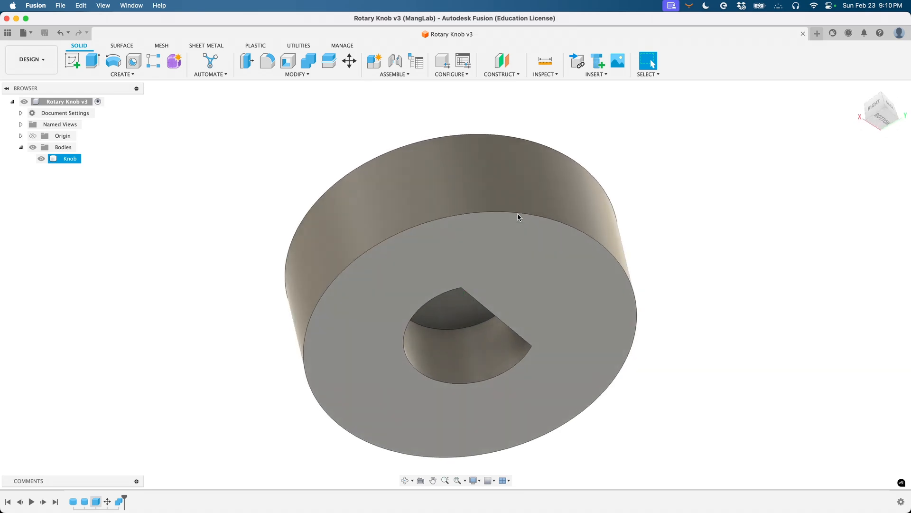
scroll(518, 218, "down", 3, "shift")
scroll(518, 217, "down", 5, "shift")
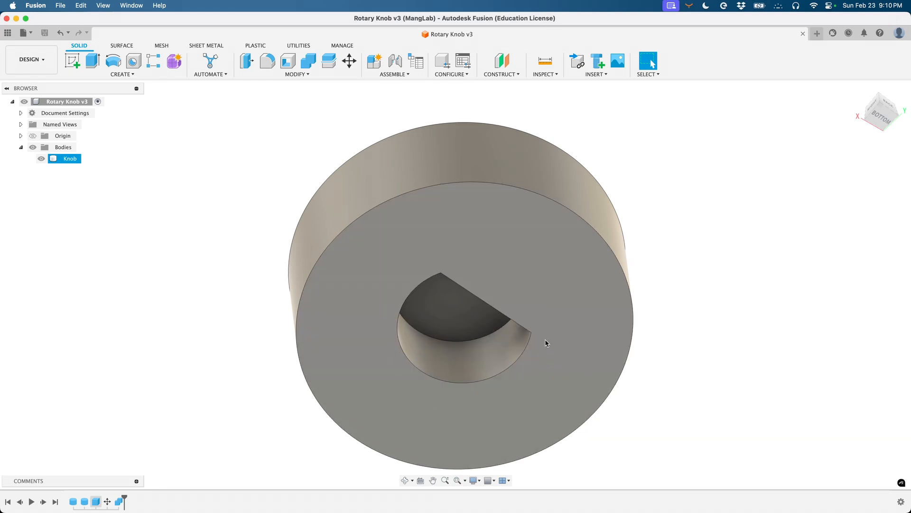
scroll(511, 228, "up", 10, "shift")
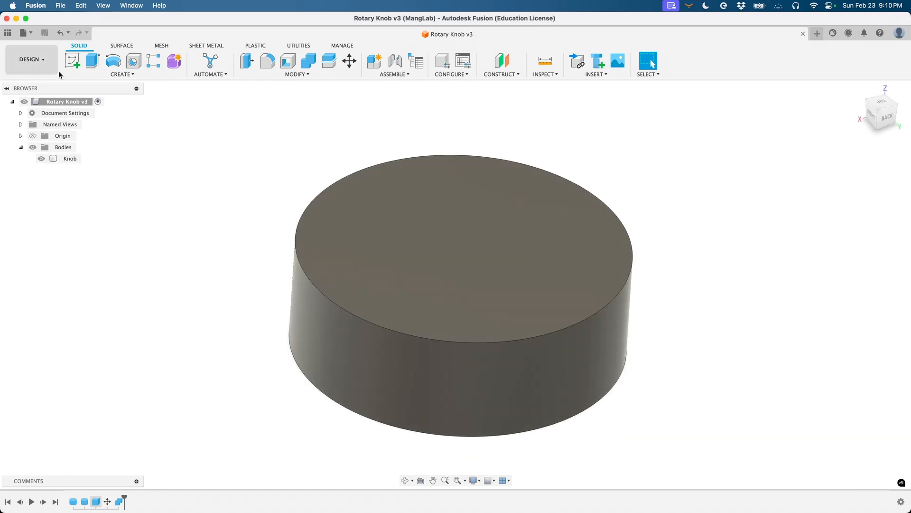
left_click(8, 33)
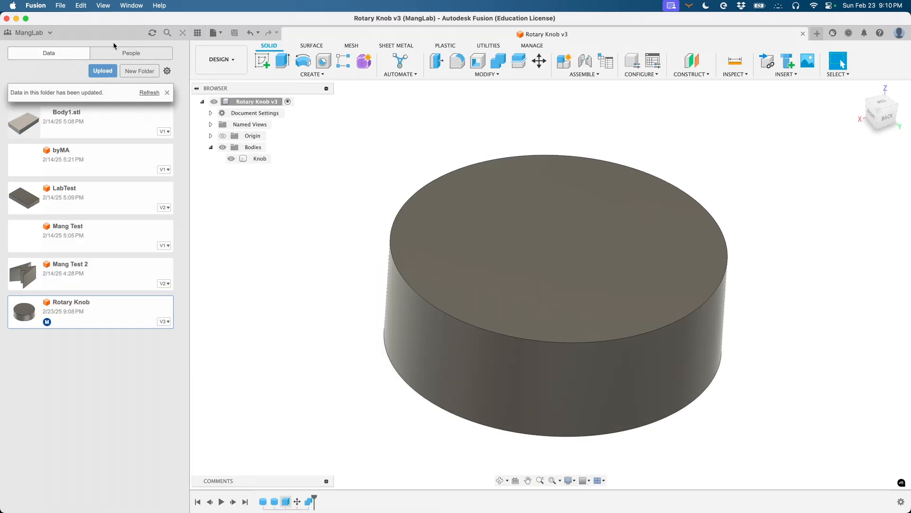
left_click(167, 93)
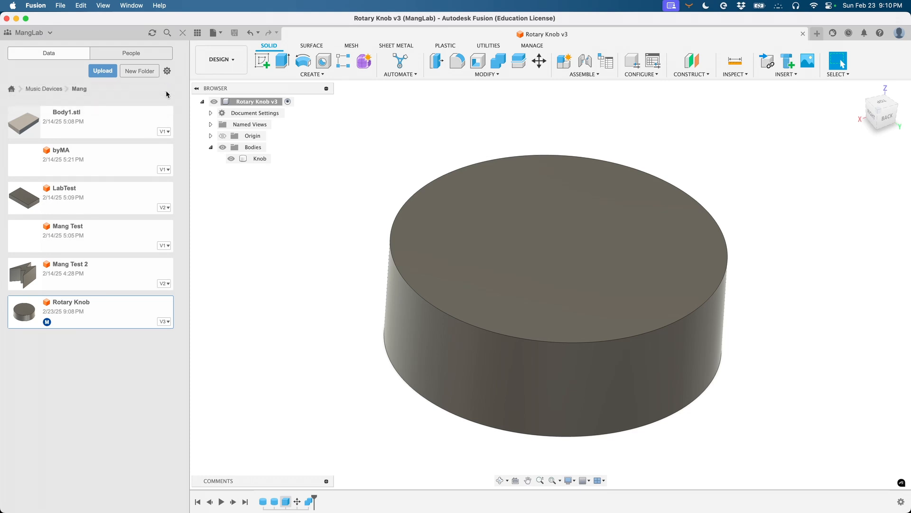
- Navigate to the Music Devices project's Mang folder, then open and dismiss the File menu
left_click(49, 90)
left_click(12, 89)
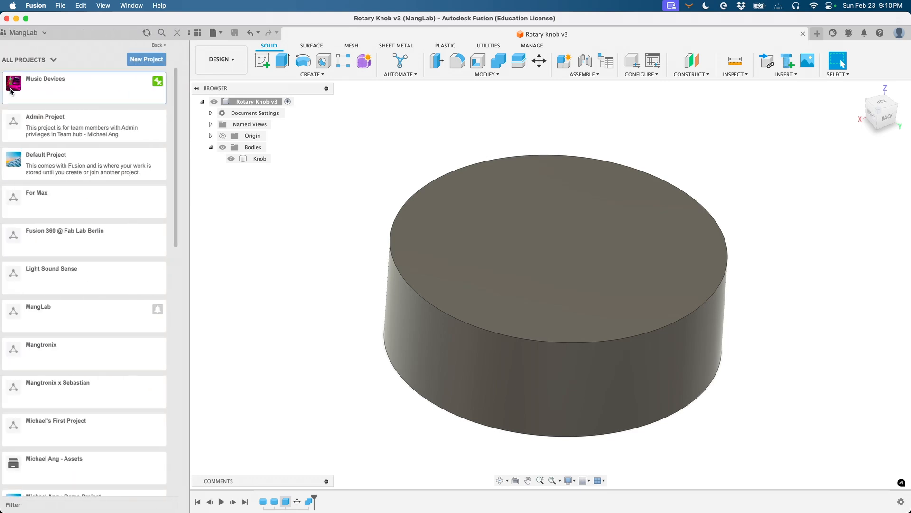
double_click(31, 80)
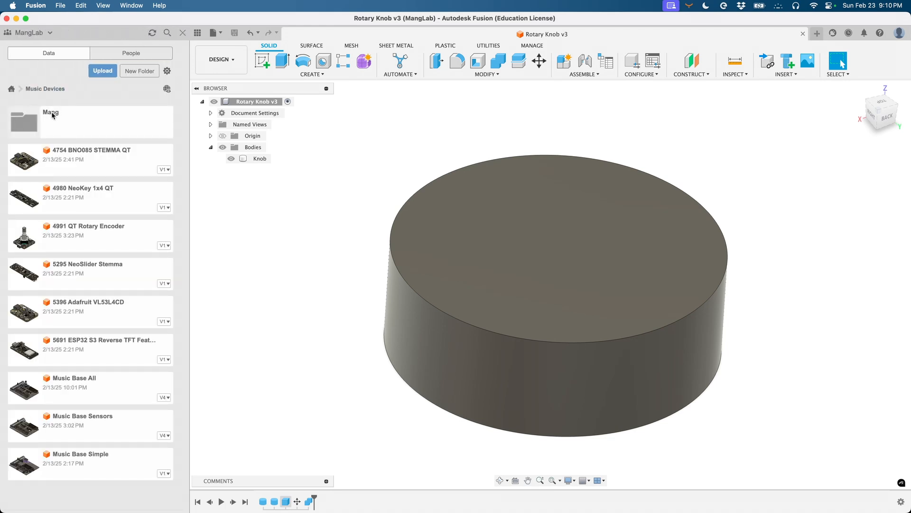
left_click(52, 115)
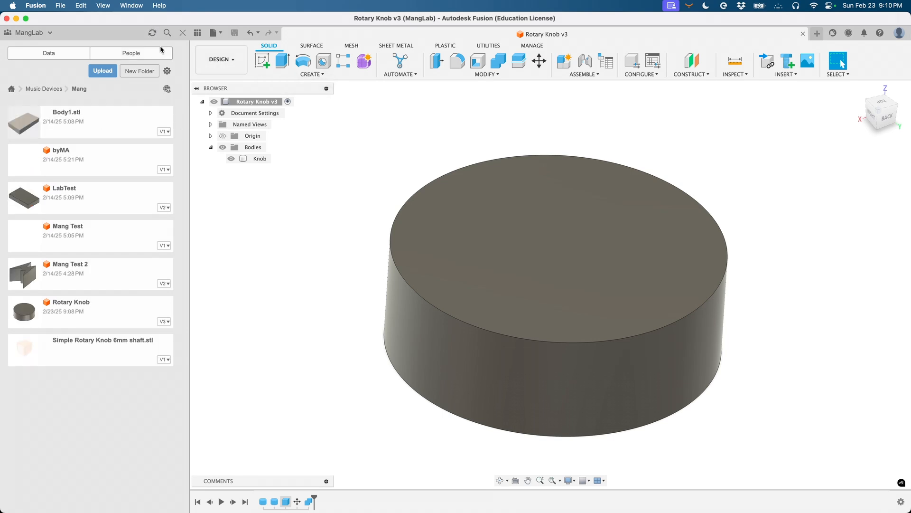
left_click(61, 5)
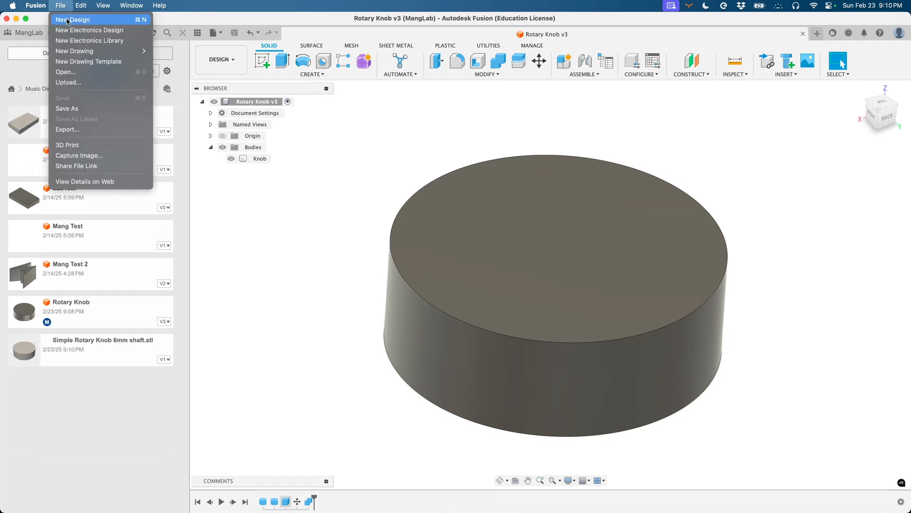
left_click(294, 235)
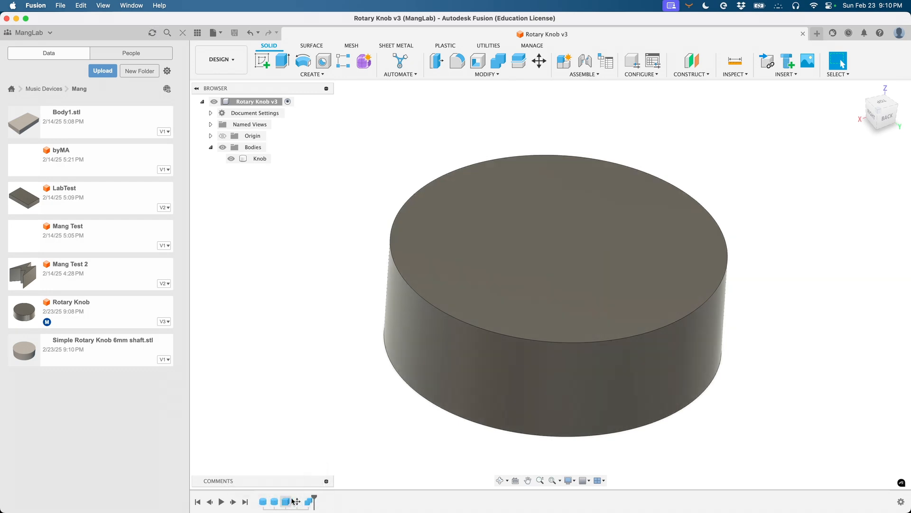
- Roll the timeline back to CylinderPrimitive1 and enter a 20 mm diameter in place of 15 mm
left_click_drag(315, 498, 258, 498)
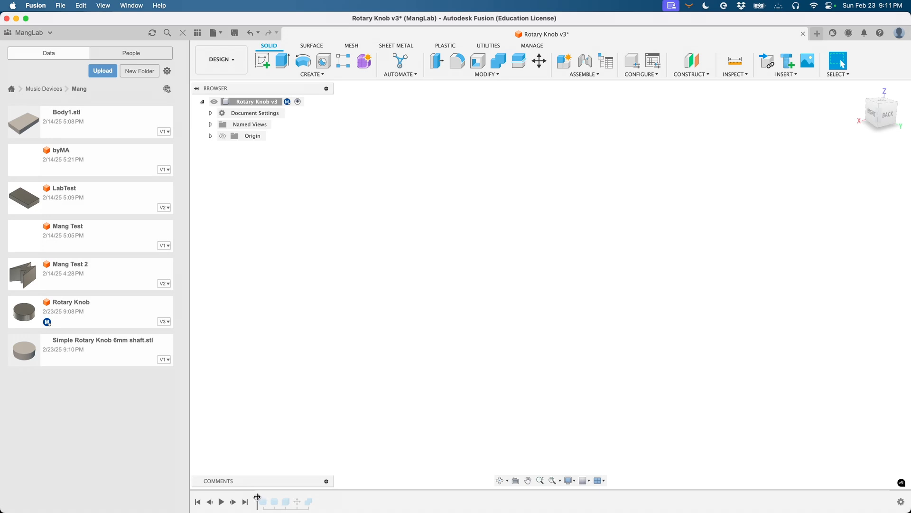
left_click_drag(257, 497, 264, 504)
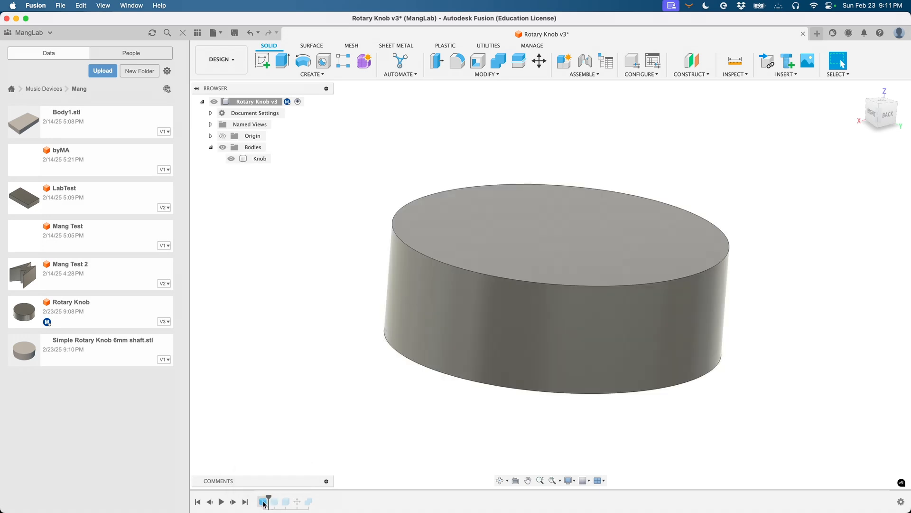
double_click(263, 503)
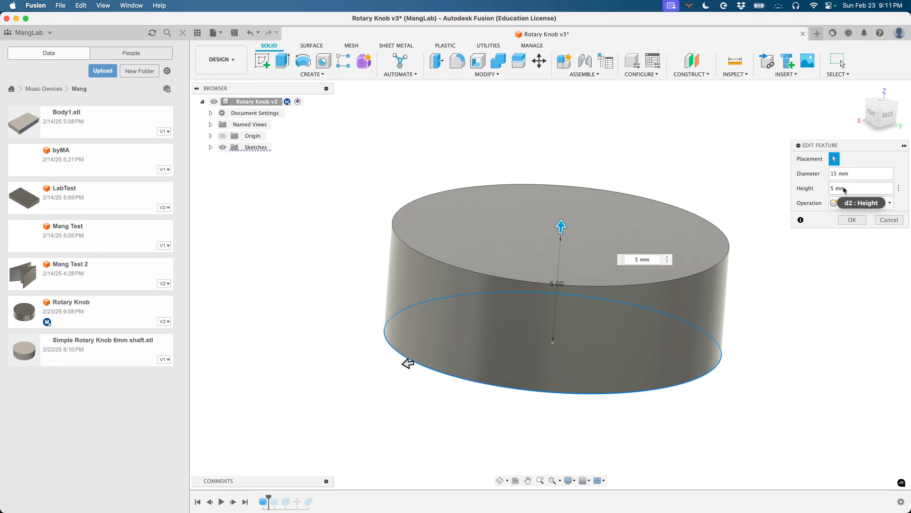
left_click(836, 173)
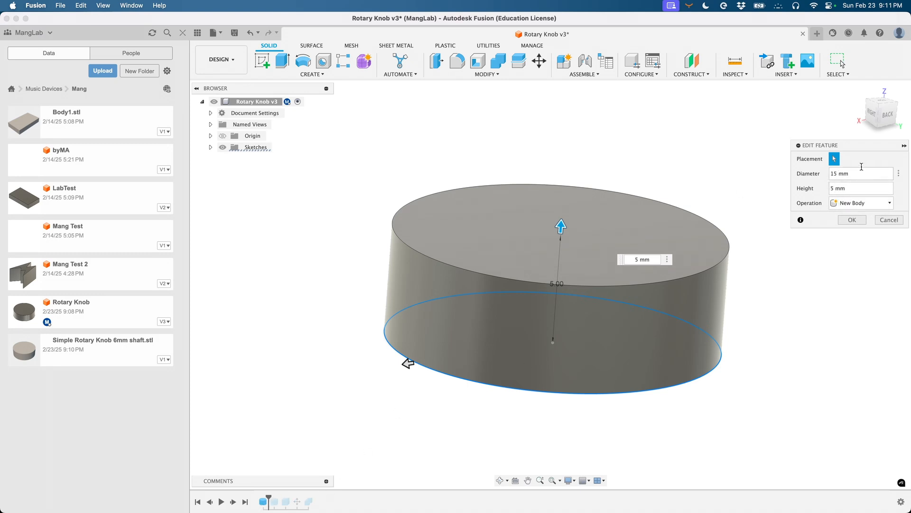
type("2")
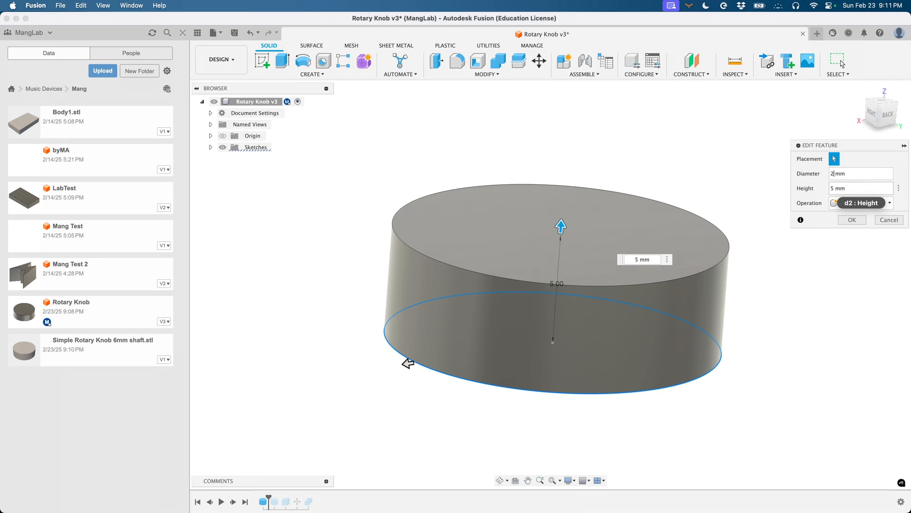
type("0")
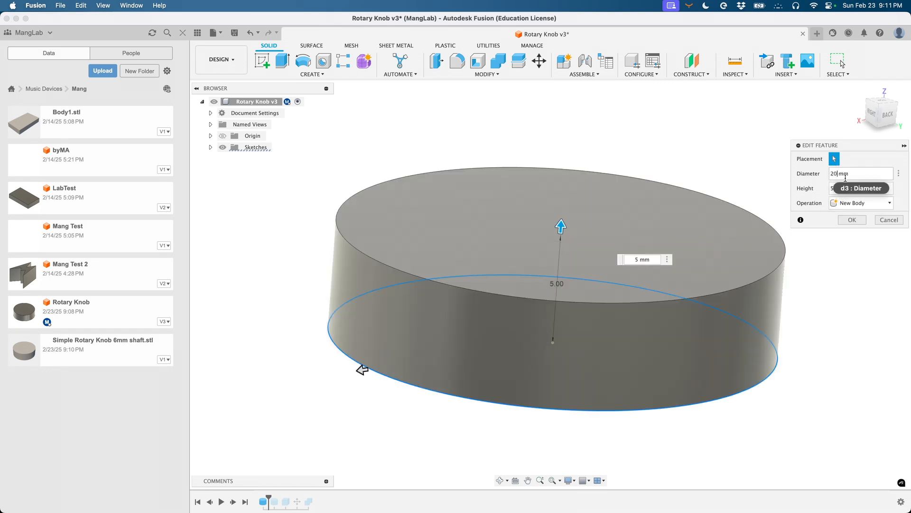
- Confirm the 20 mm diameter, drag the timeline marker to the end, and inspect the knob
left_click(852, 219)
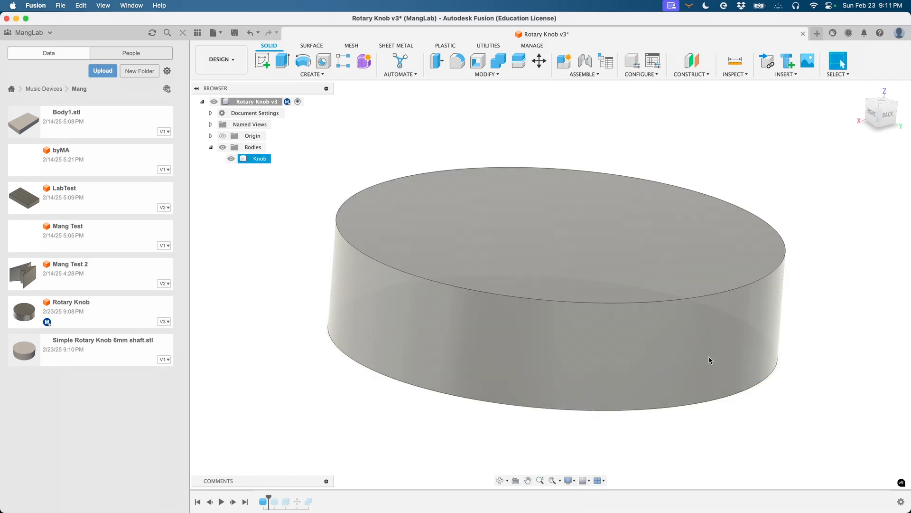
scroll(709, 356, "down", 10, "shift")
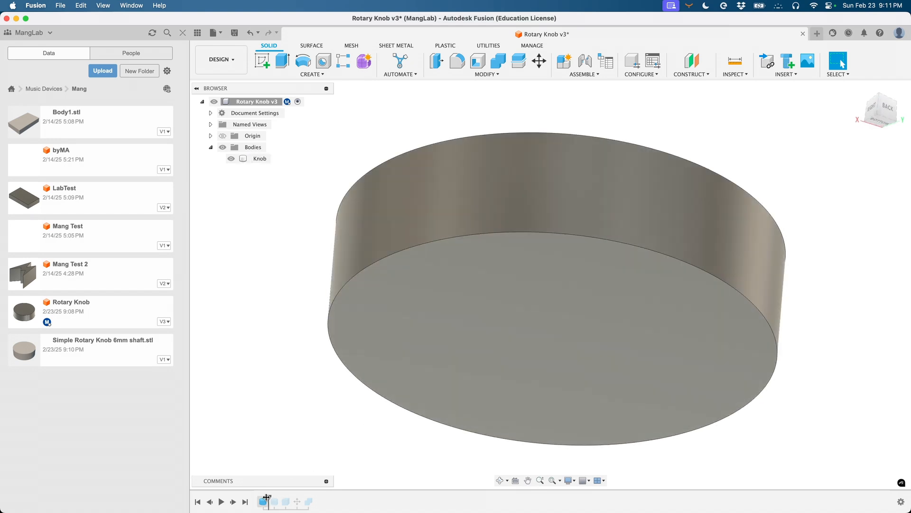
left_click_drag(266, 497, 313, 498)
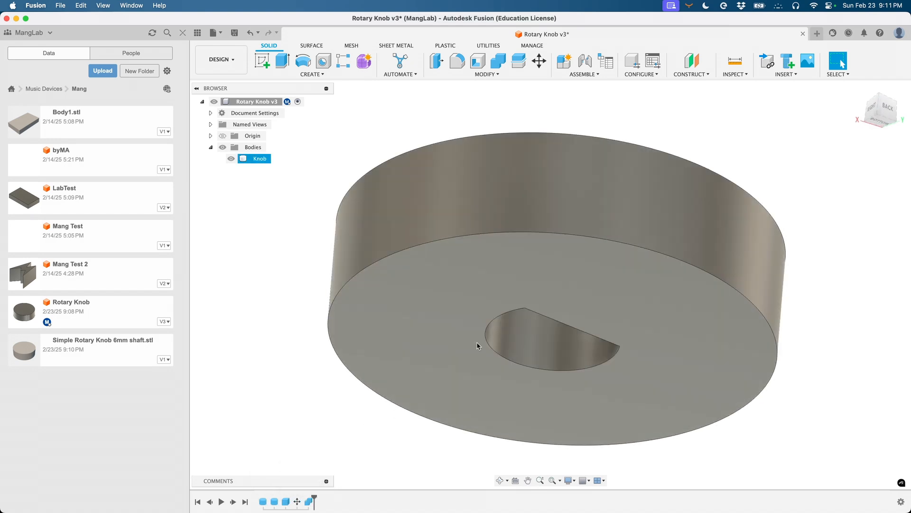
scroll(517, 312, "up", 10, "shift")
scroll(516, 312, "down", 10, "shift")
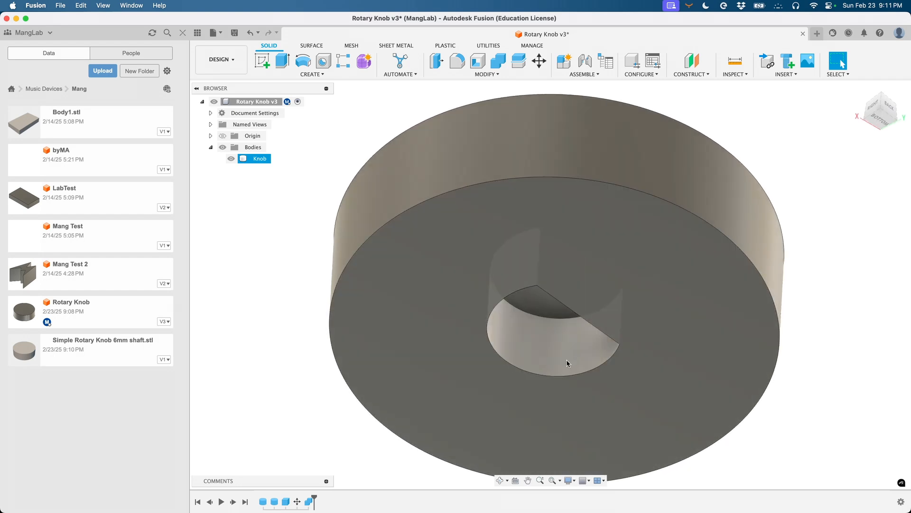
scroll(600, 335, "up", 10, "shift")
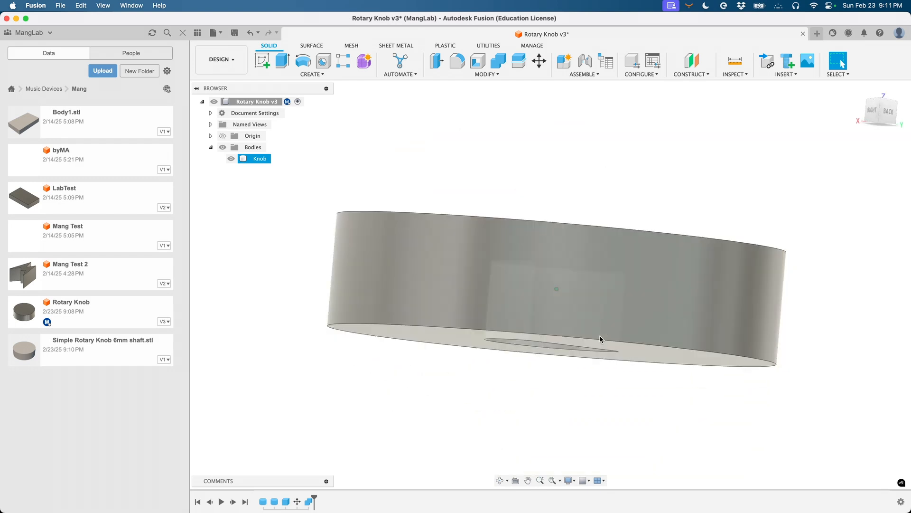
scroll(600, 335, "down", 3, "shift")
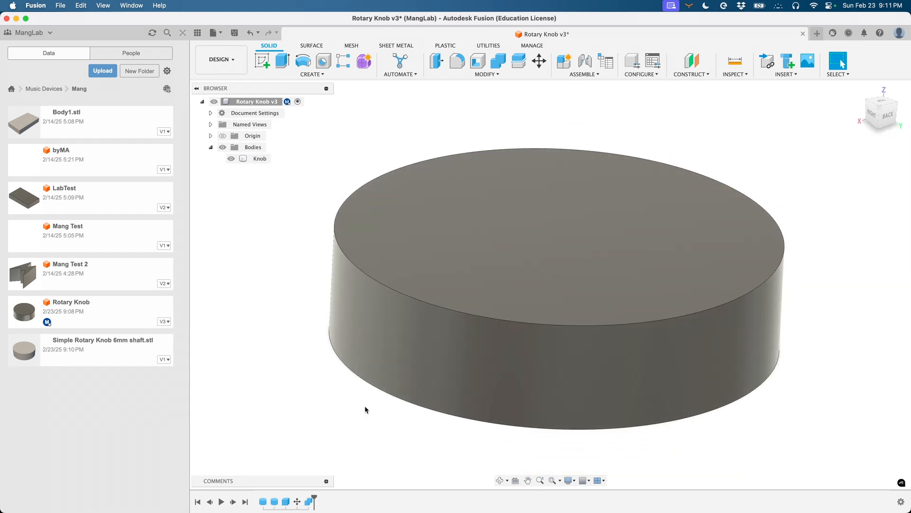
scroll(353, 424, "down", 10, "shift")
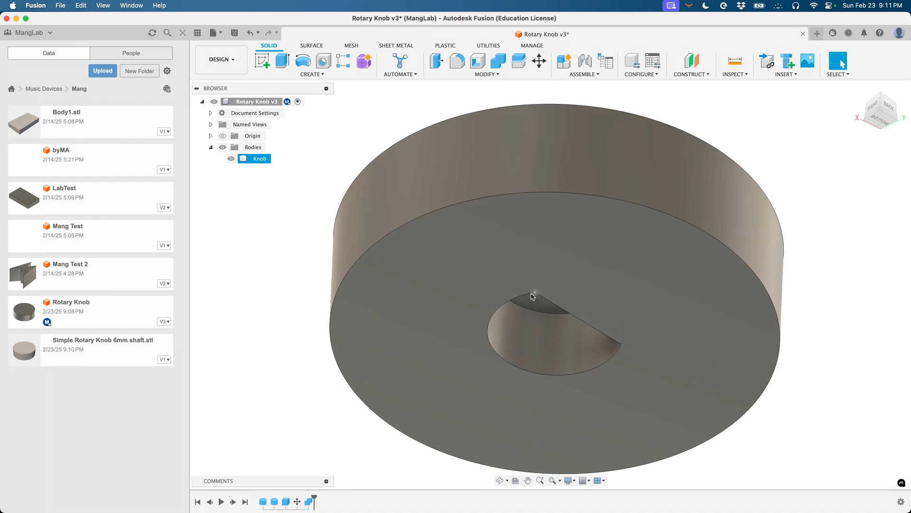
scroll(487, 347, "up", 5, "shift")
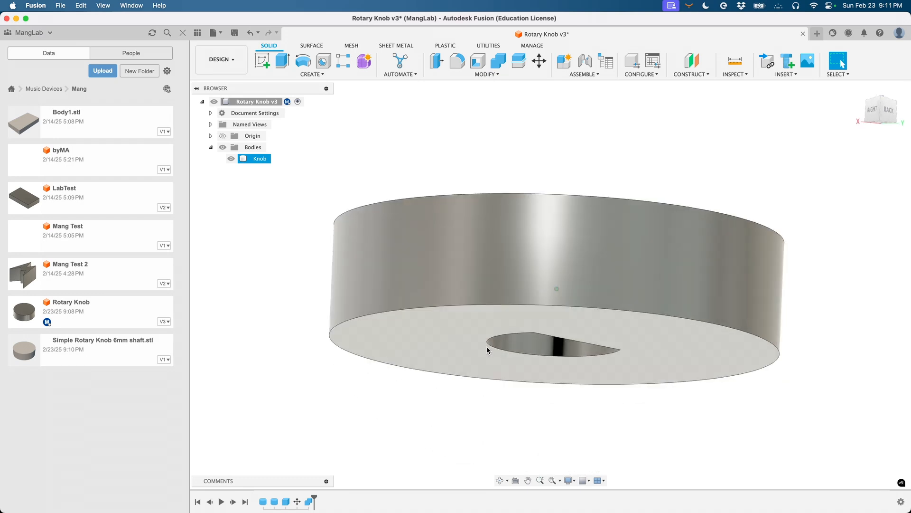
scroll(487, 347, "down", 3, "shift")
left_click(296, 468)
left_click_drag(314, 496, 267, 496)
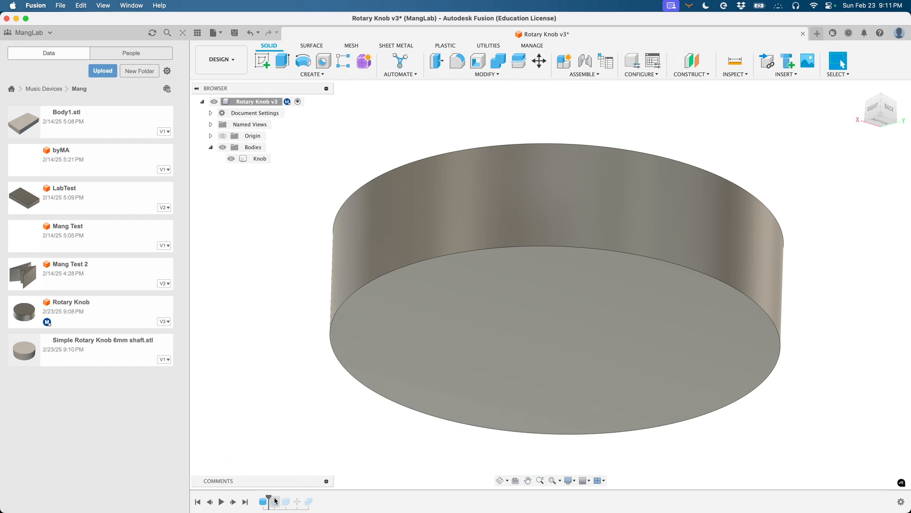
left_click_drag(269, 496, 280, 496)
scroll(580, 341, "down", 10, "shift")
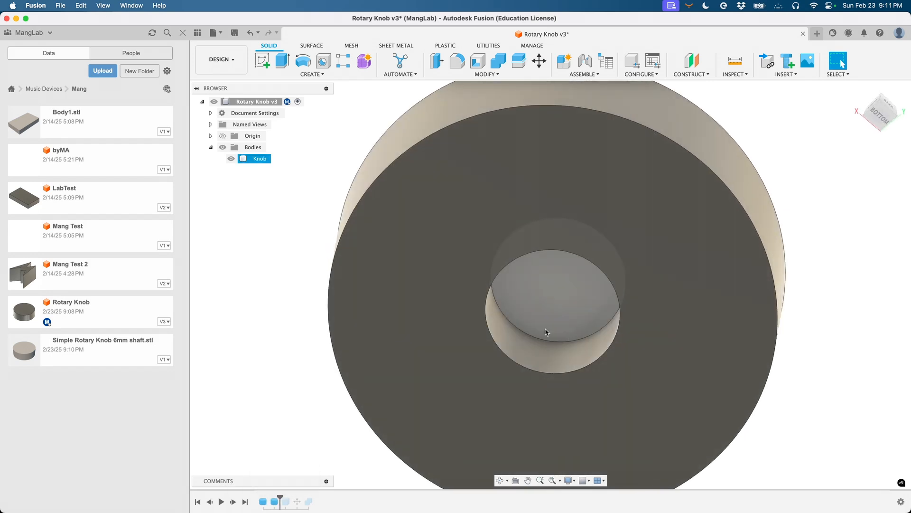
scroll(626, 284, "up", 10, "shift")
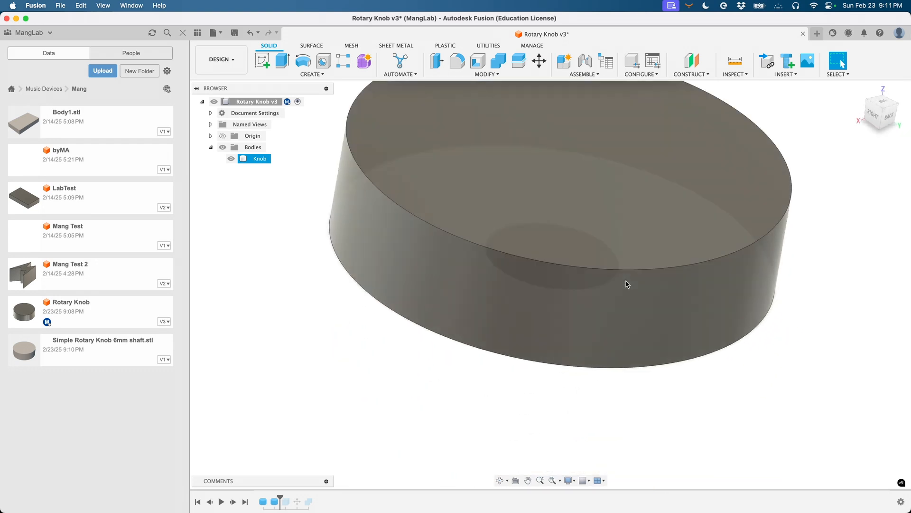
scroll(627, 284, "down", 10, "shift")
scroll(627, 284, "down", 5, "shift")
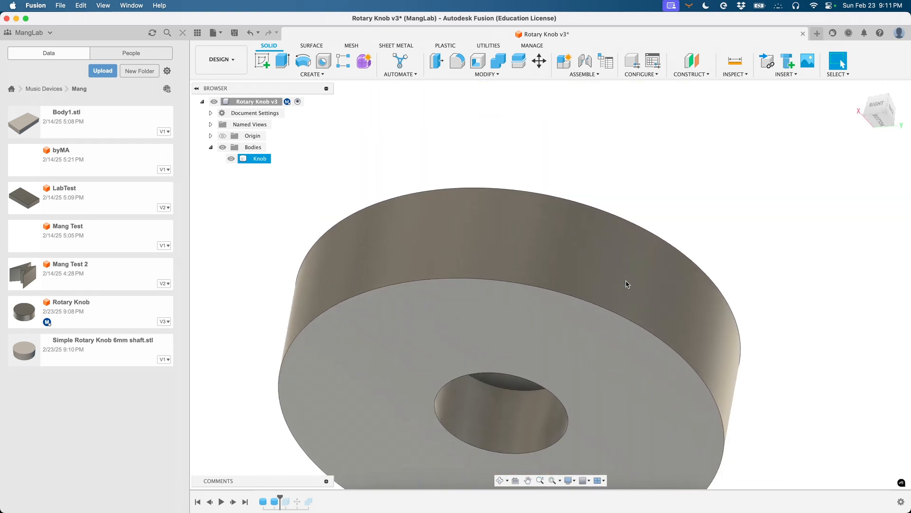
left_click(269, 440)
double_click(274, 501)
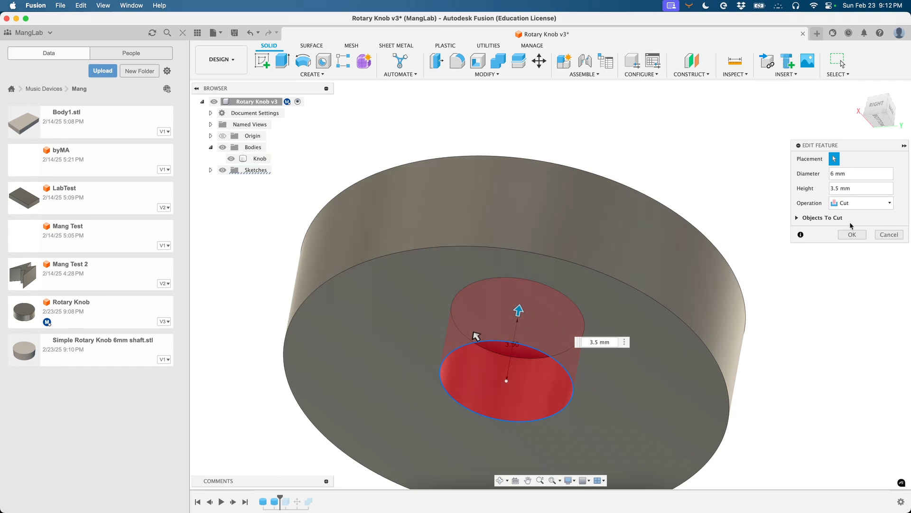
left_click(889, 234)
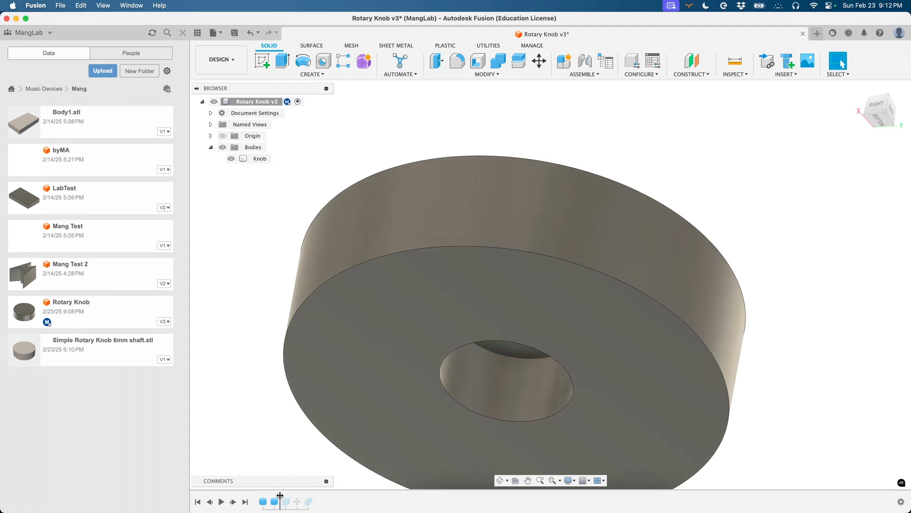
- Roll history forward to restore the Tab body, hiding and reshowing the Knob to inspect it
left_click_drag(280, 495, 291, 496)
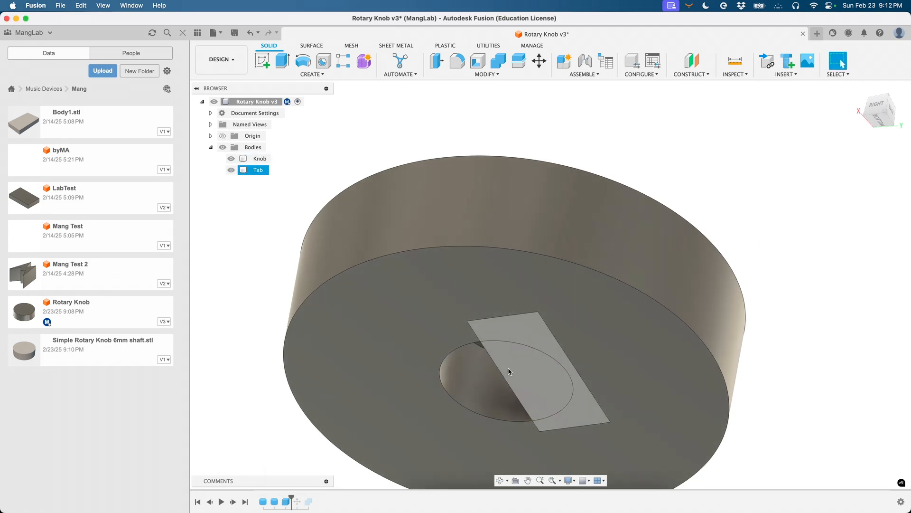
scroll(508, 363, "down", 8, "shift")
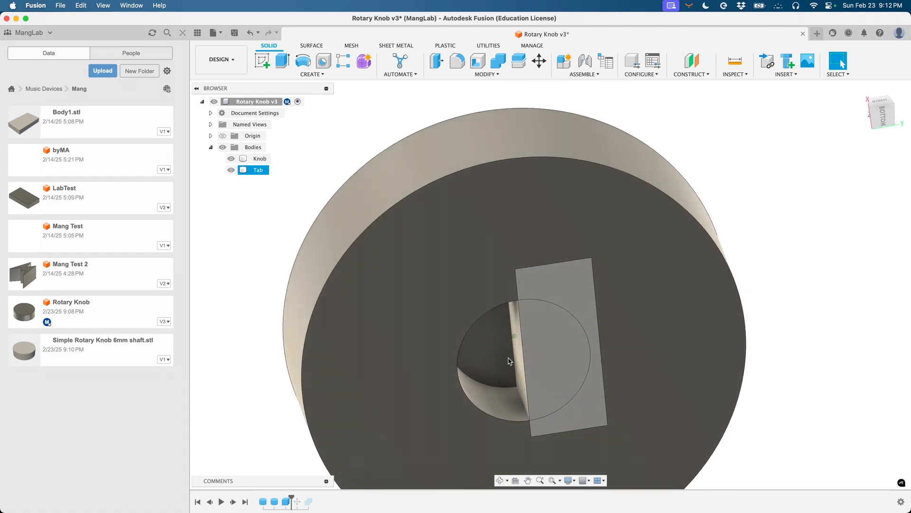
left_click(239, 160)
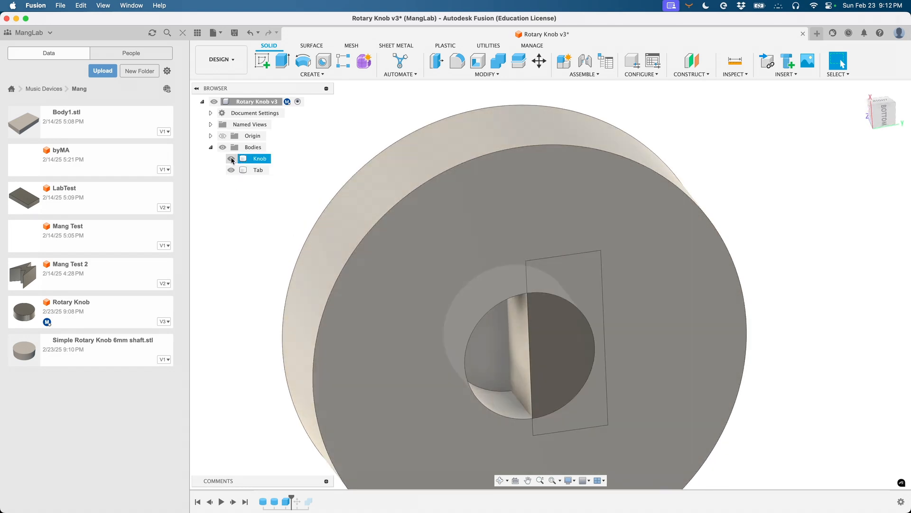
left_click(231, 159)
scroll(483, 257, "down", 5, "shift")
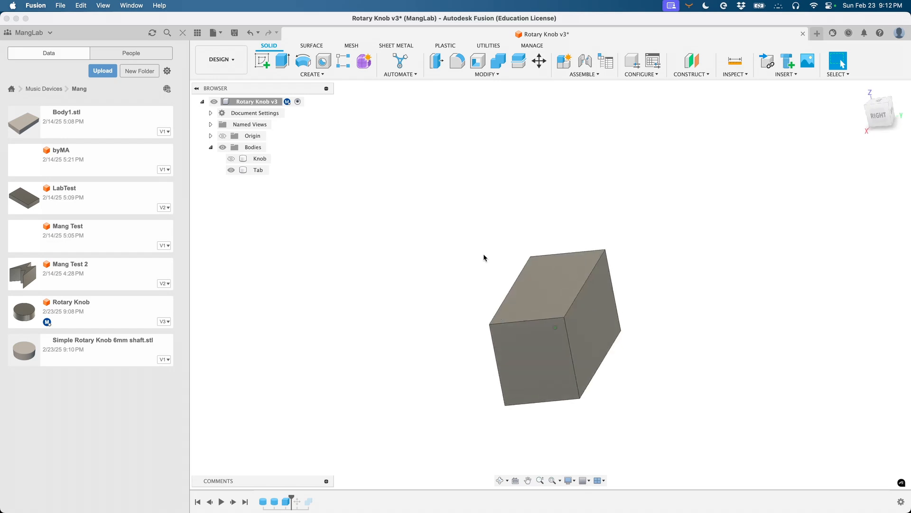
scroll(483, 256, "down", 4, "shift")
left_click(231, 162)
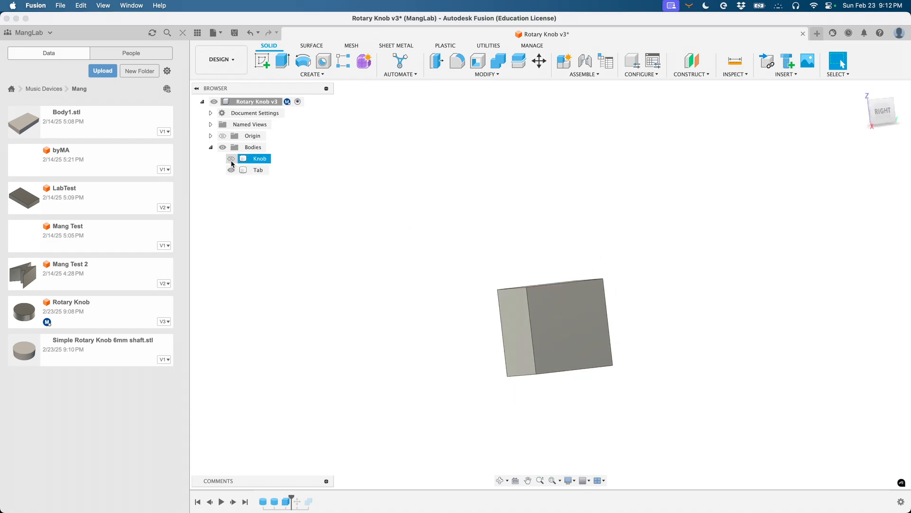
left_click(231, 159)
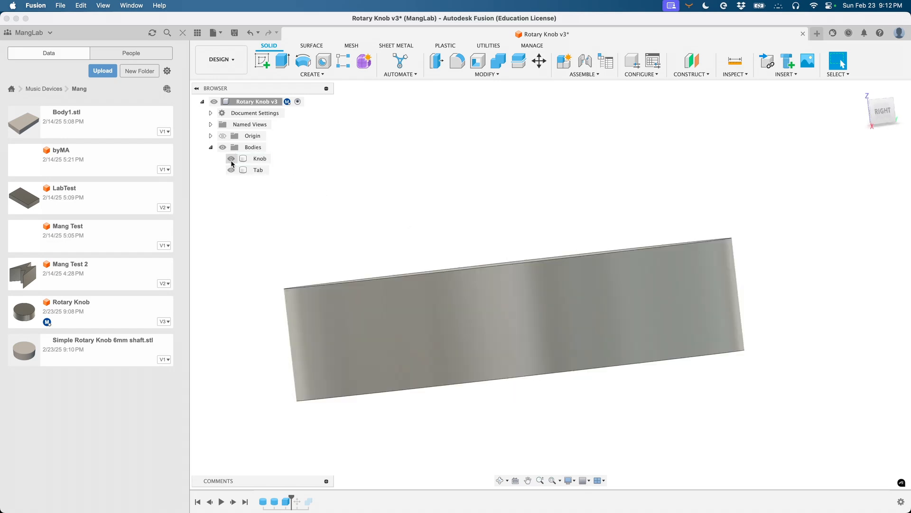
scroll(426, 232, "down", 5, "shift")
scroll(553, 261, "down", 5, "shift")
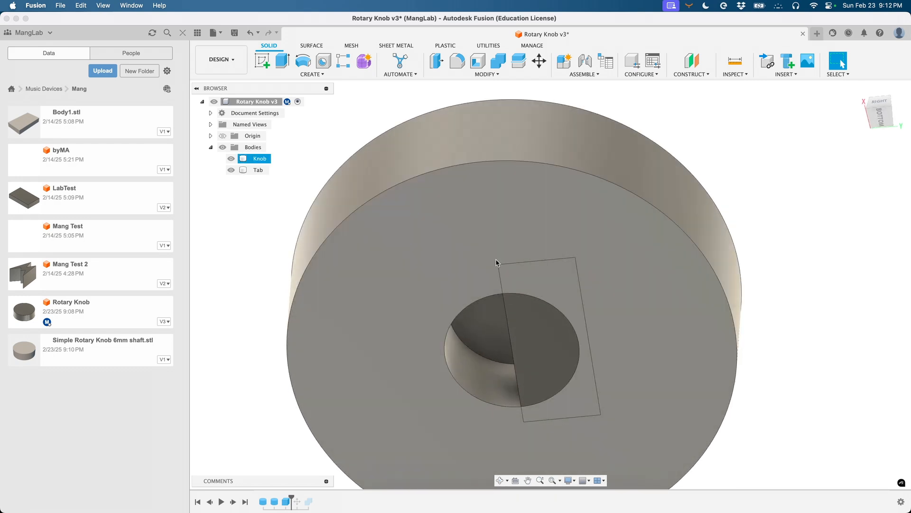
left_click(557, 338)
key("Escape")
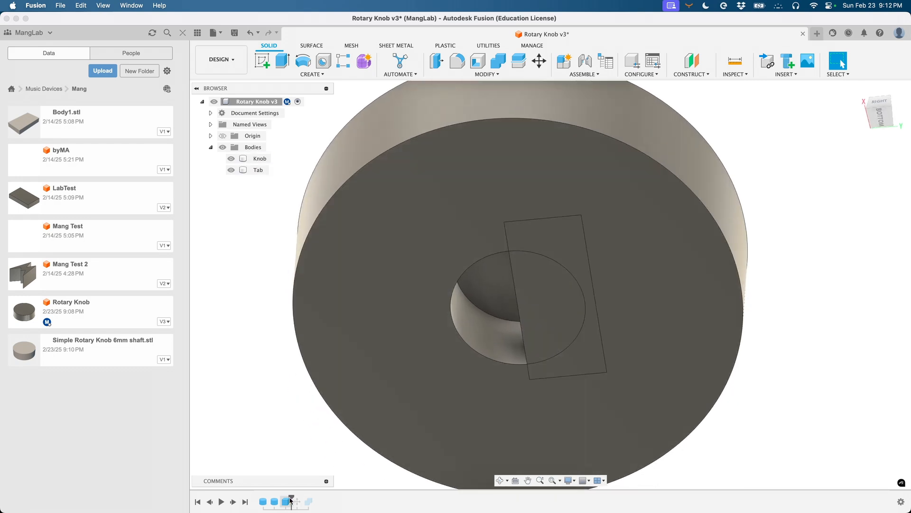
- Advance the timeline through Move1 and Combine1 so the Tab merges into the knob
left_click_drag(293, 496, 301, 496)
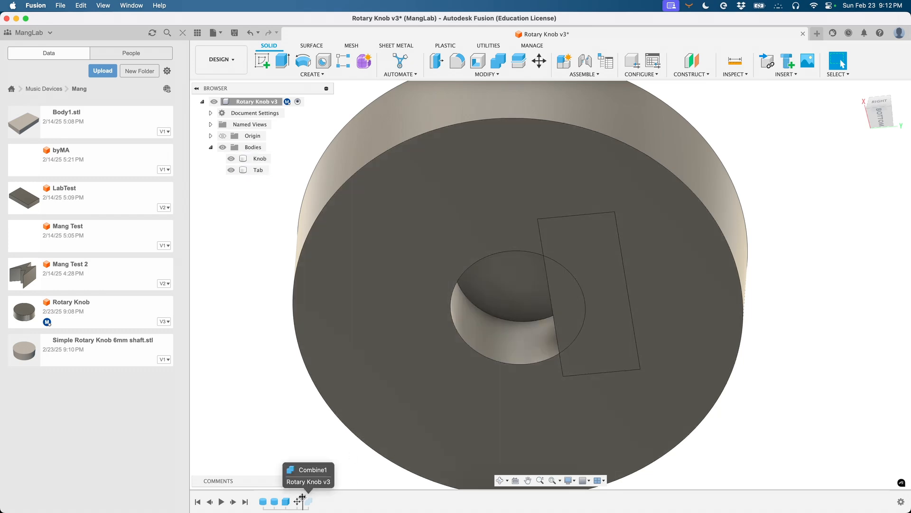
left_click_drag(302, 497, 314, 497)
left_click(489, 72)
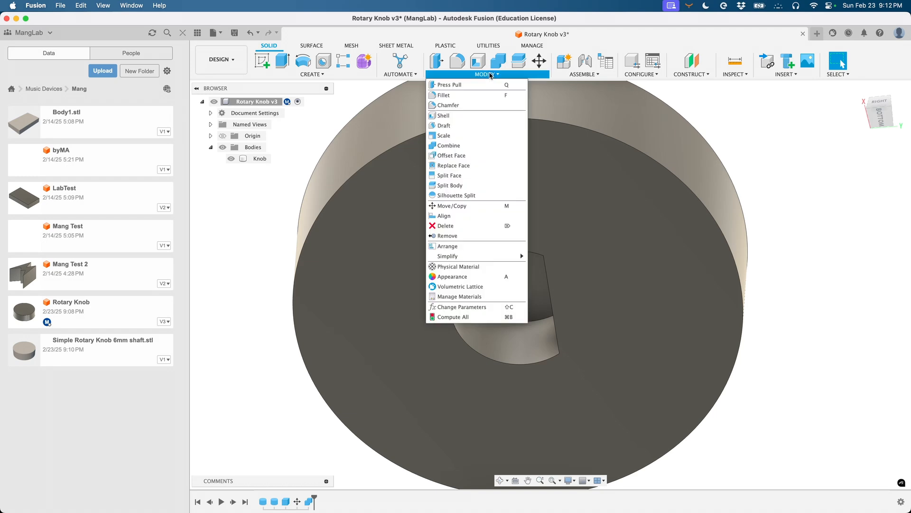
left_click(776, 152)
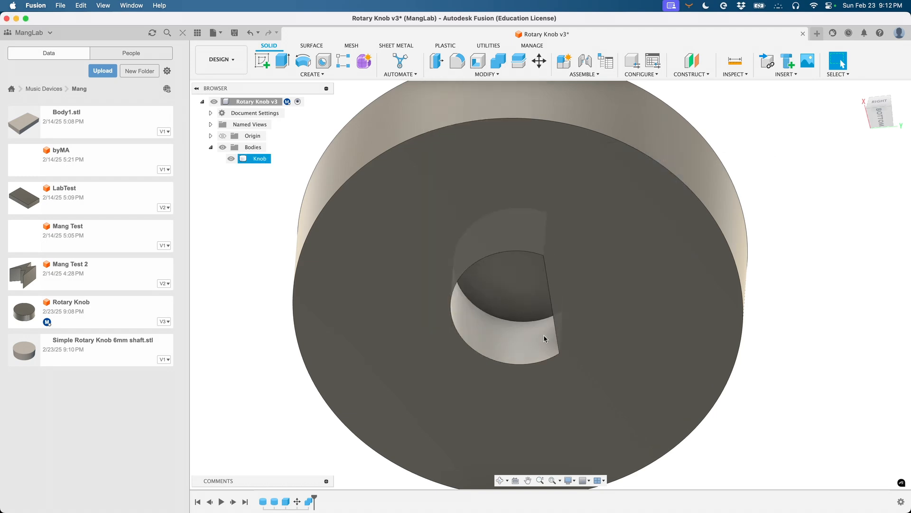
scroll(785, 166, "up", 10, "shift")
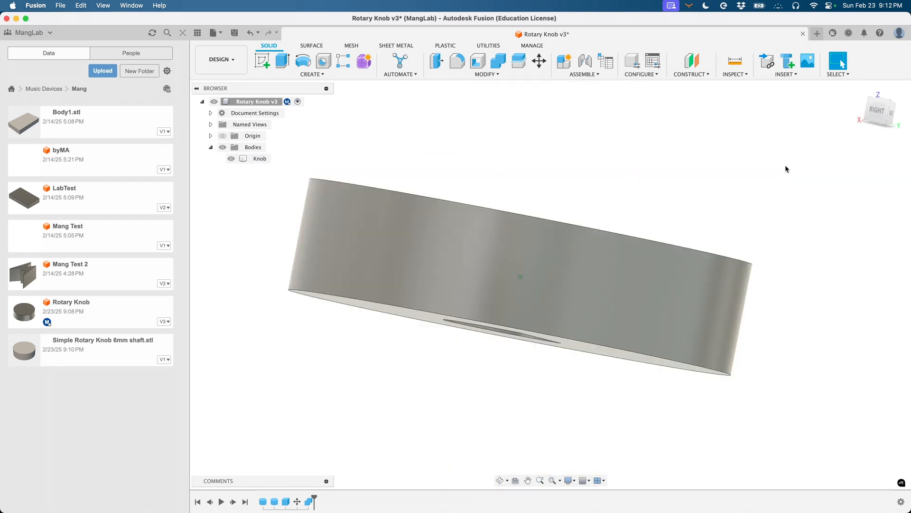
scroll(786, 166, "down", 10, "shift")
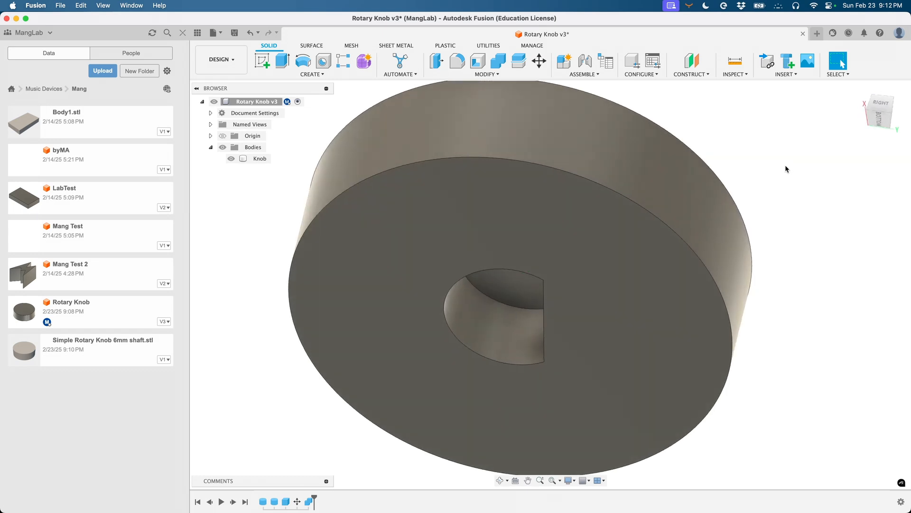
left_click(463, 162)
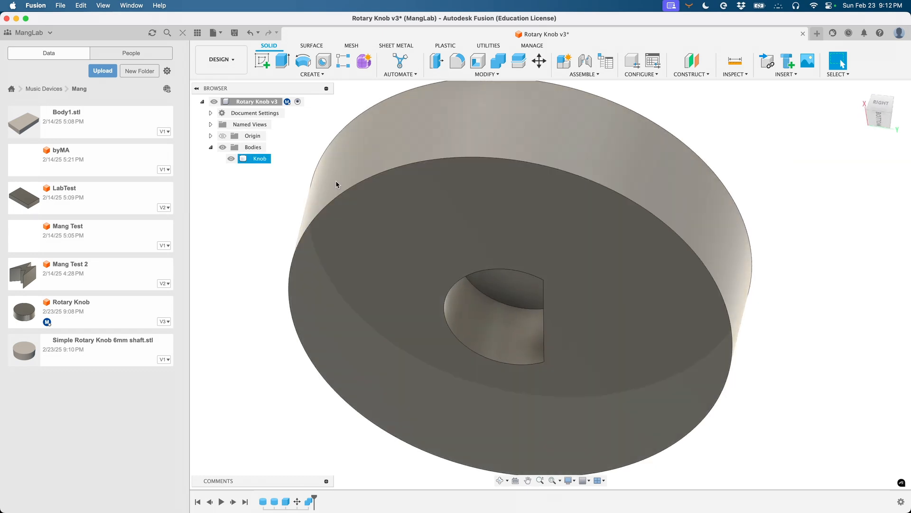
left_click(292, 180)
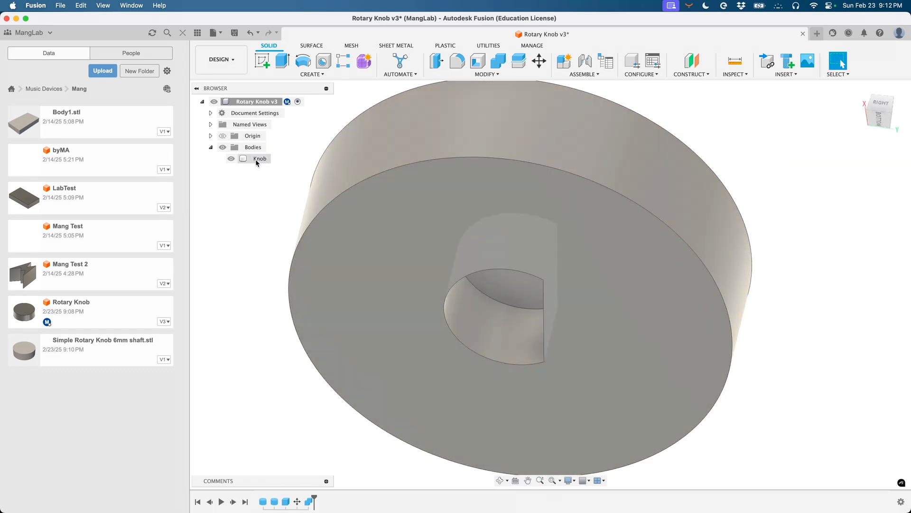
right_click(255, 159)
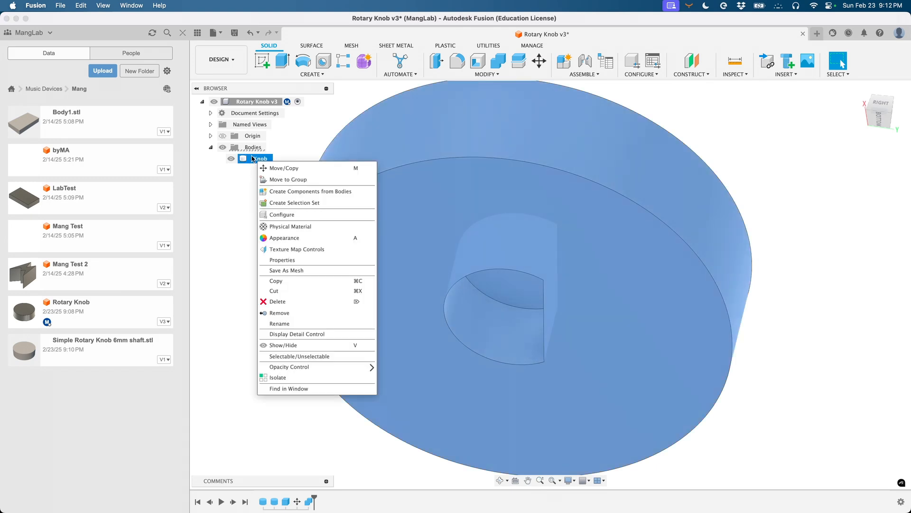
left_click(301, 270)
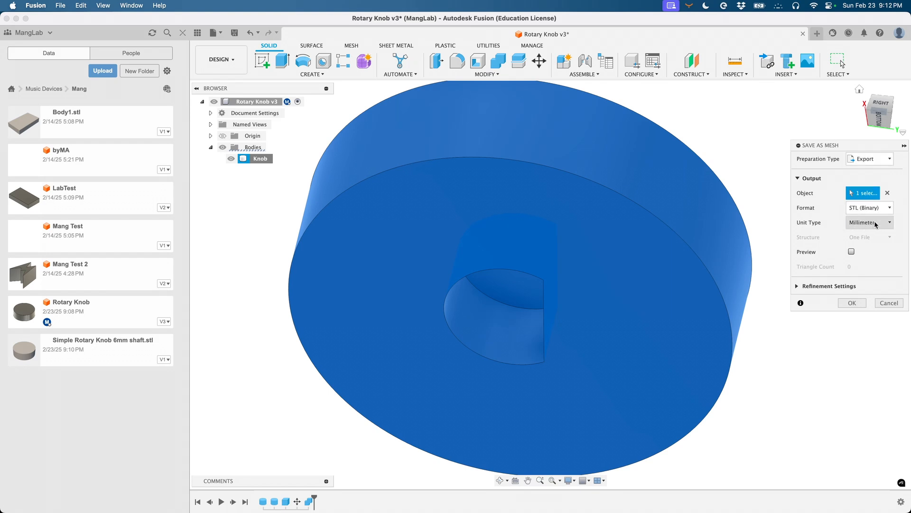
left_click(889, 302)
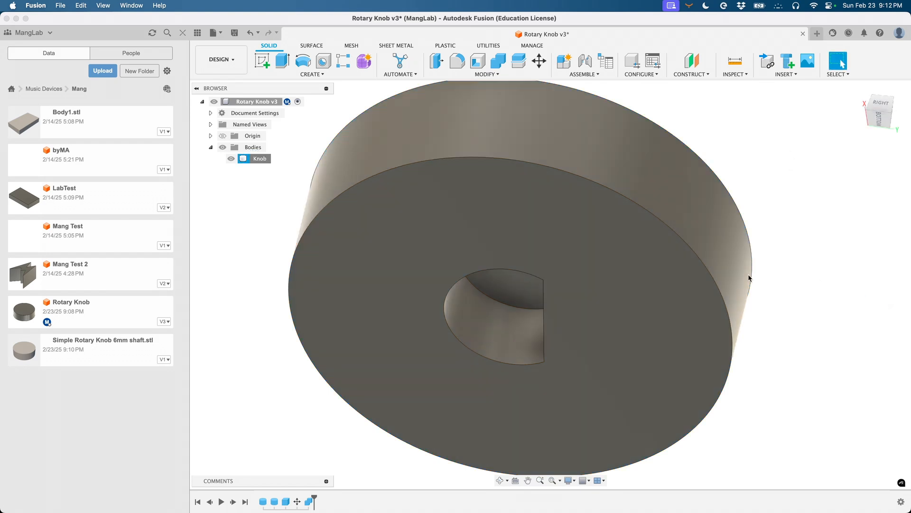
scroll(781, 273, "up", 5, "shift")
scroll(782, 273, "down", 5, "shift")
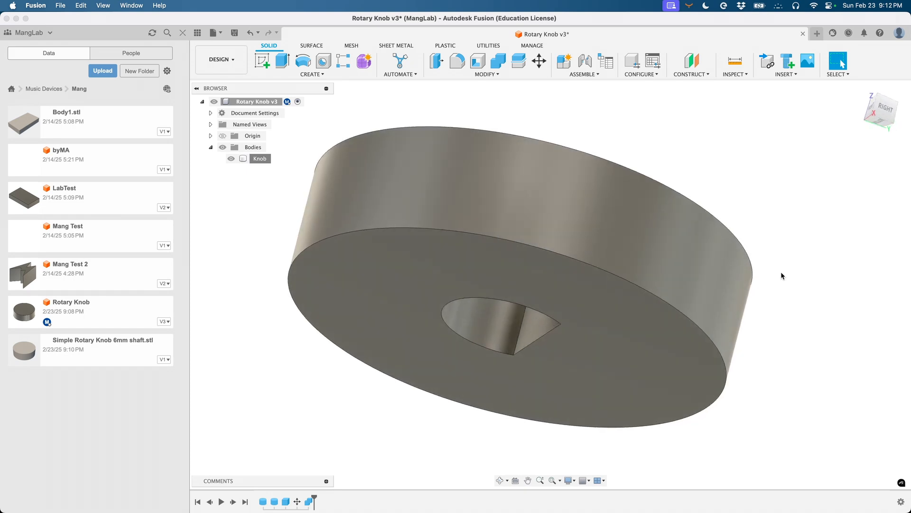
scroll(780, 277, "down", 2)
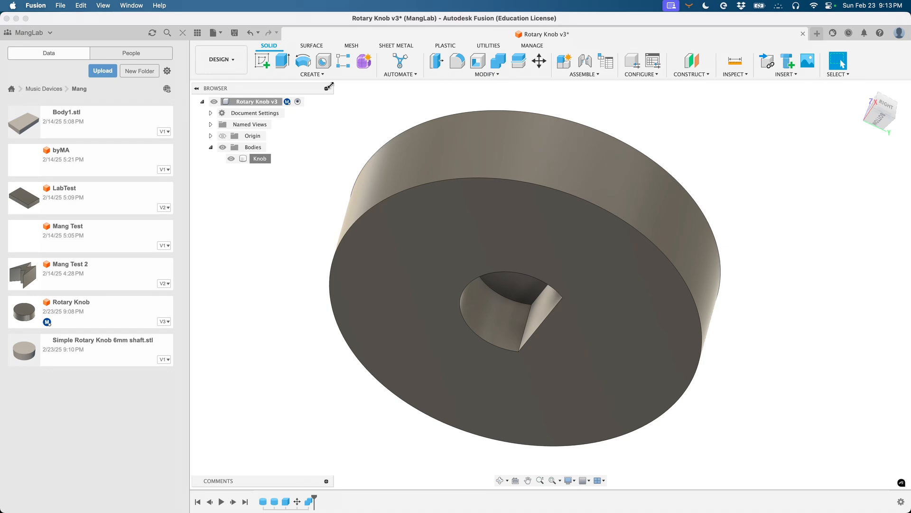
left_click(321, 75)
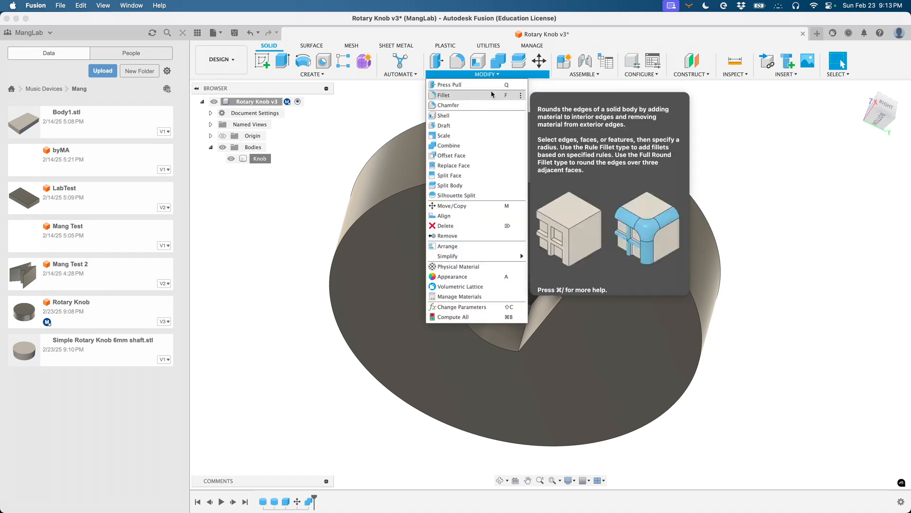
scroll(682, 132, "up", 10, "shift")
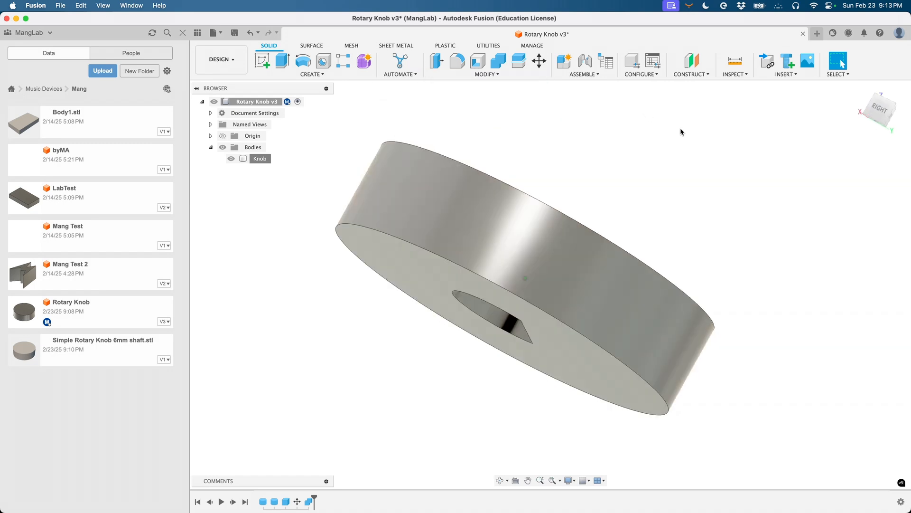
scroll(682, 133, "down", 7, "shift")
scroll(682, 132, "up", 5, "shift")
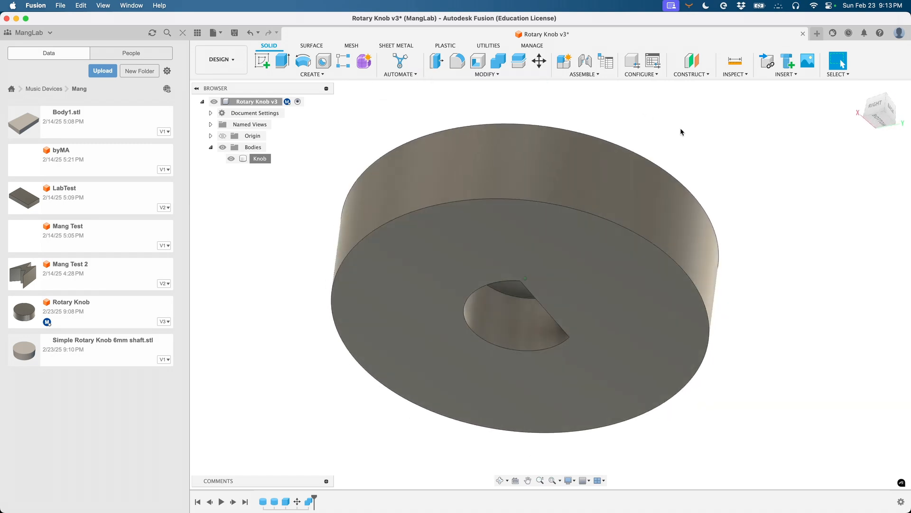